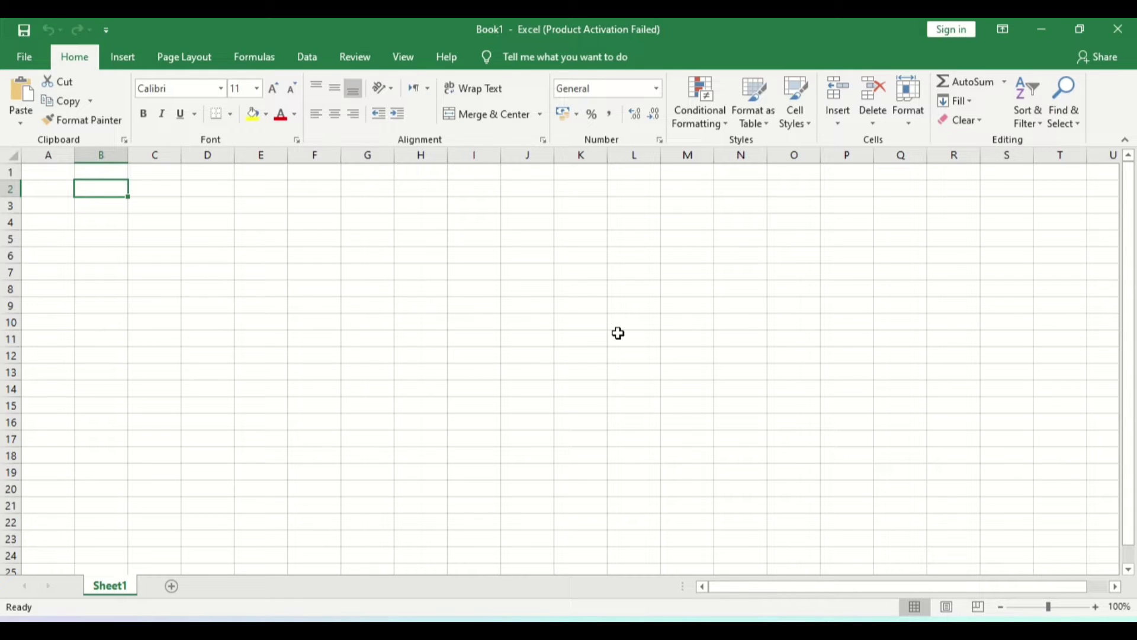
Enter the column headers Tahun, t and Y in cells B2, C2 and D2.
double_click(101, 193)
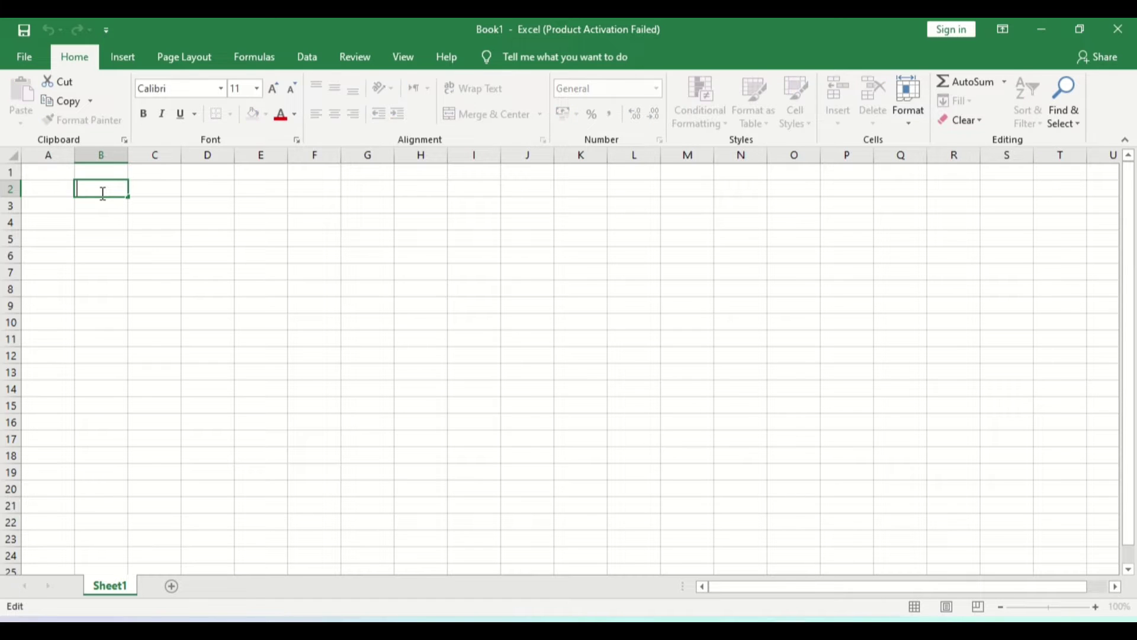
key(Caps_Lock)
key(Caps_Lock)
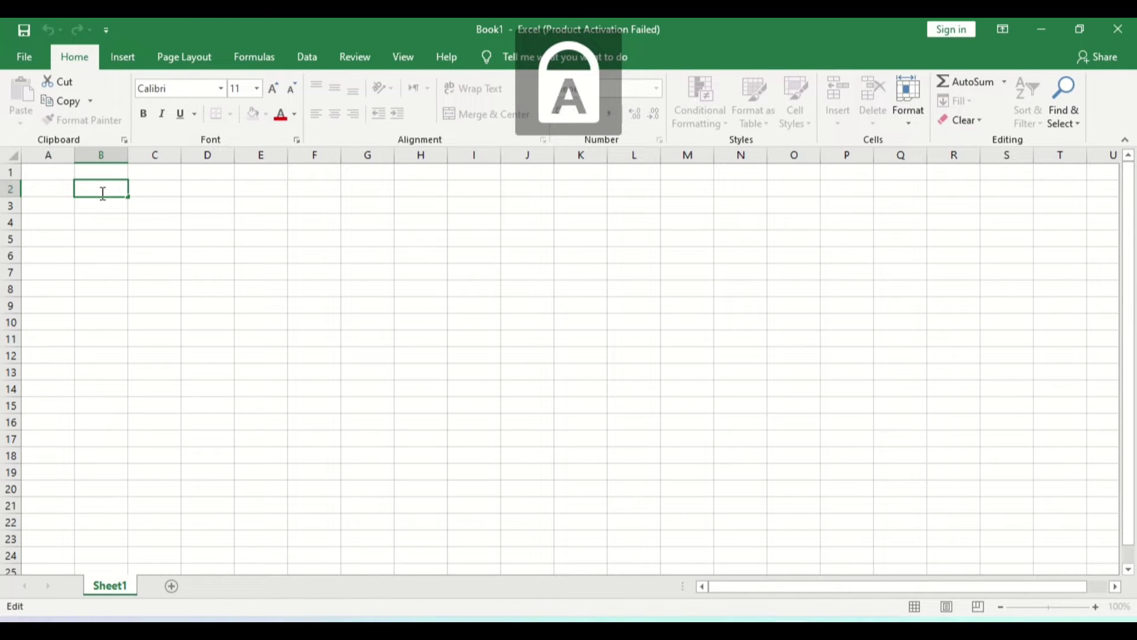
text(T)
key(Caps_Lock)
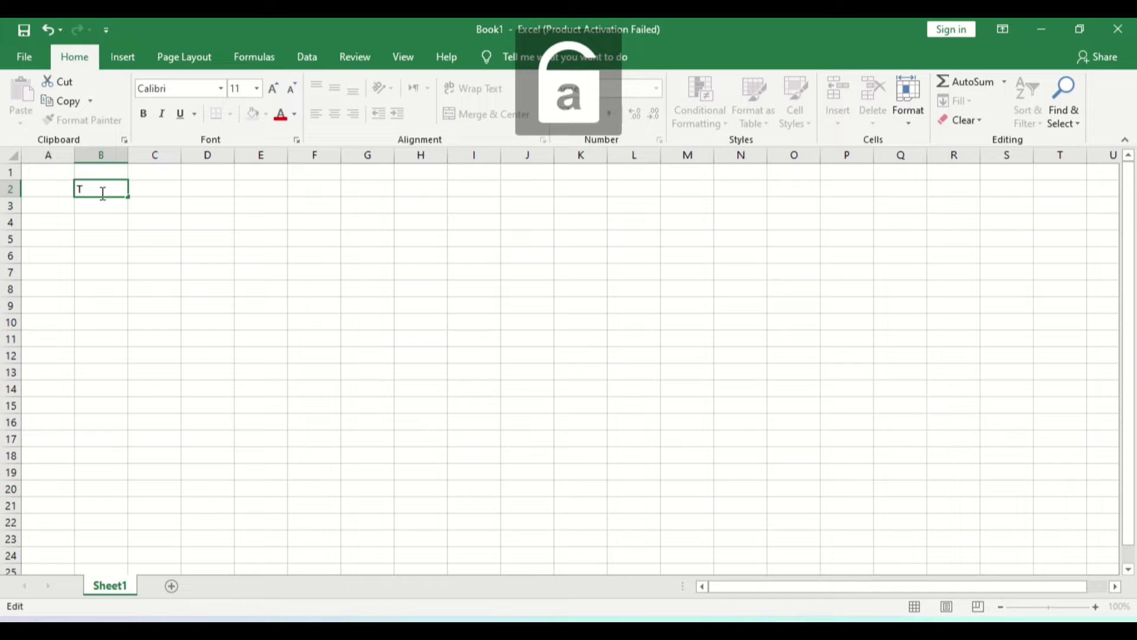
text(ahun)
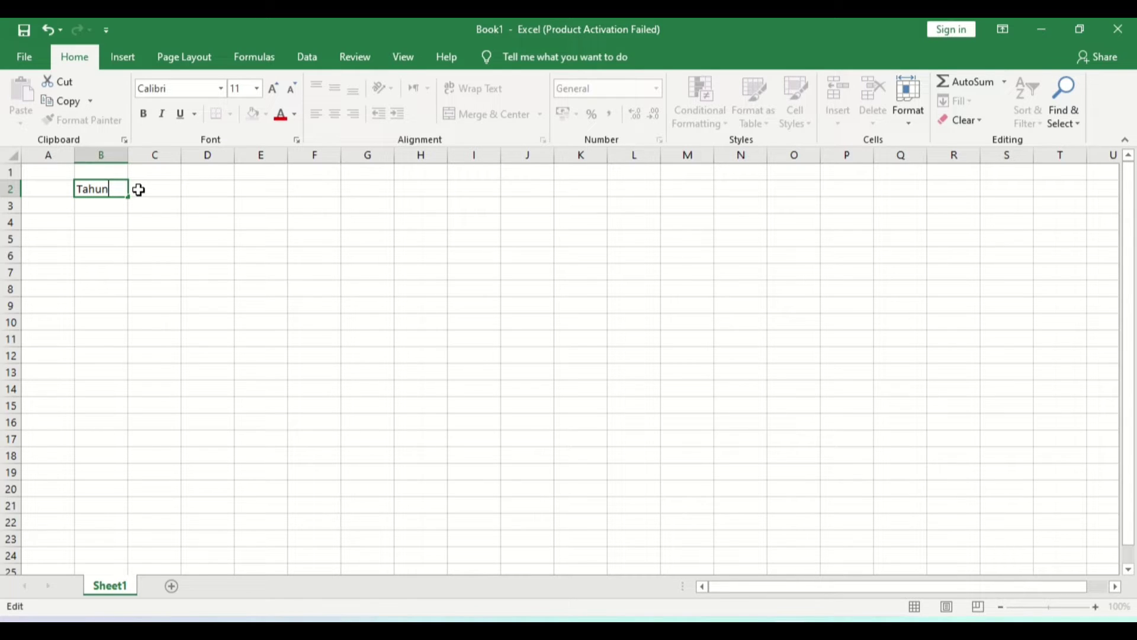
click(158, 191)
text(t)
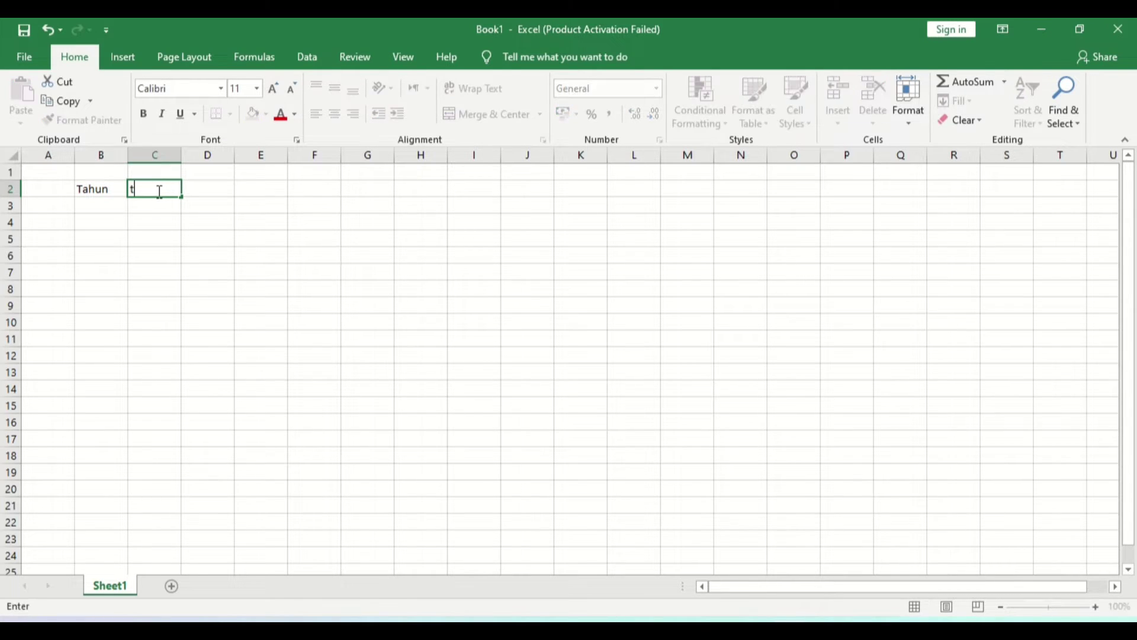
click(201, 192)
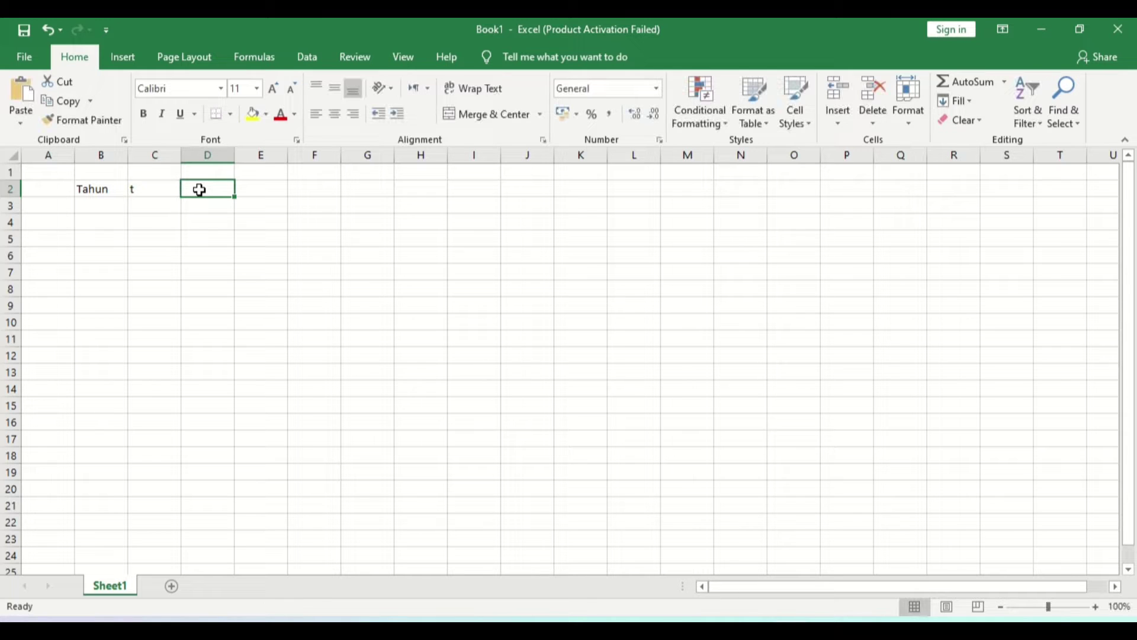
key(Caps_Lock)
text(Y)
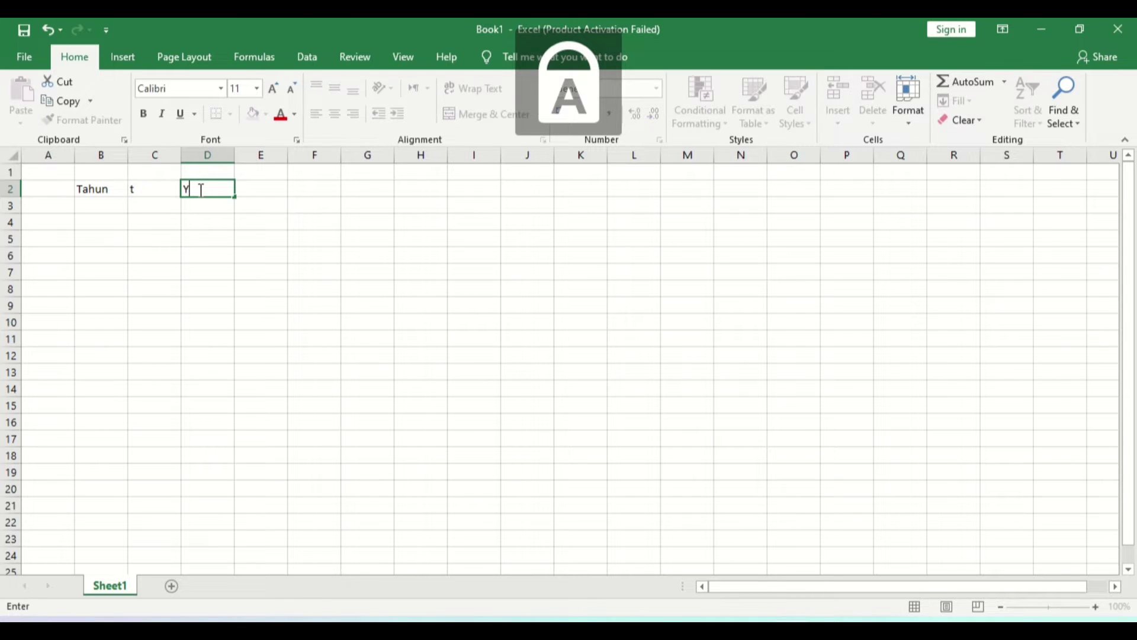
Enter the year 2001 in cell B3 under the Tahun header.
click(114, 206)
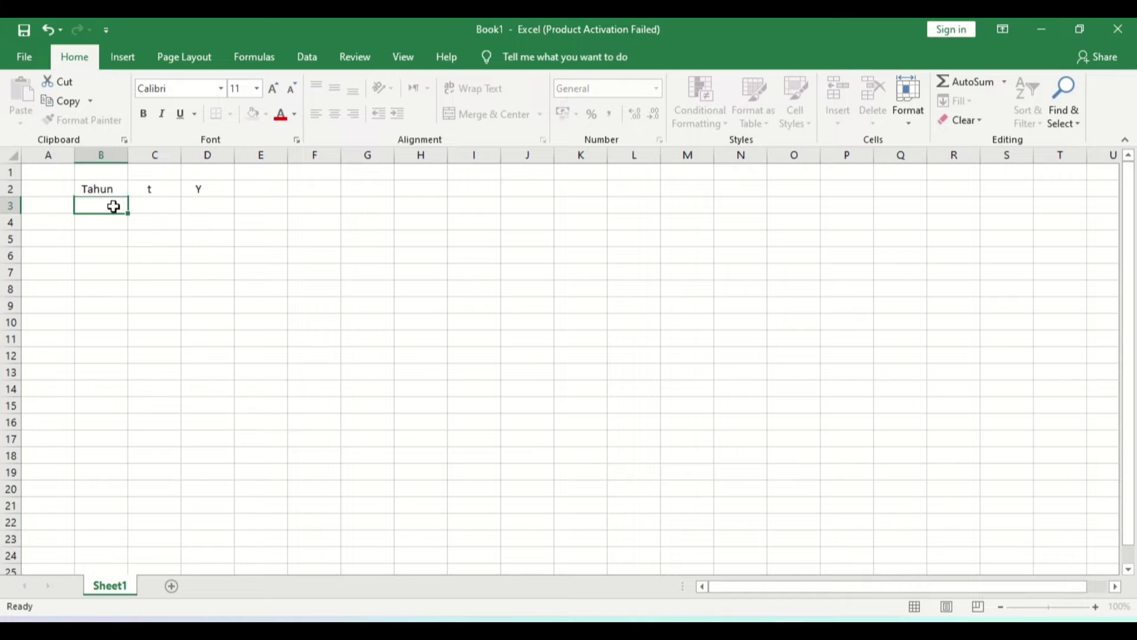
text(2)
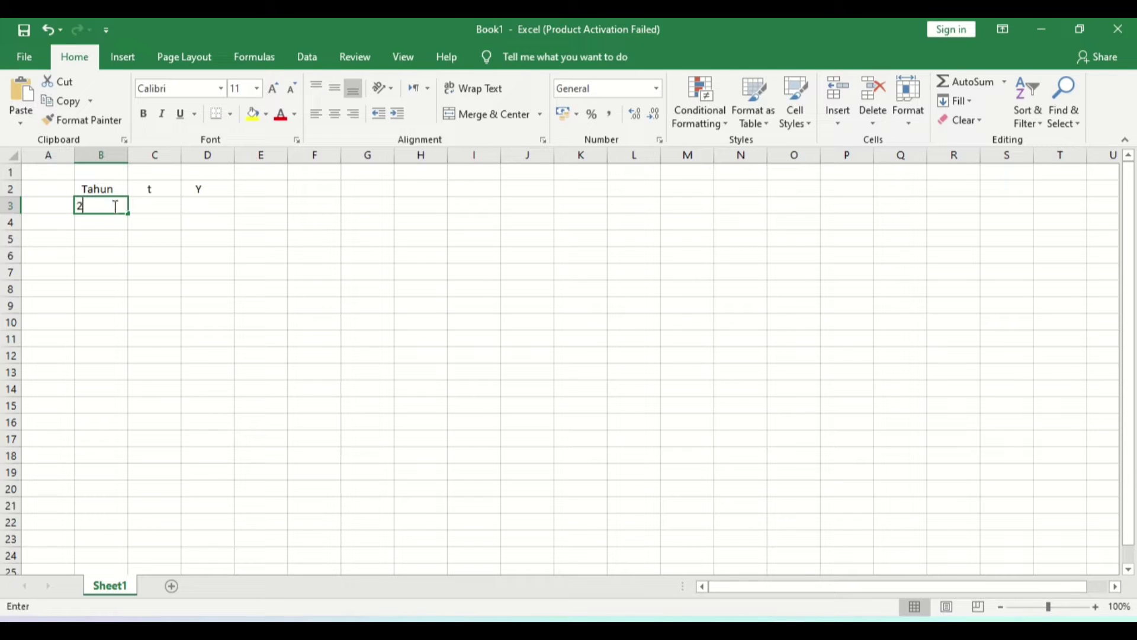
text(001)
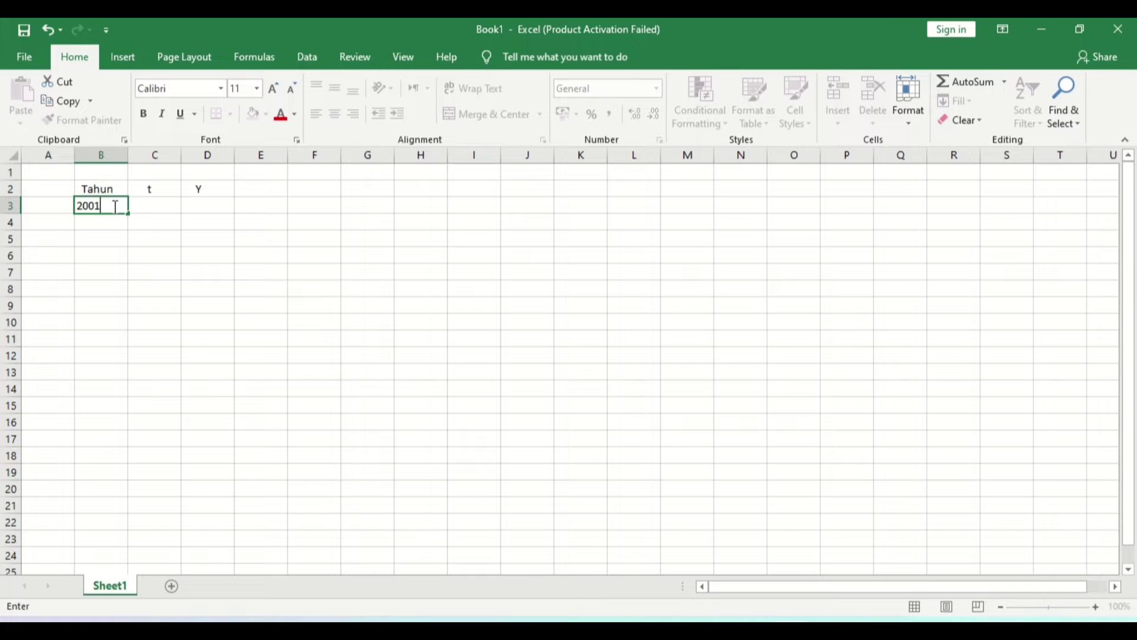
key(Tab)
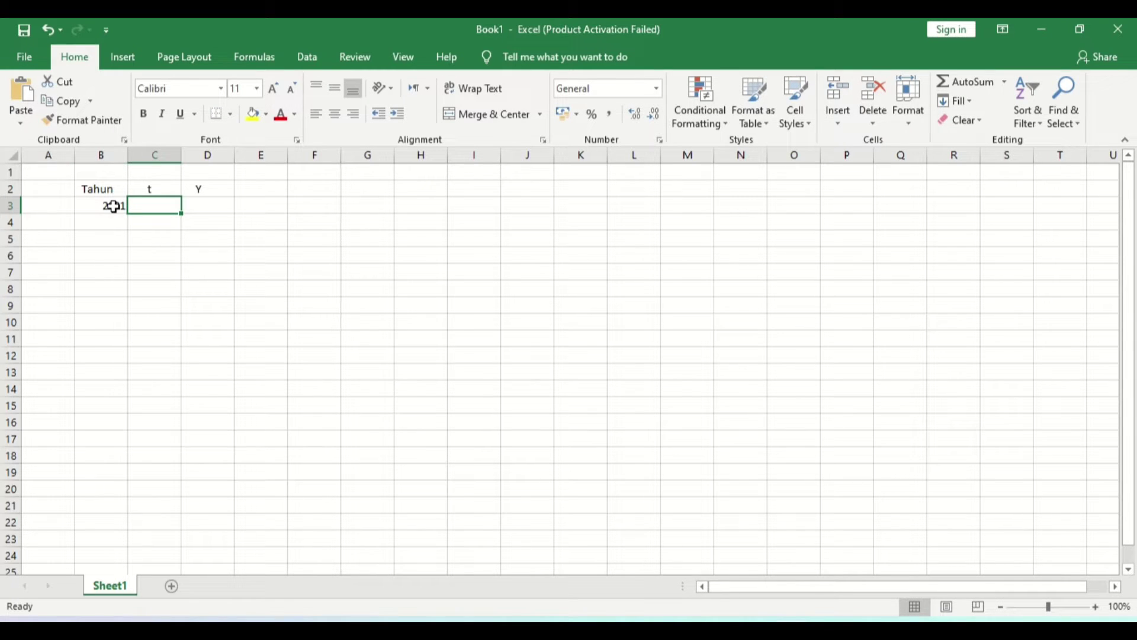
Number the t column consecutively from 1 to 12 in cells C3 to C14.
text(1)
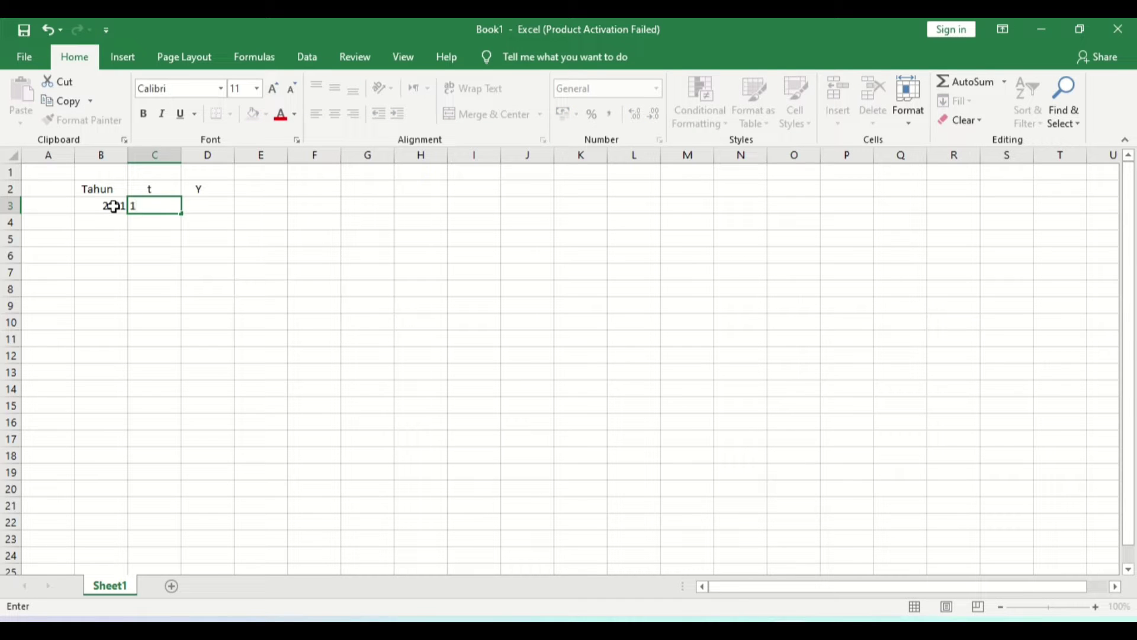
key(Return)
text(2)
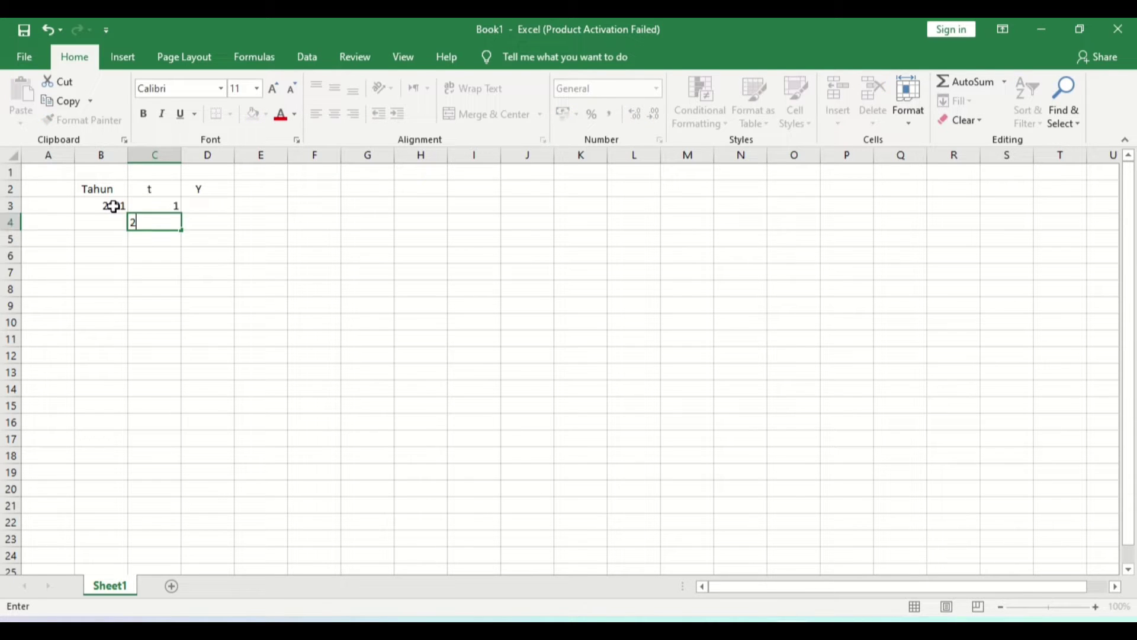
key(Return)
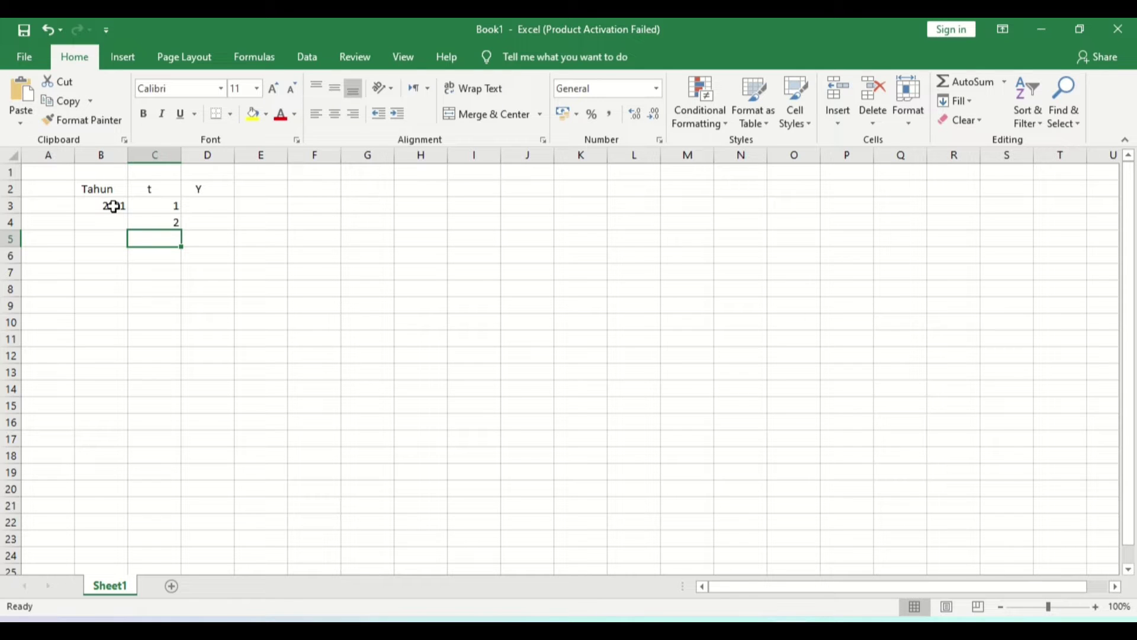
text(1)
key(BackSpace)
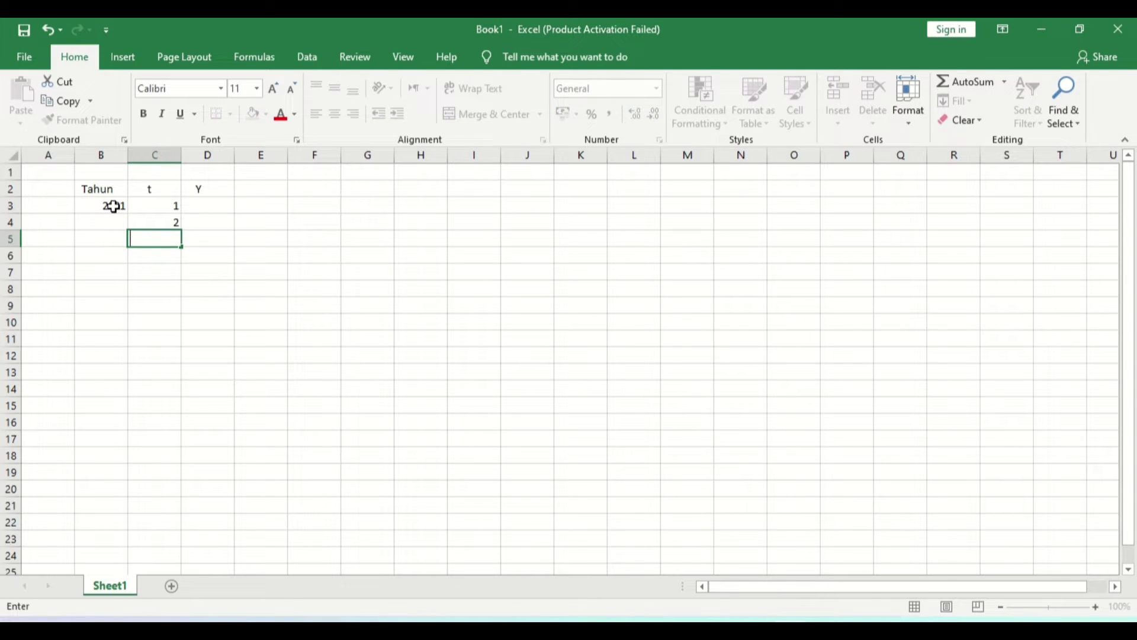
text(3)
key(Return)
text(4)
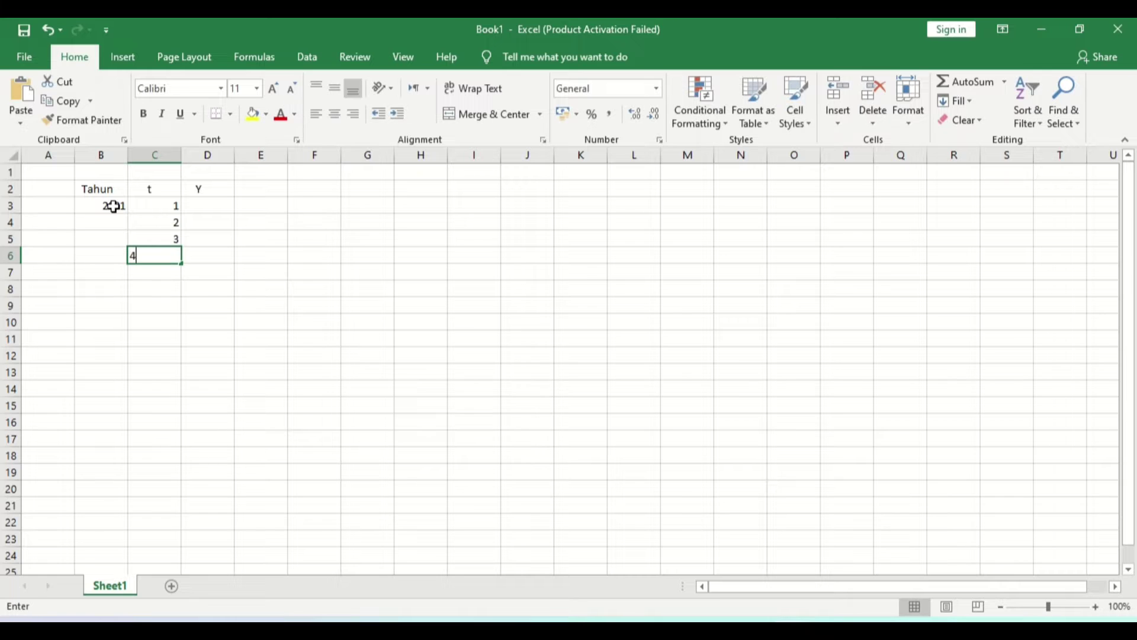
key(Return)
text(5)
key(Return)
text(6)
key(Return)
text(7)
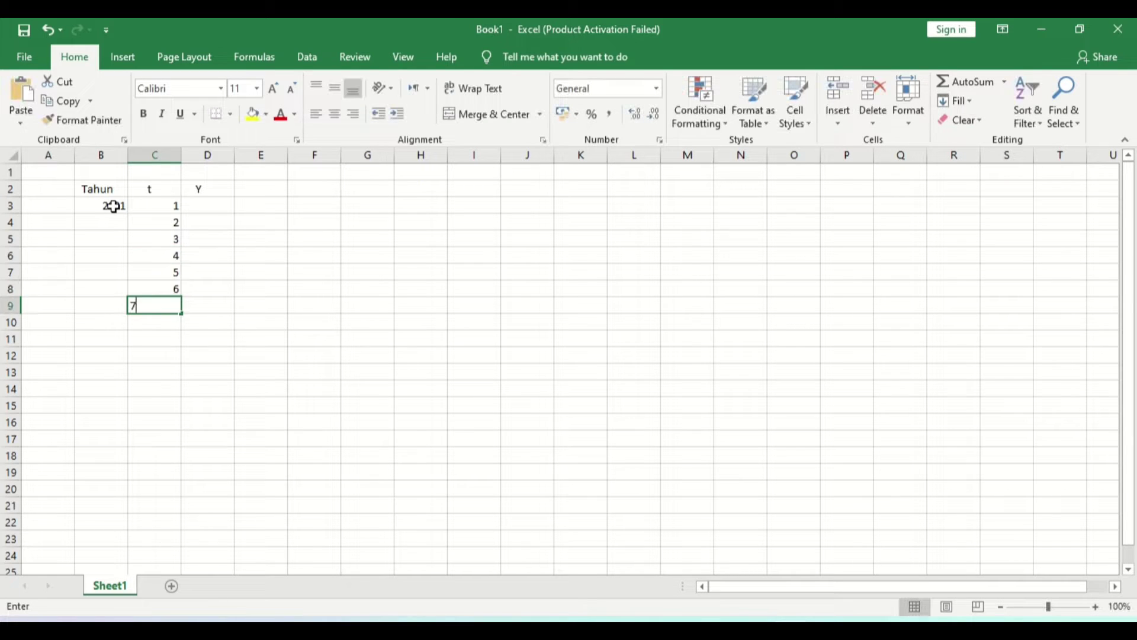
key(Return)
text(8)
key(ctrl+Return)
key(Return)
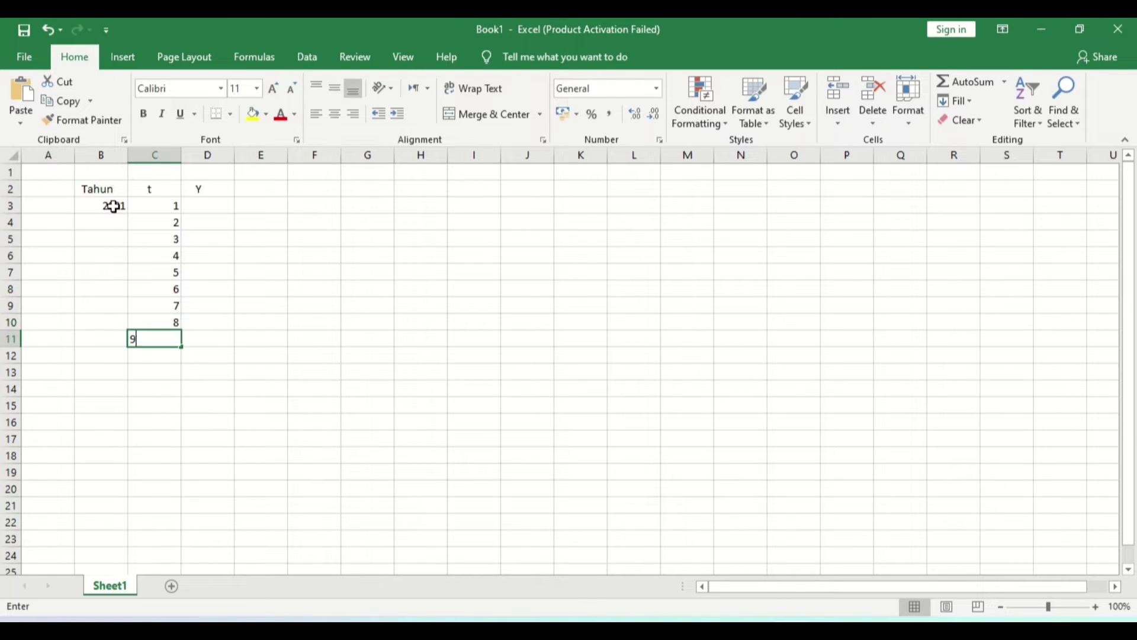
text(9)
key(Return)
text(10)
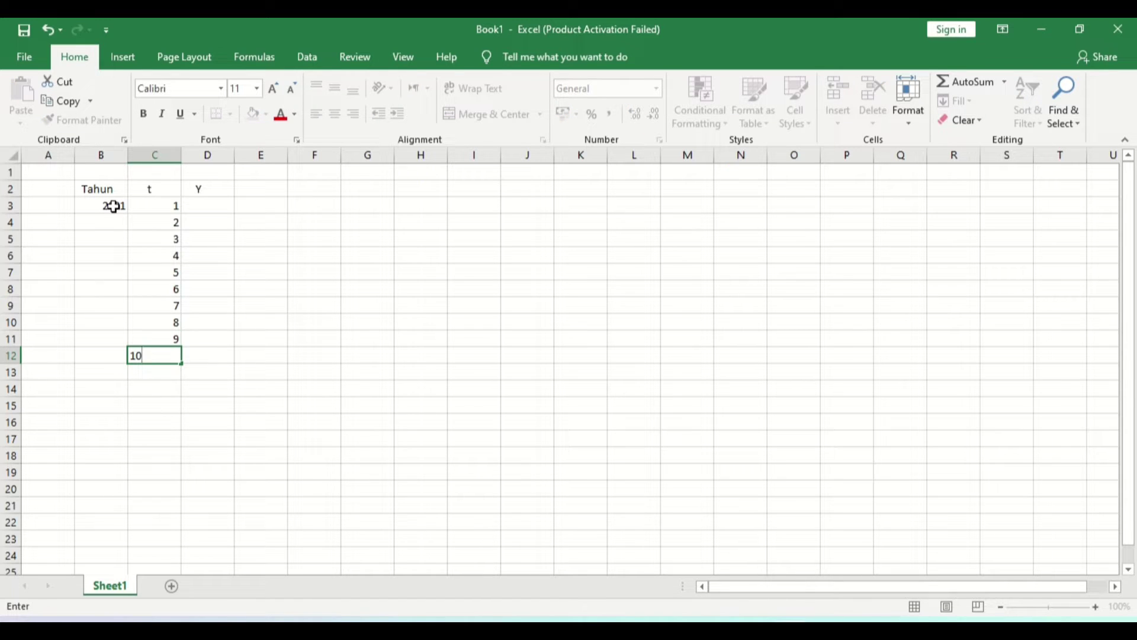
key(Return)
text(11)
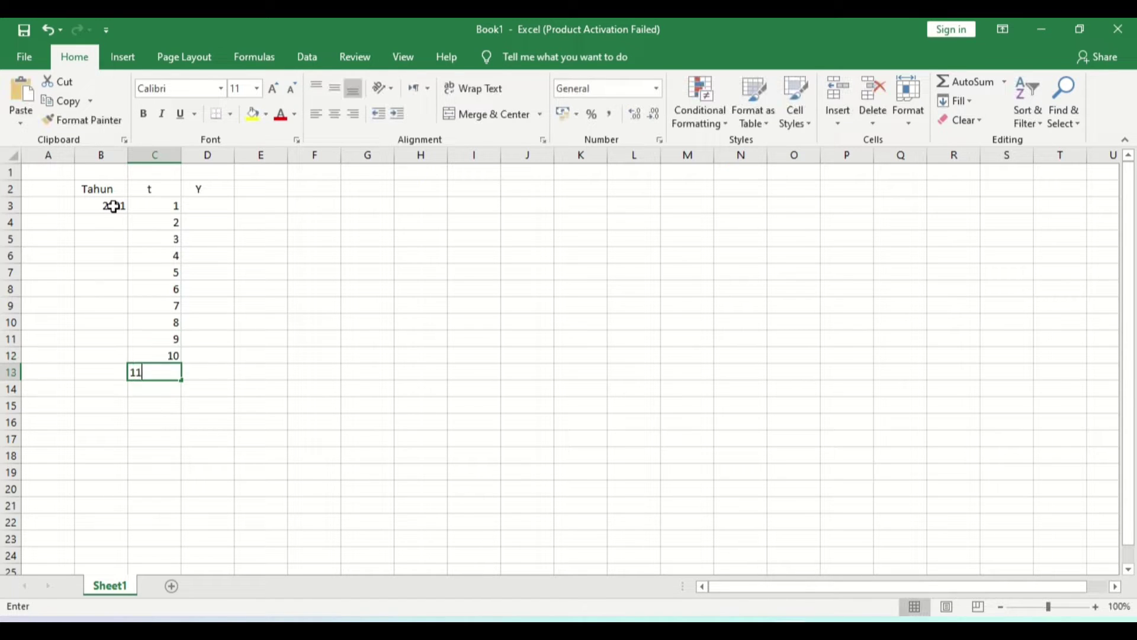
key(Return)
text(12)
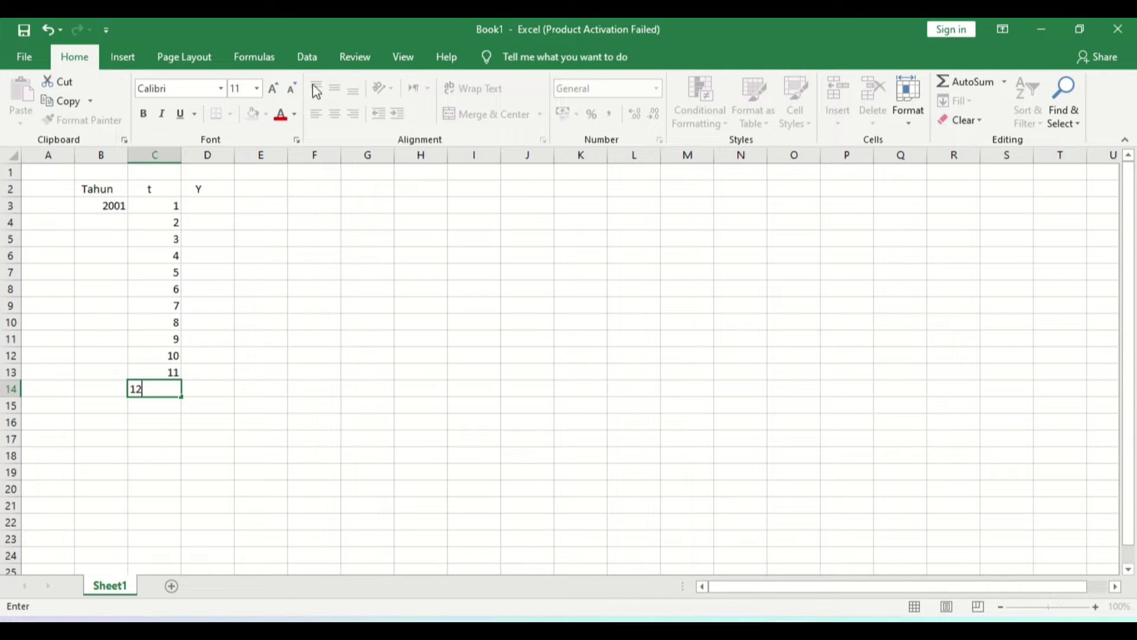
Enter the Y values 189, 229, 249, 289, 453 and 231 in cells D3 to D8.
click(215, 207)
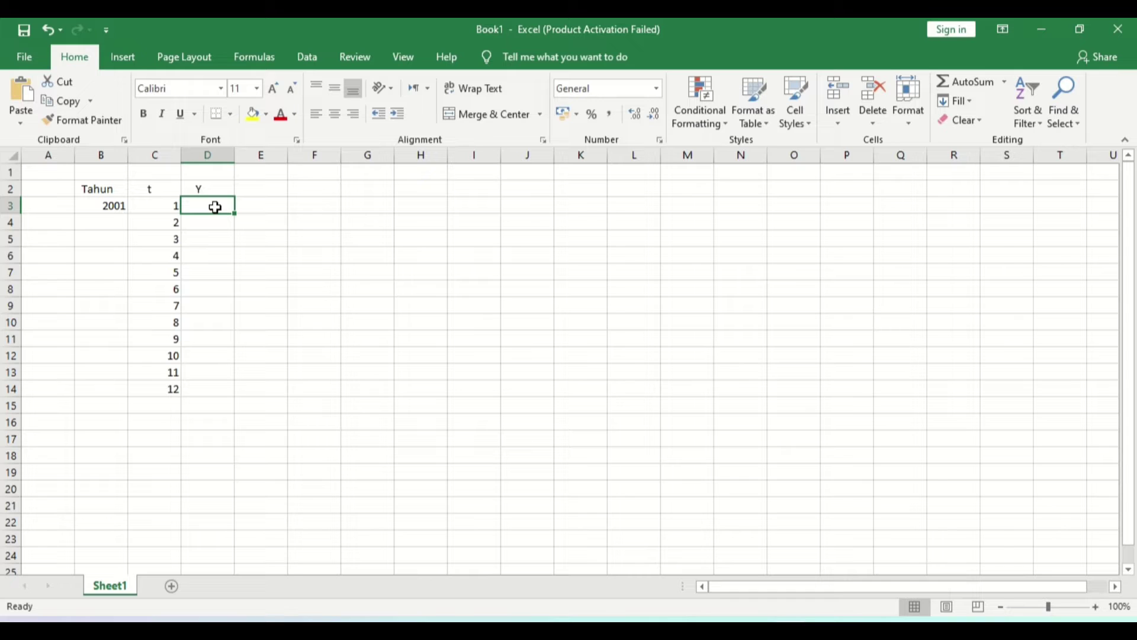
text(189)
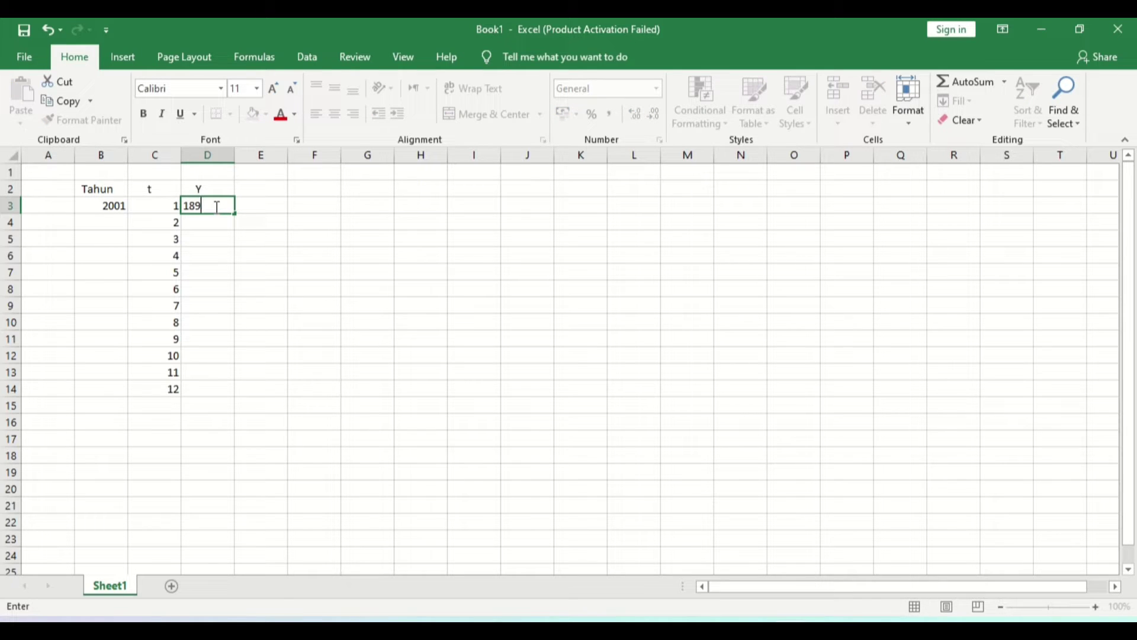
key(Return)
text(22)
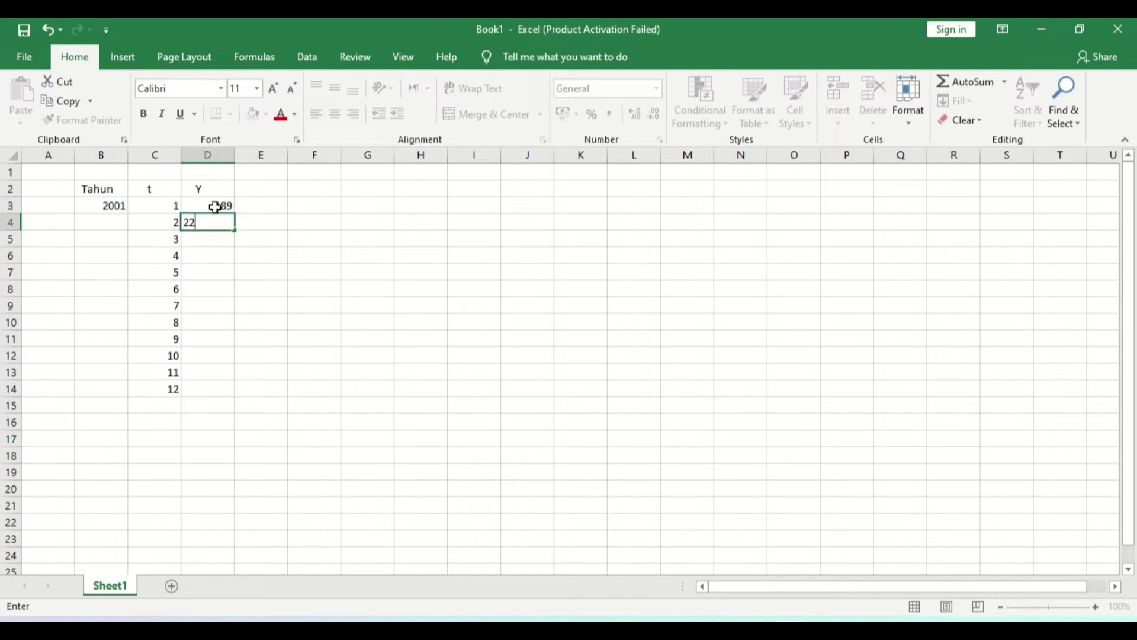
text(9)
key(Return)
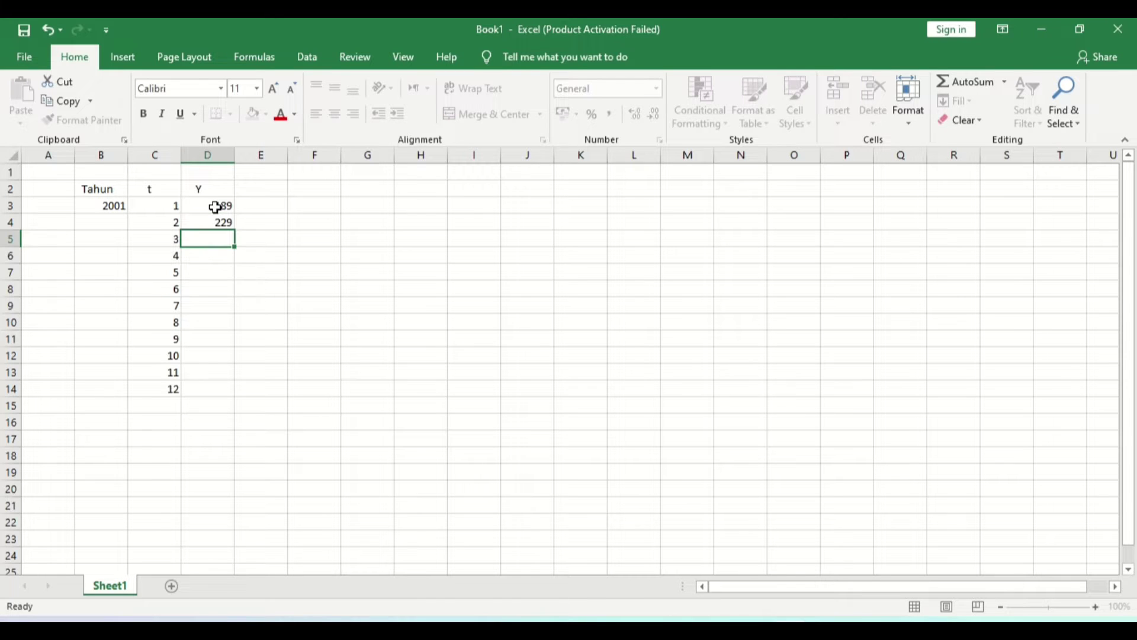
text(249)
key(Return)
text(2)
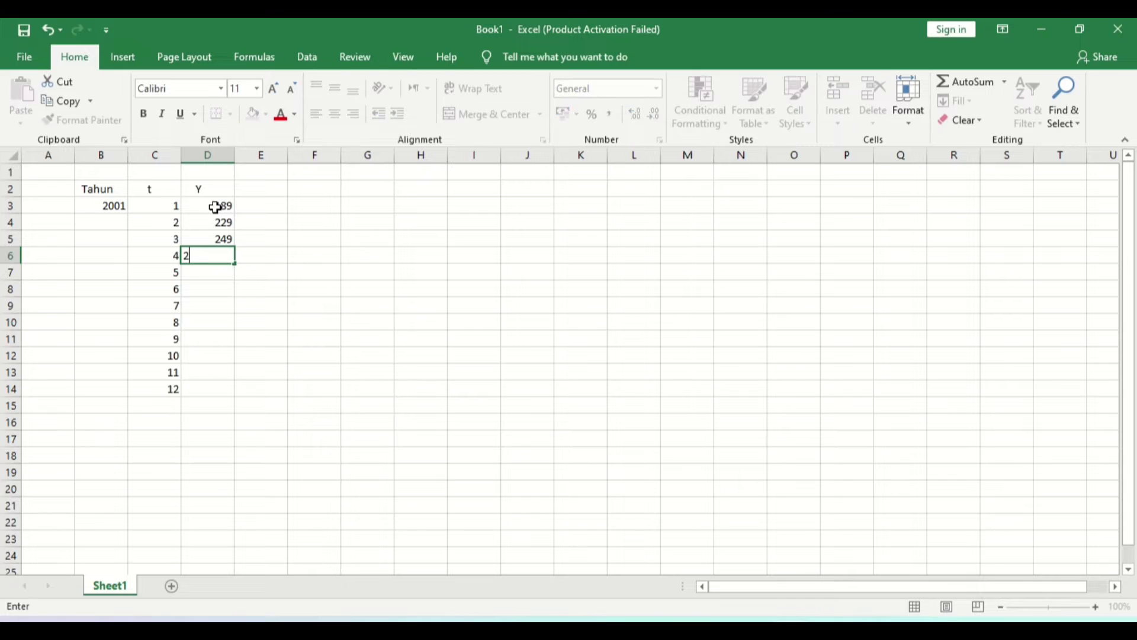
text(89)
key(Return)
text(4)
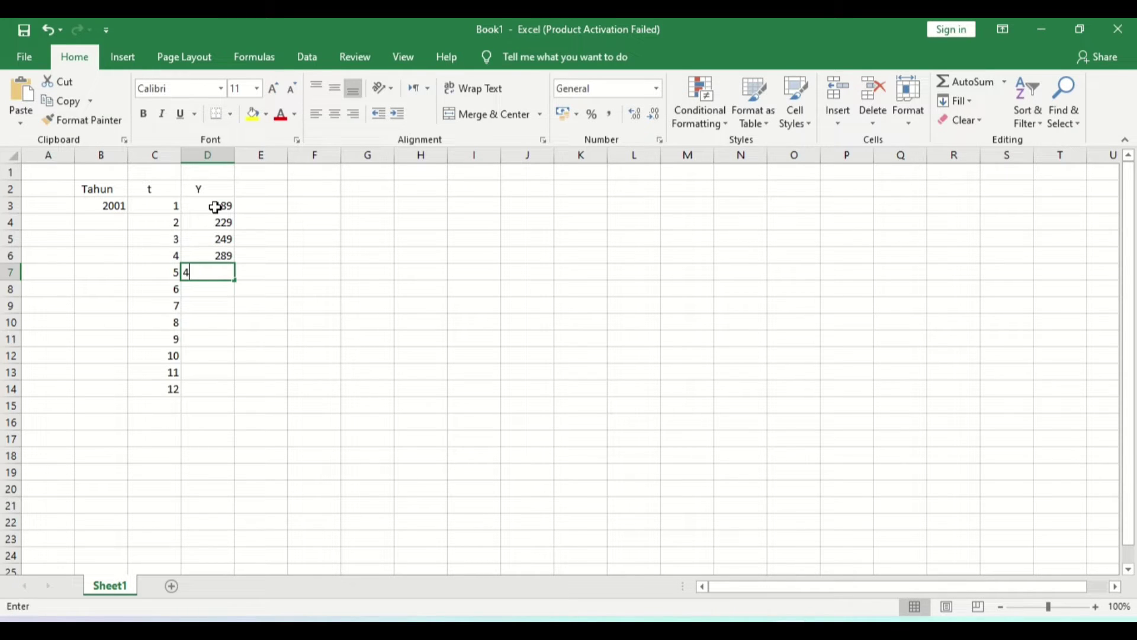
text(53)
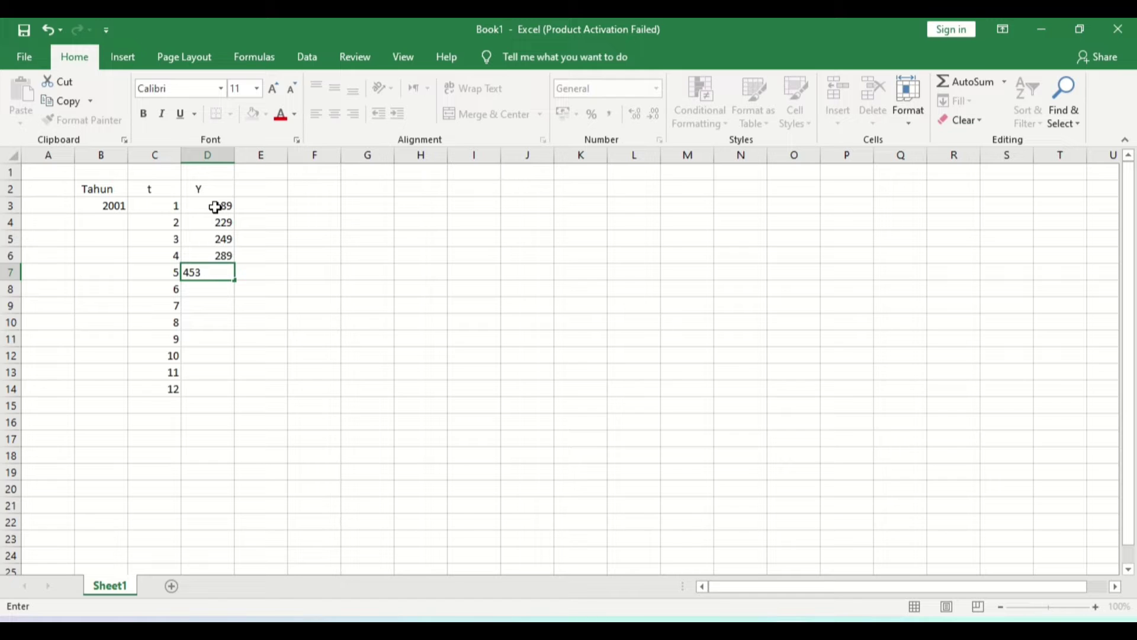
key(Return)
text(231)
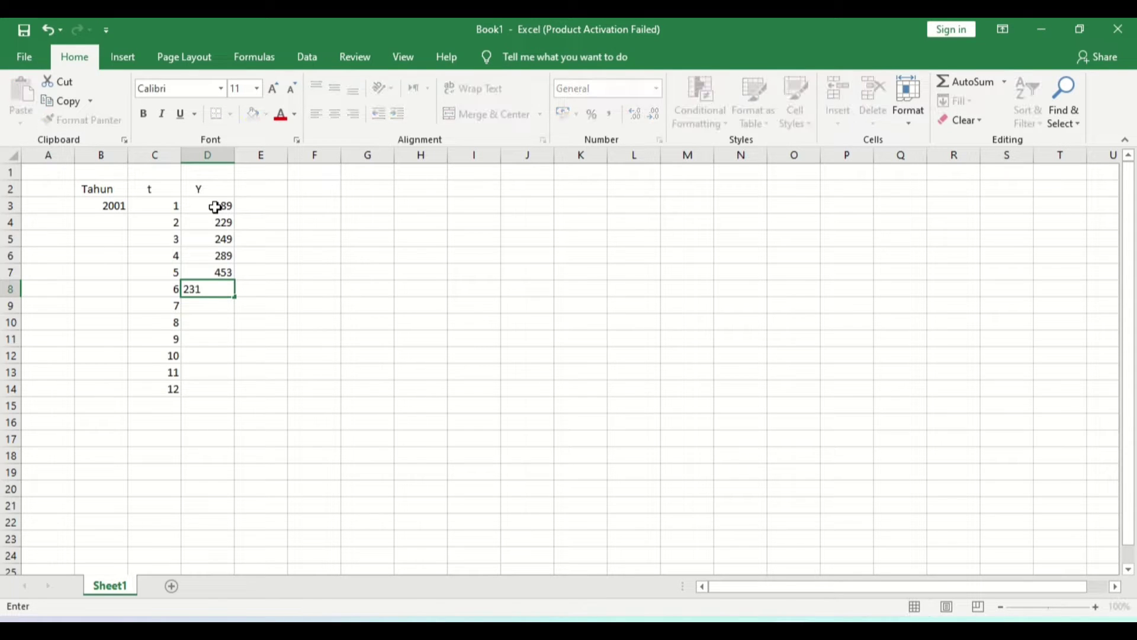
key(Return)
Enter the Y values 660, 777, 915, 613, 485 and 277 in cells D9 to D14.
text(6)
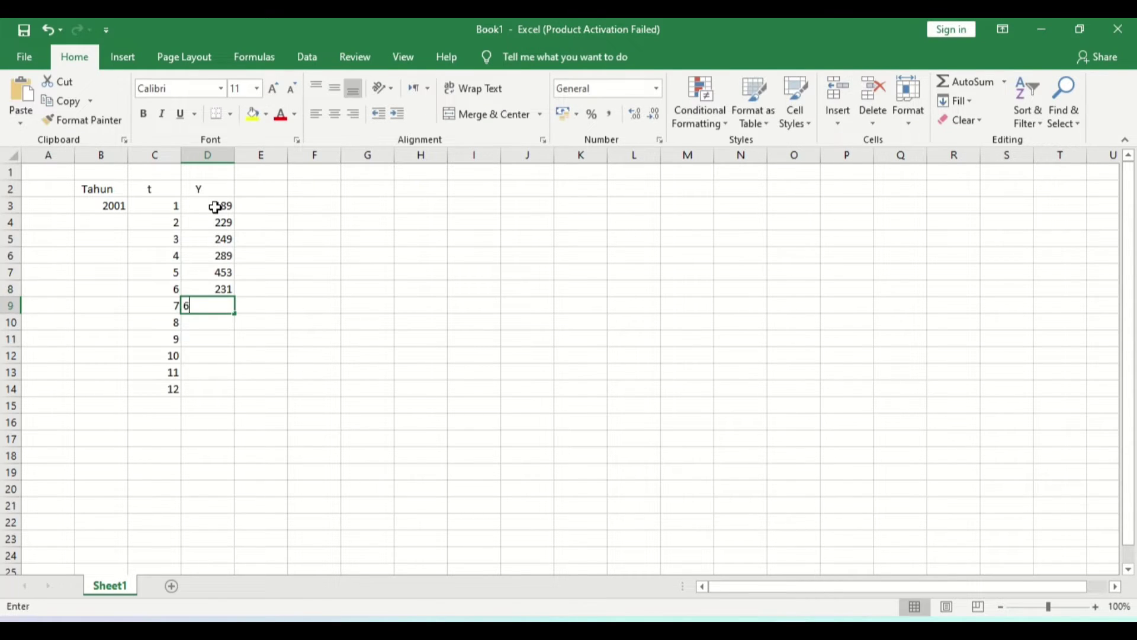
text(60)
key(Return)
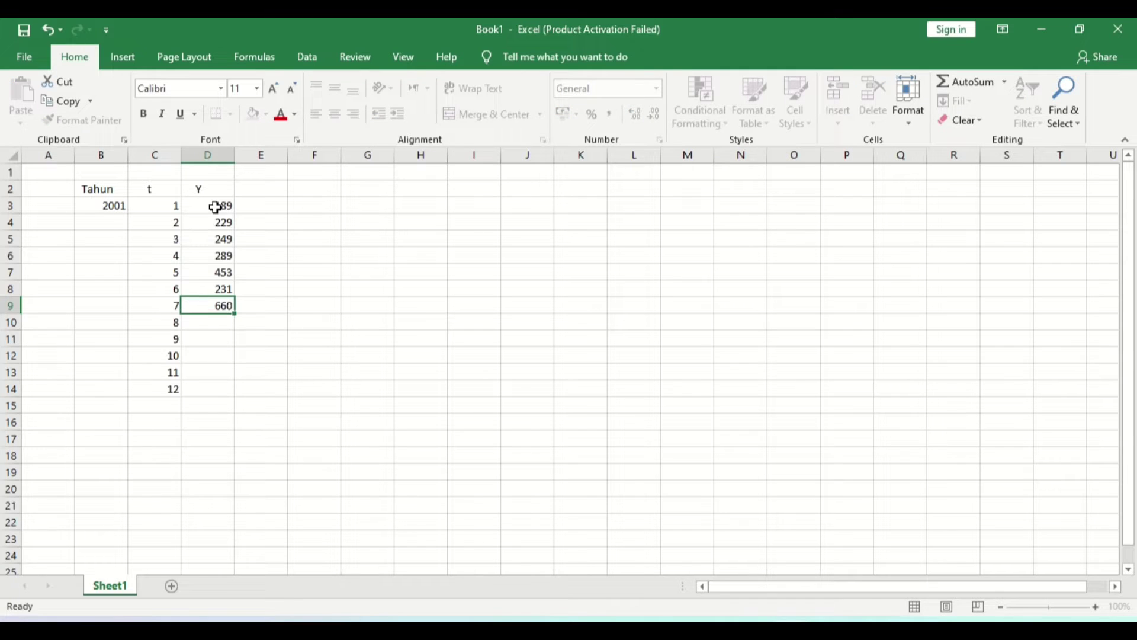
text(77)
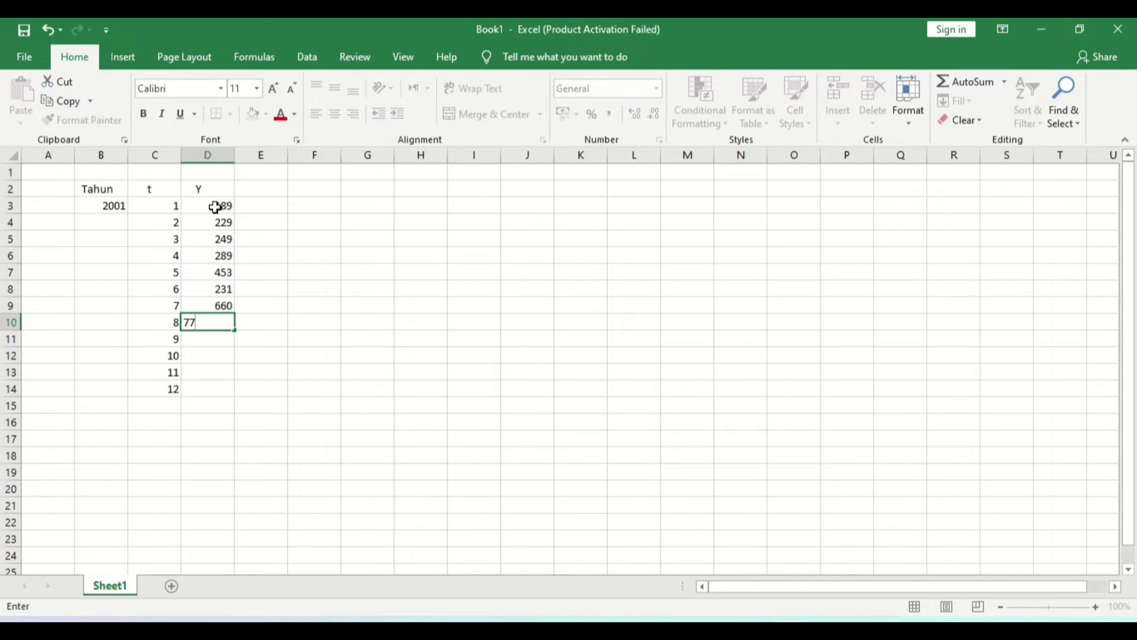
text(7)
key(Return)
text(9)
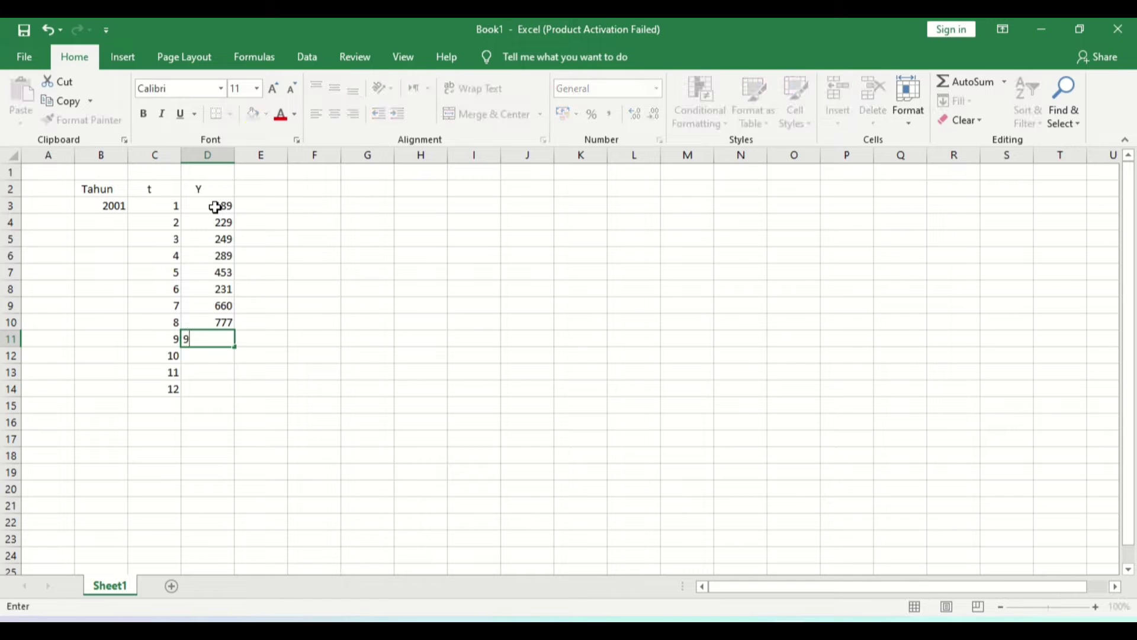
text(15)
key(Return)
text(613)
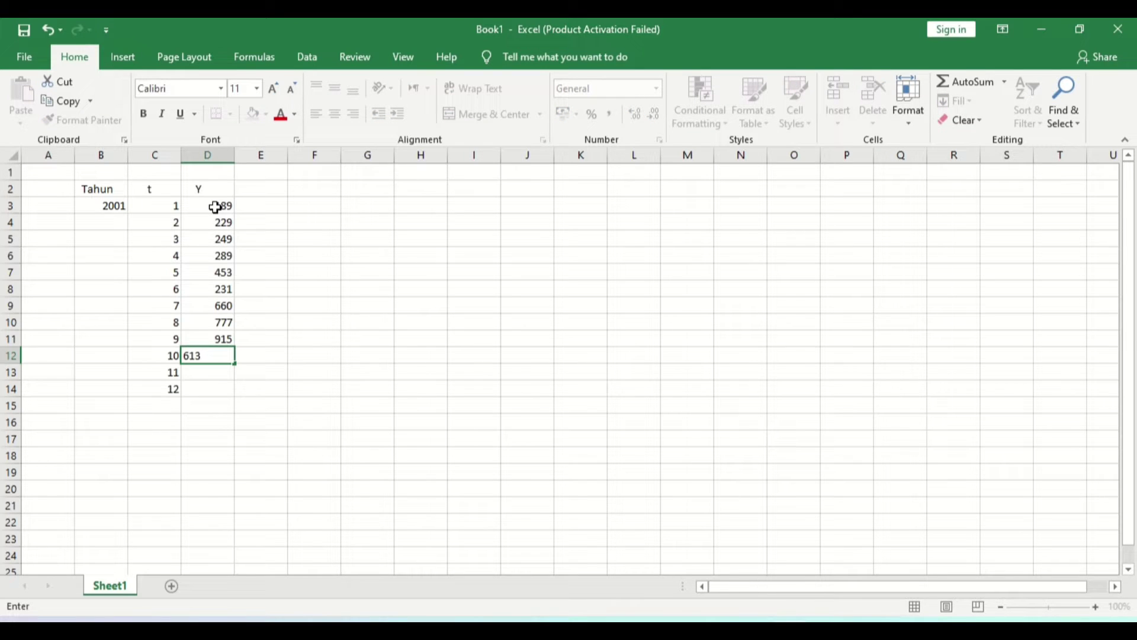
key(Return)
text(4)
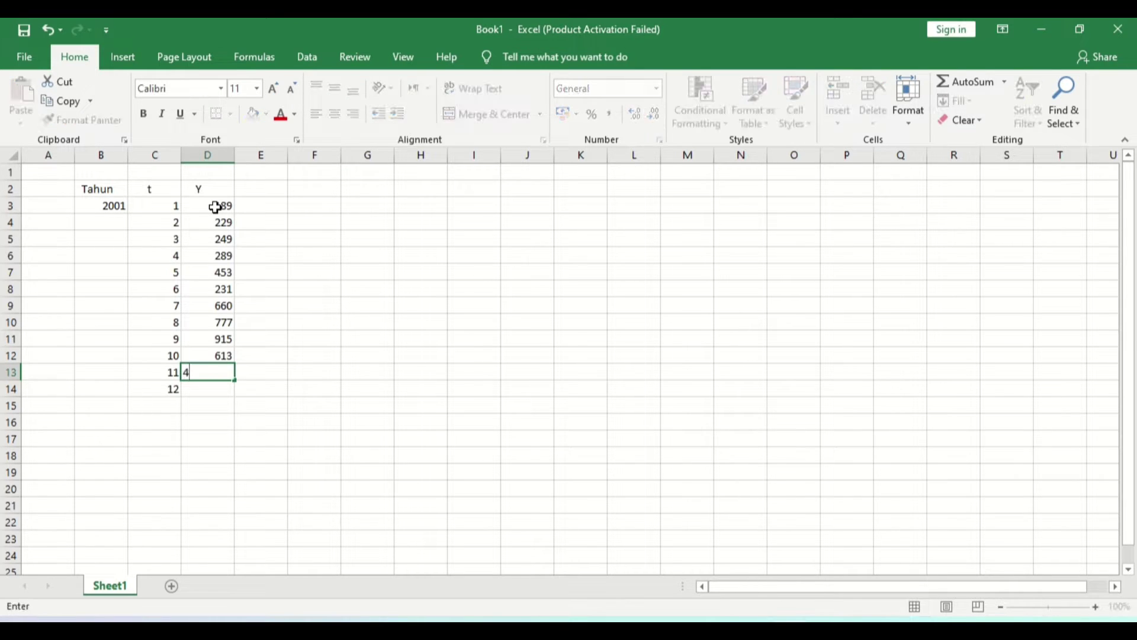
text(85)
key(Return)
text(2)
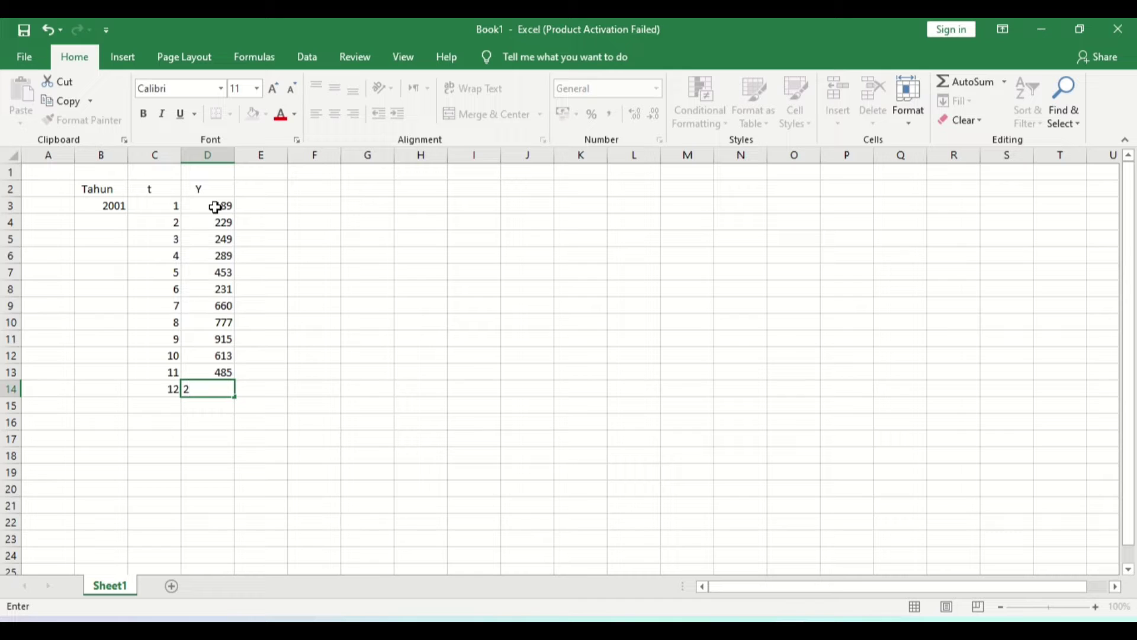
text(77)
Enter the year 2002 in cell B15 under the Tahun header.
click(101, 411)
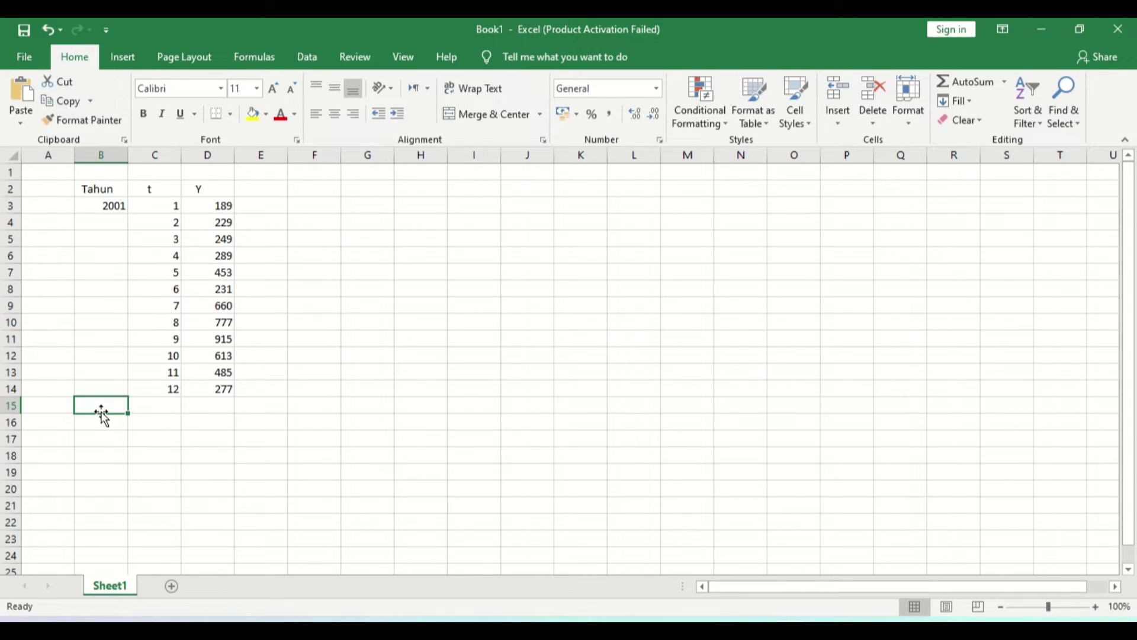
text(2002)
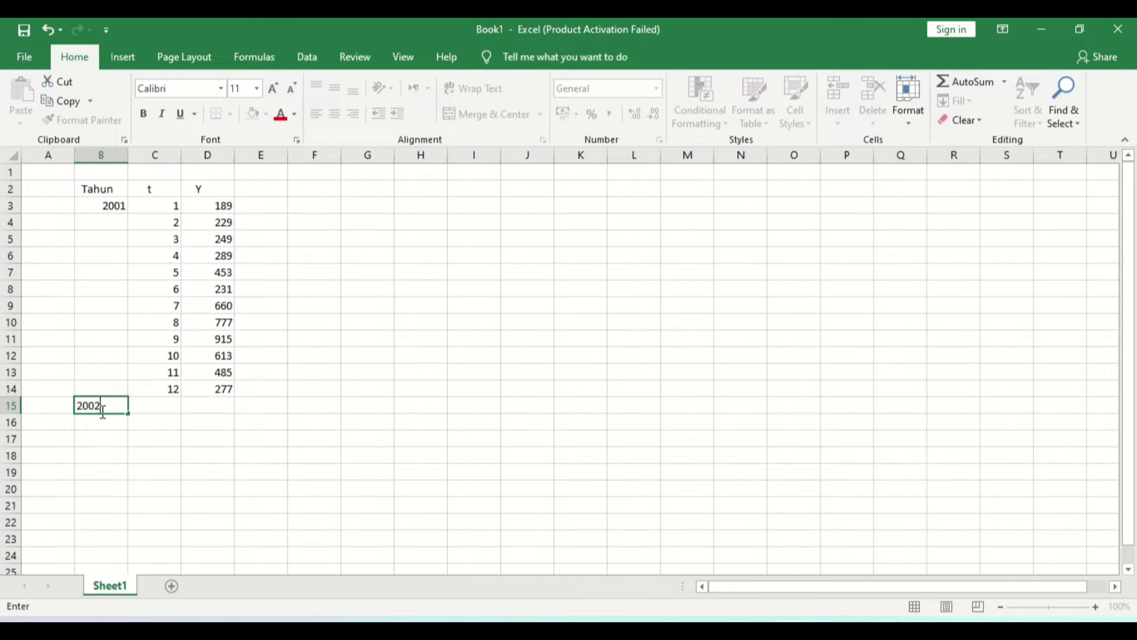
key(Tab)
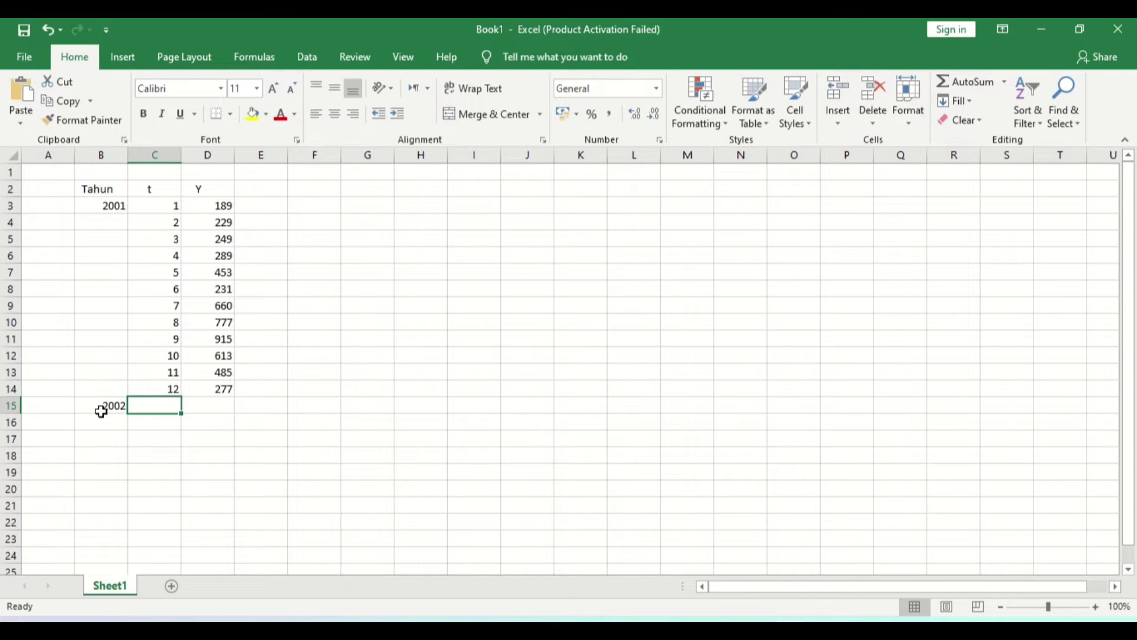
Continue numbering the t column consecutively from 13 to 20 in cells C15 to C22.
text(13)
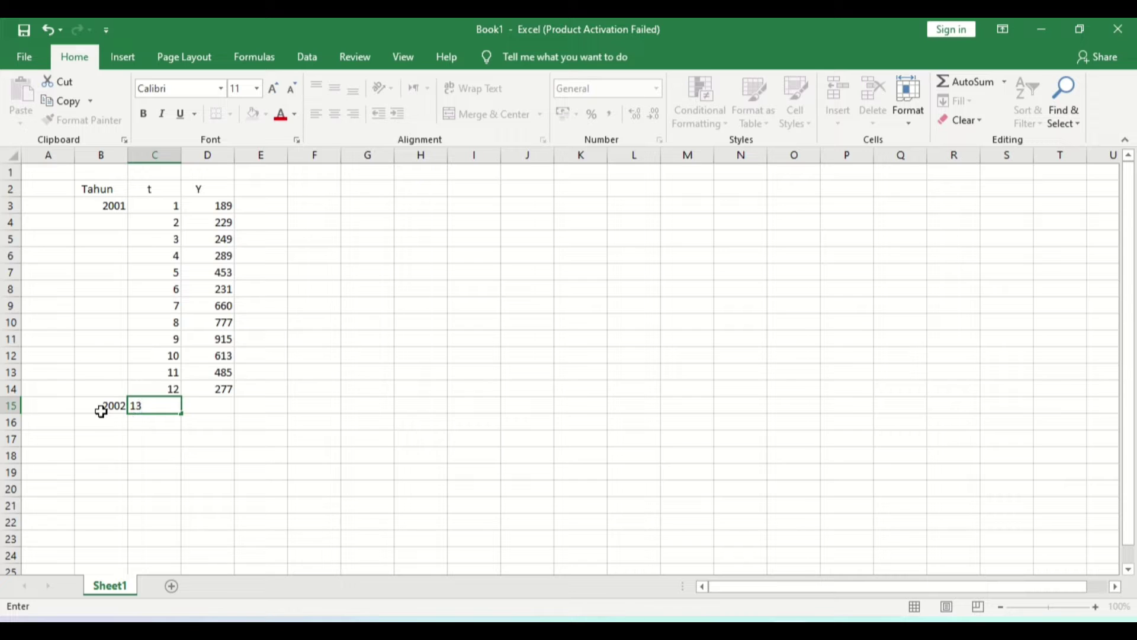
key(Return)
text(1)
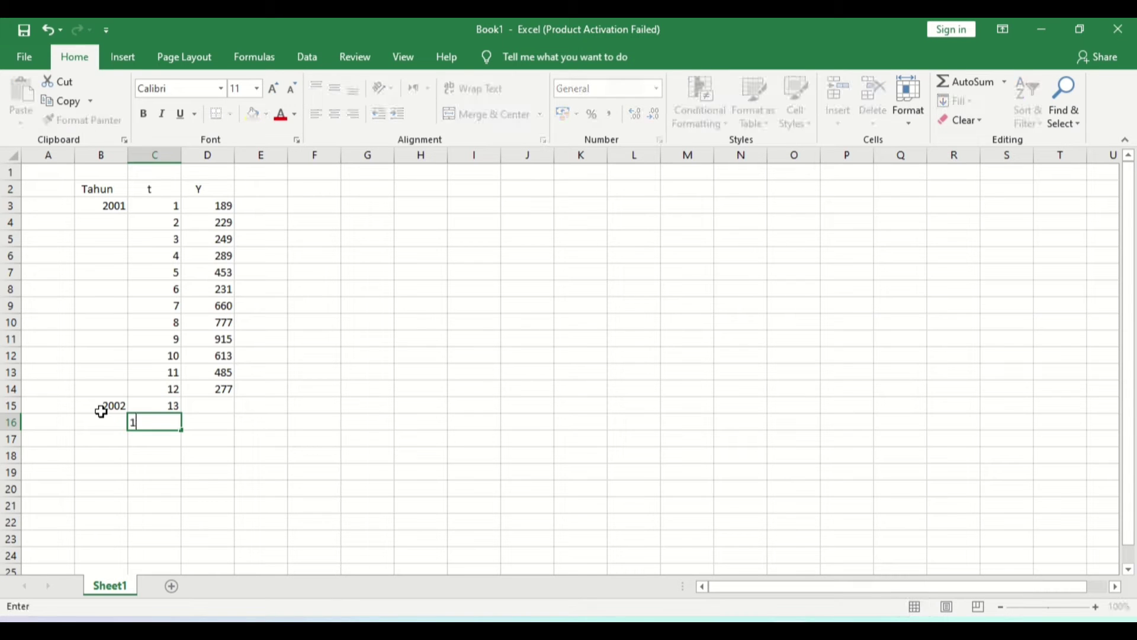
text(44)
key(Return)
text(1)
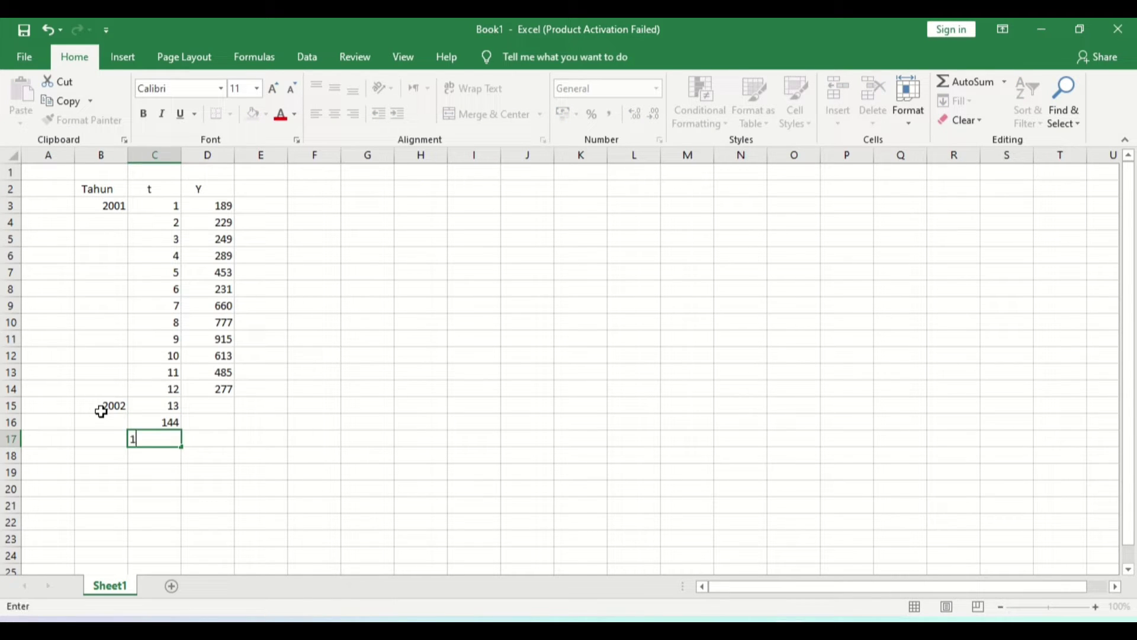
text(5)
key(Return)
text(16)
key(Return)
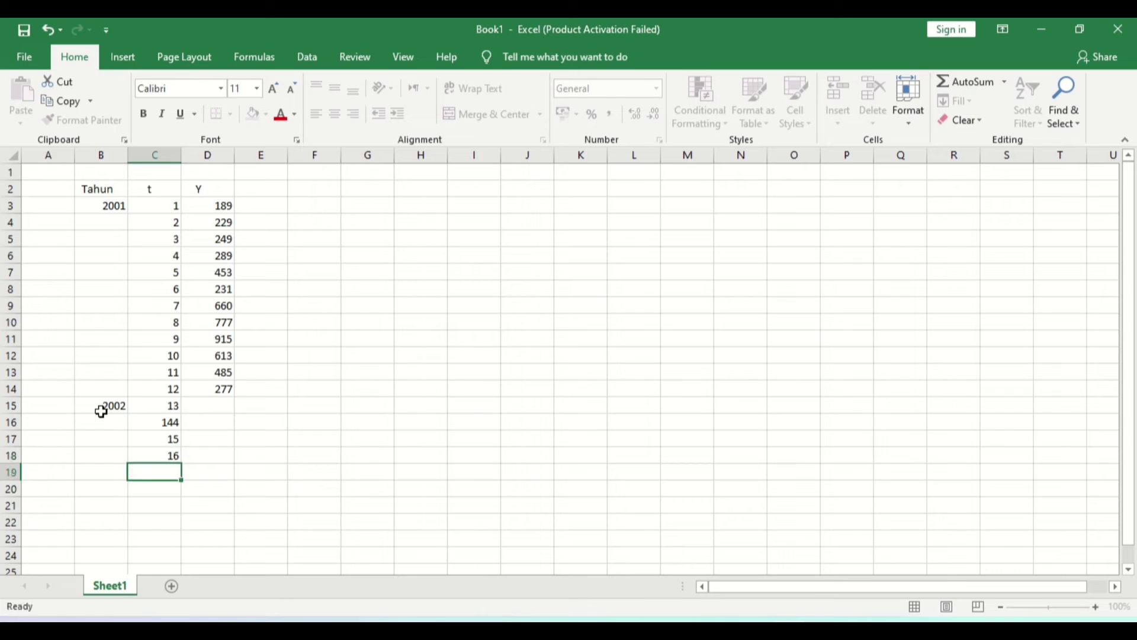
text(17)
key(Return)
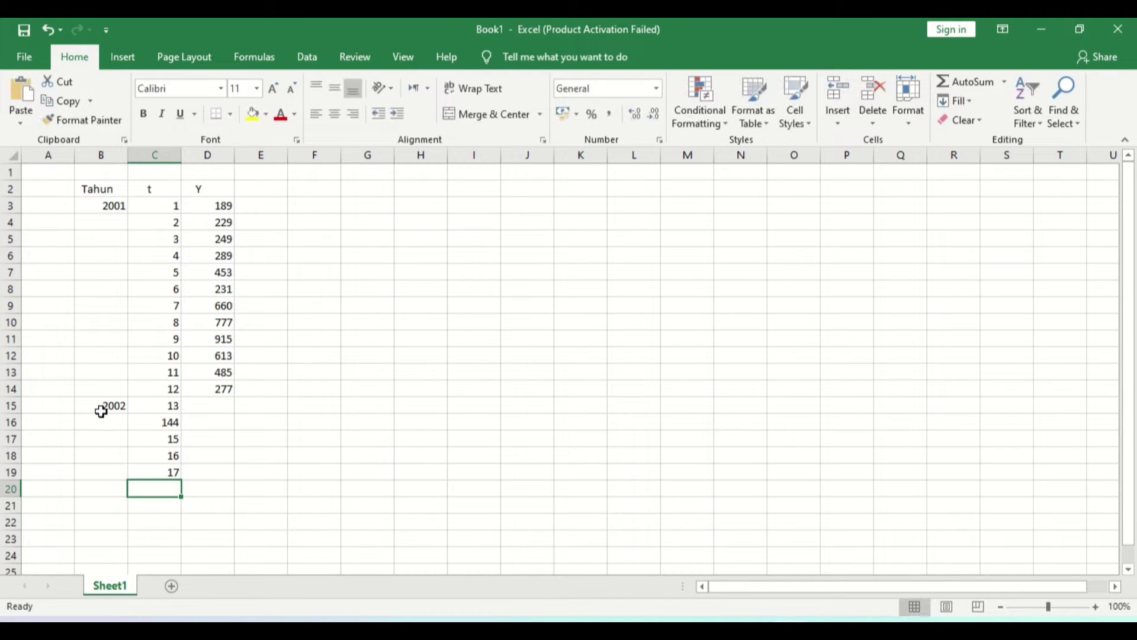
text(18)
key(Return)
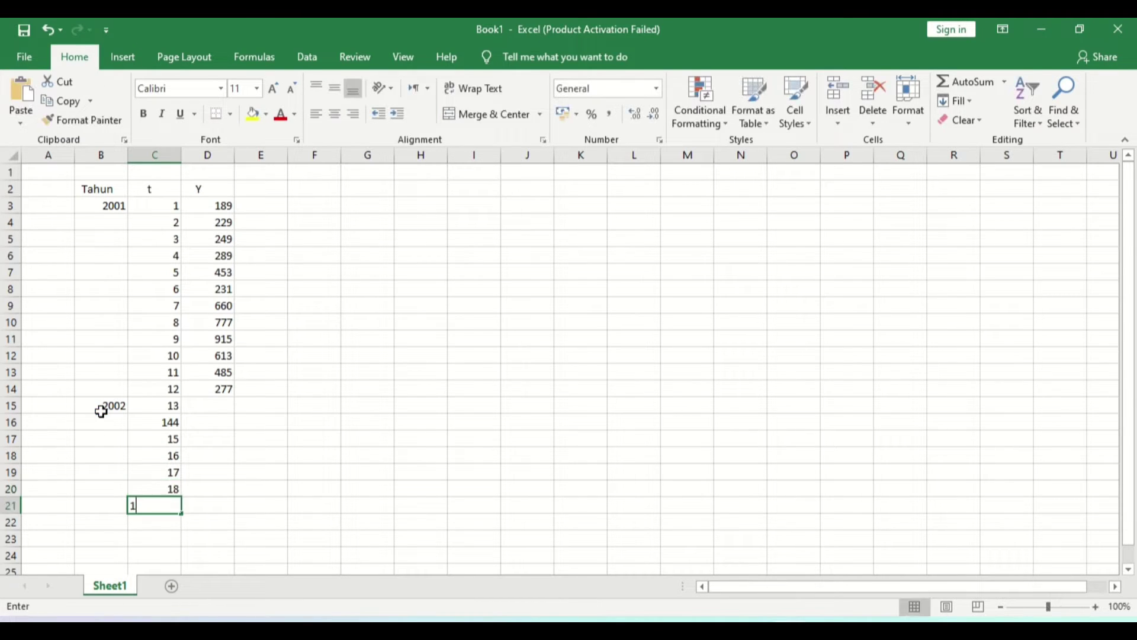
text(19)
key(Return)
text(20)
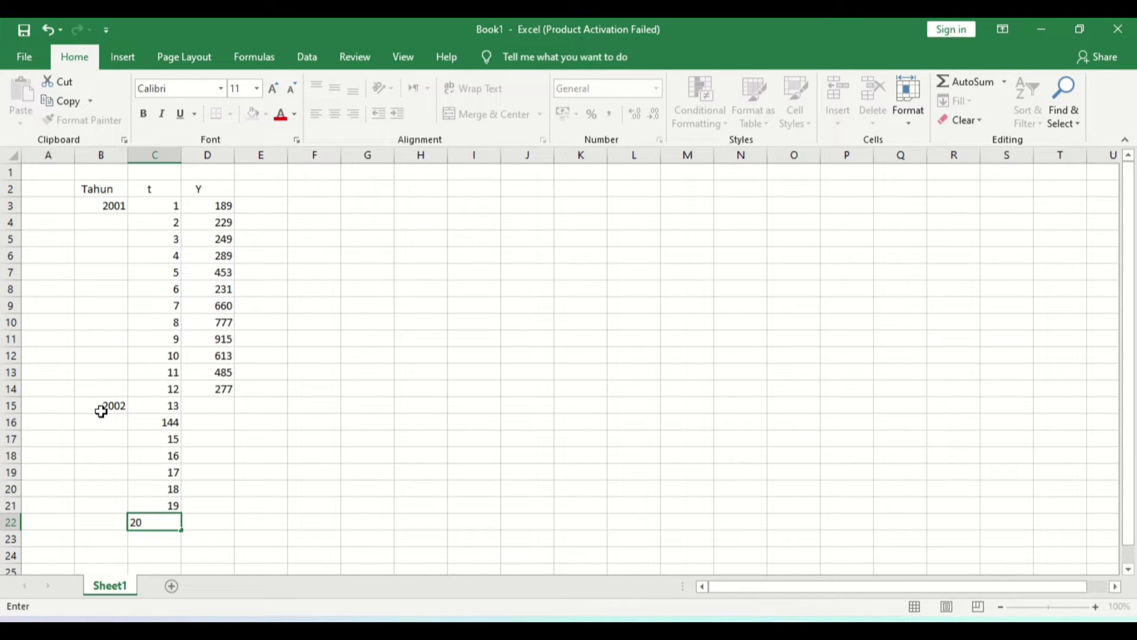
Enter the Y values 244, 296, 319, 370, 658, 556, 831 and 784 in cells D15 to D22.
click(211, 405)
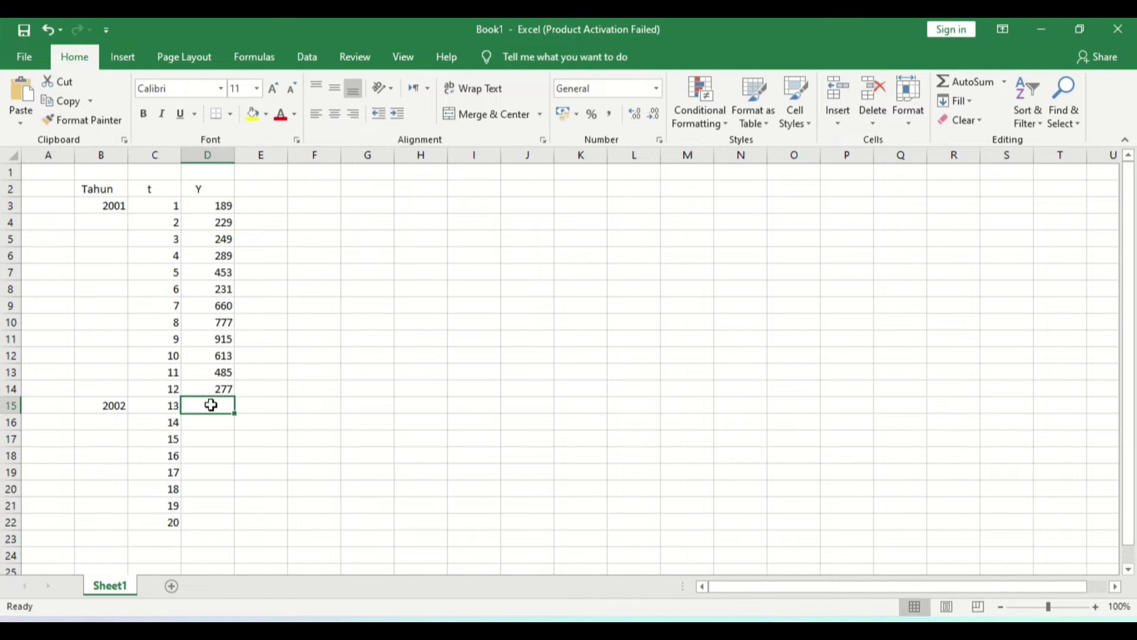
text(244)
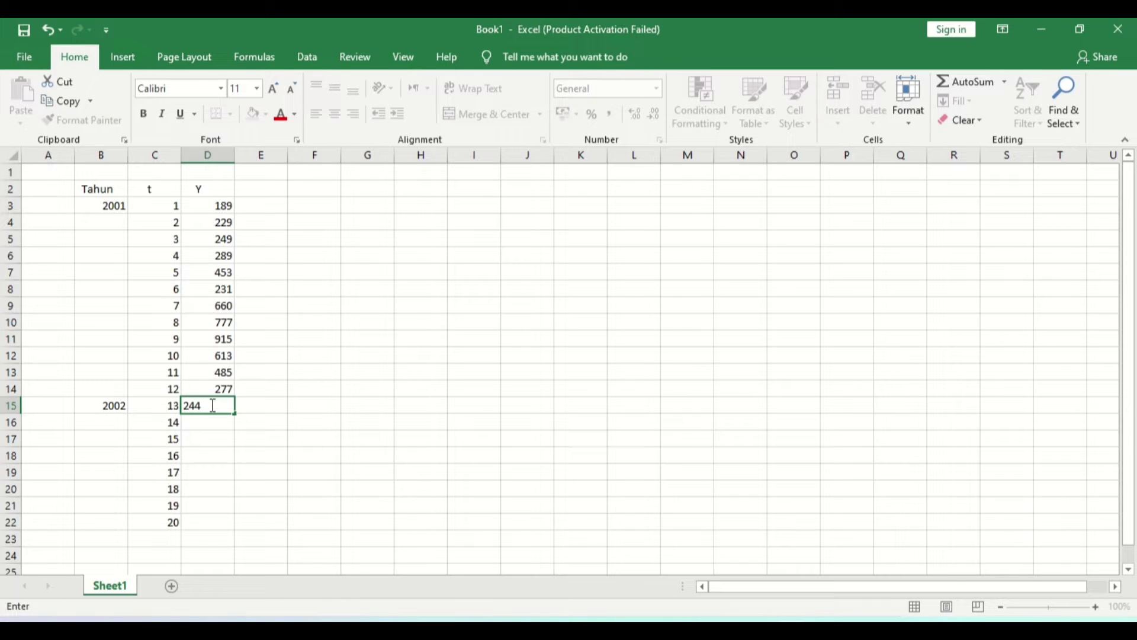
key(Return)
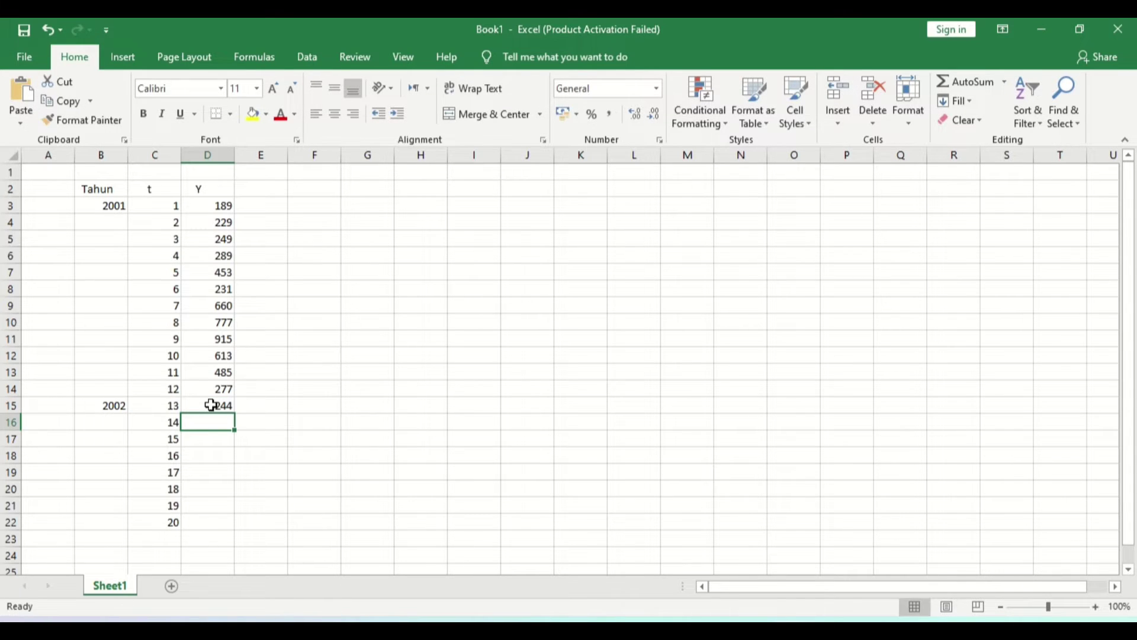
text(296)
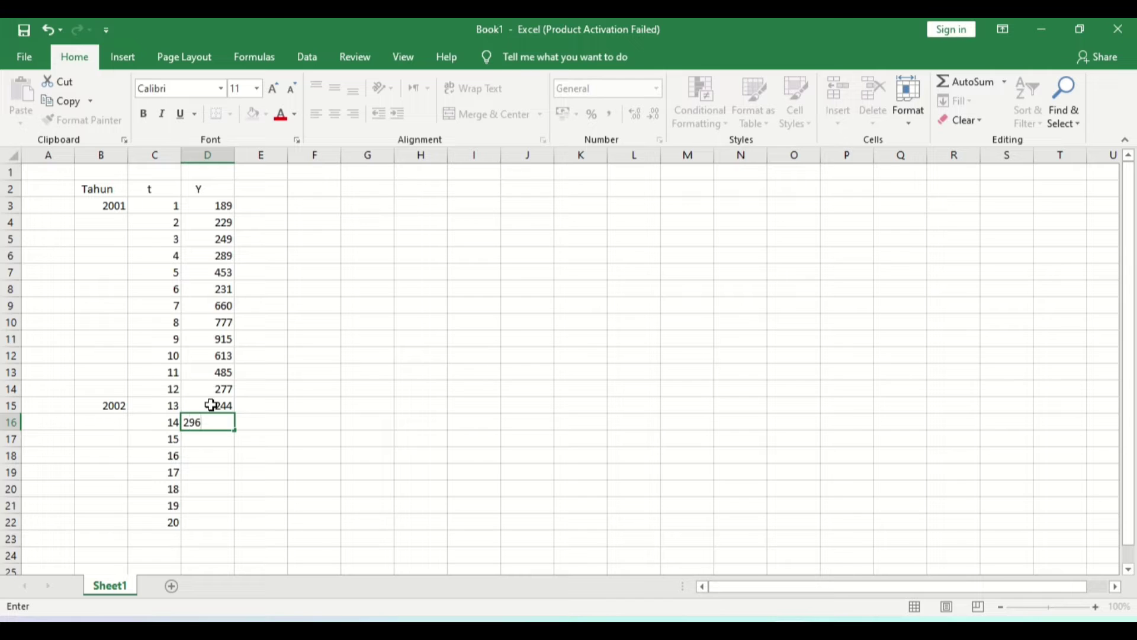
key(Return)
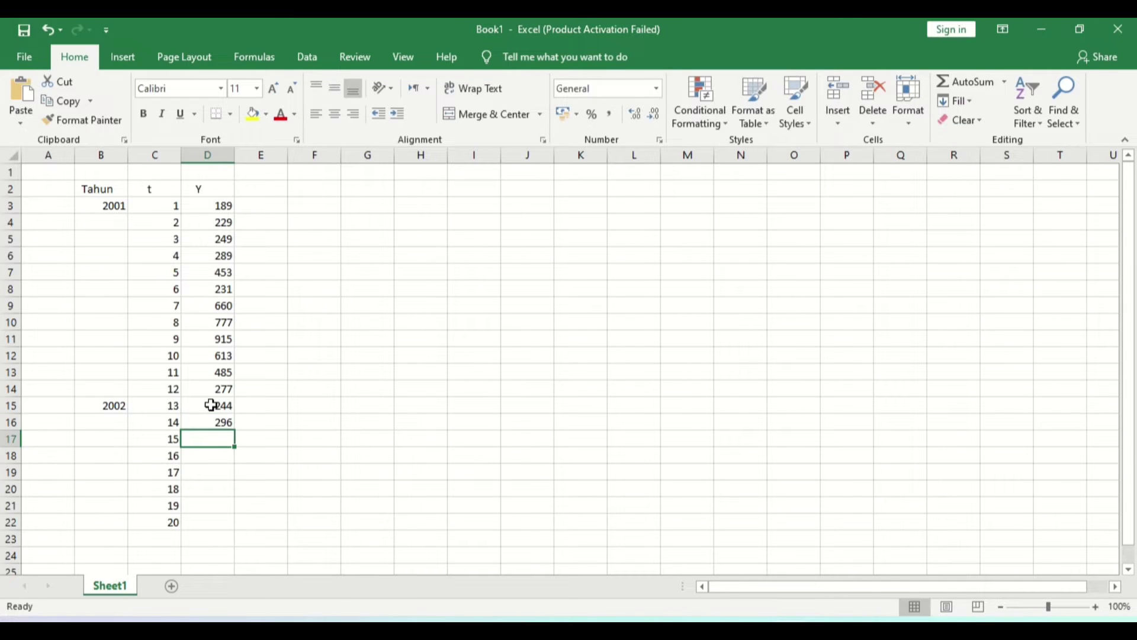
text(319)
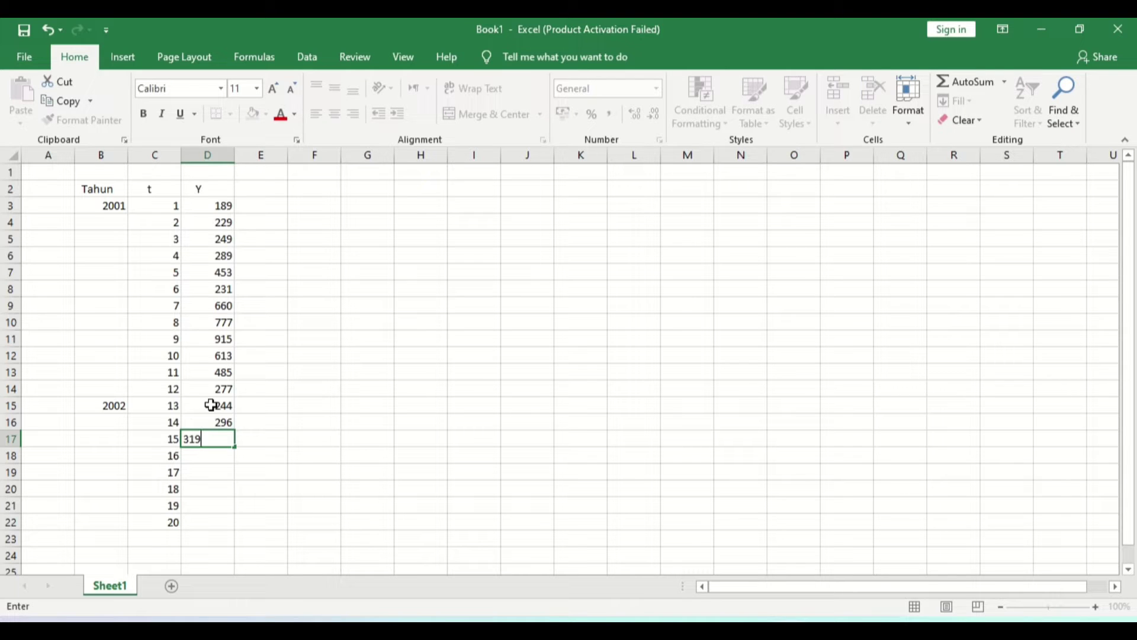
key(Return)
text(37)
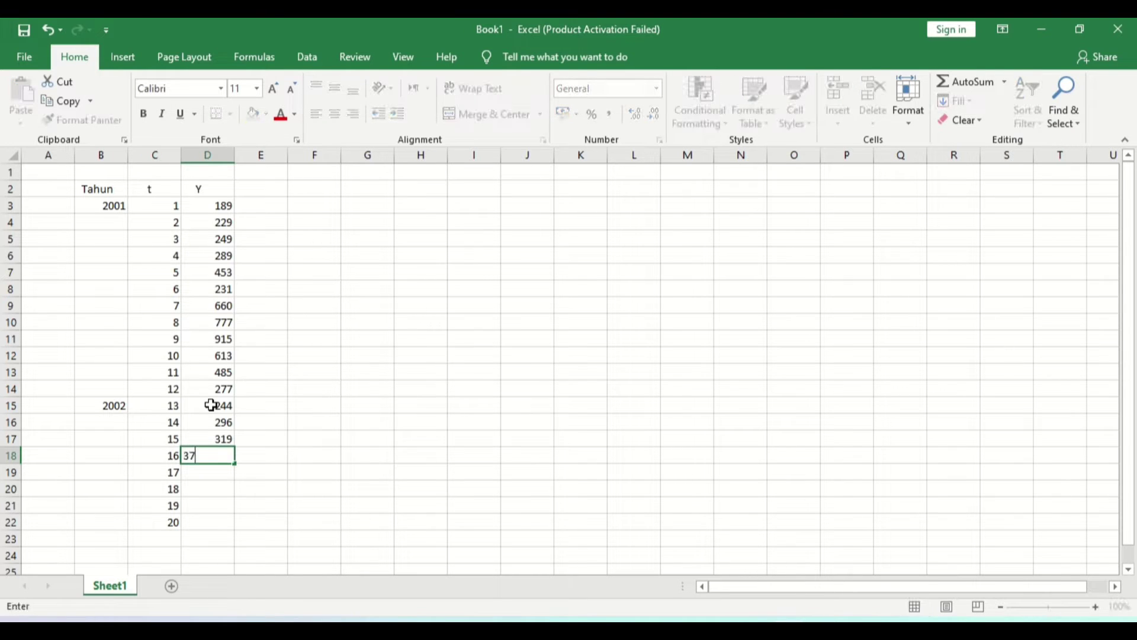
text(0)
key(Return)
text(65)
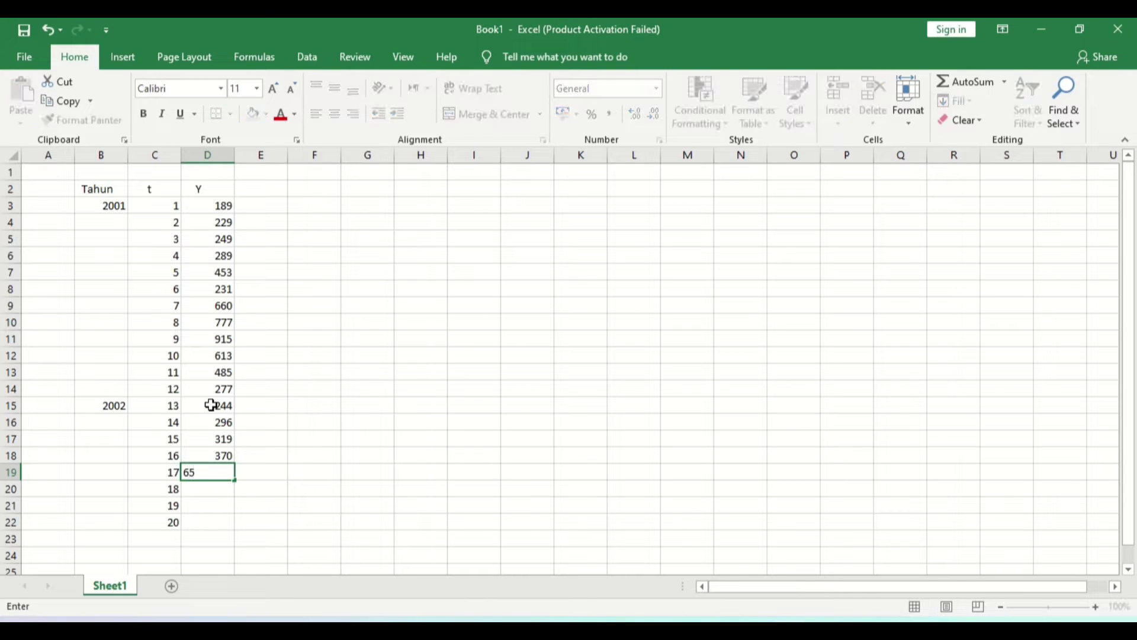
text(8)
key(Return)
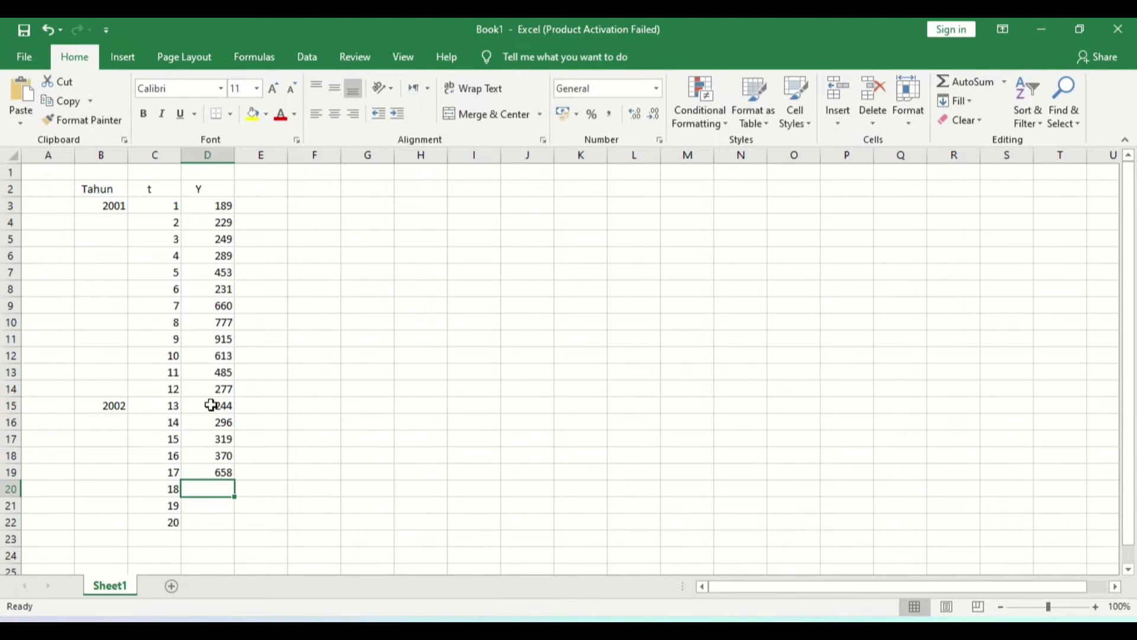
text(556)
key(Return)
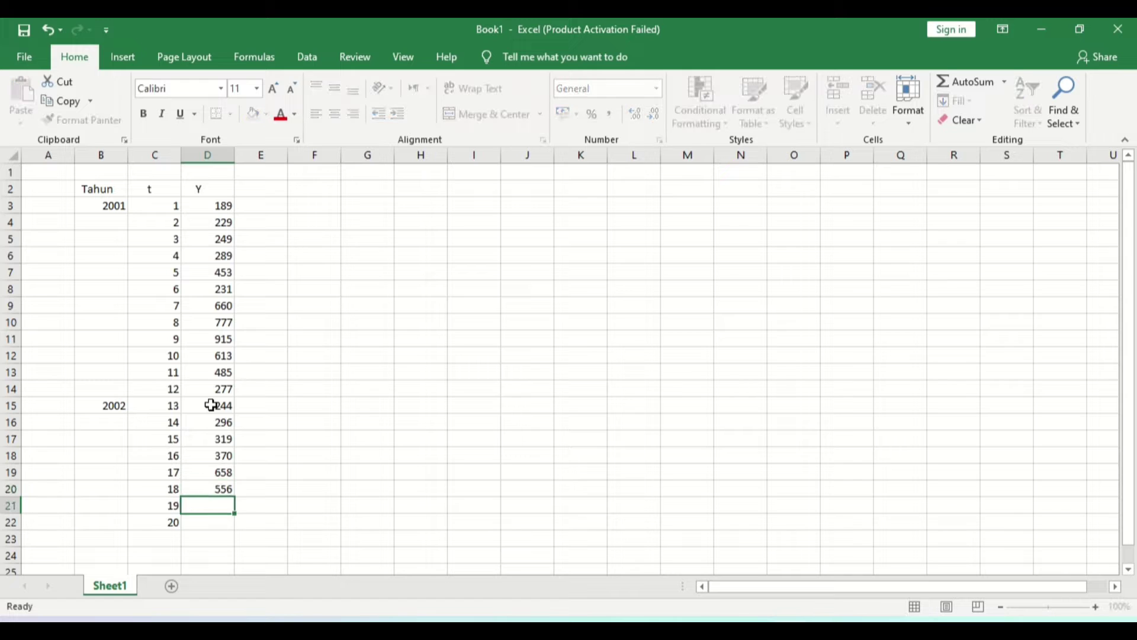
text(831)
key(Return)
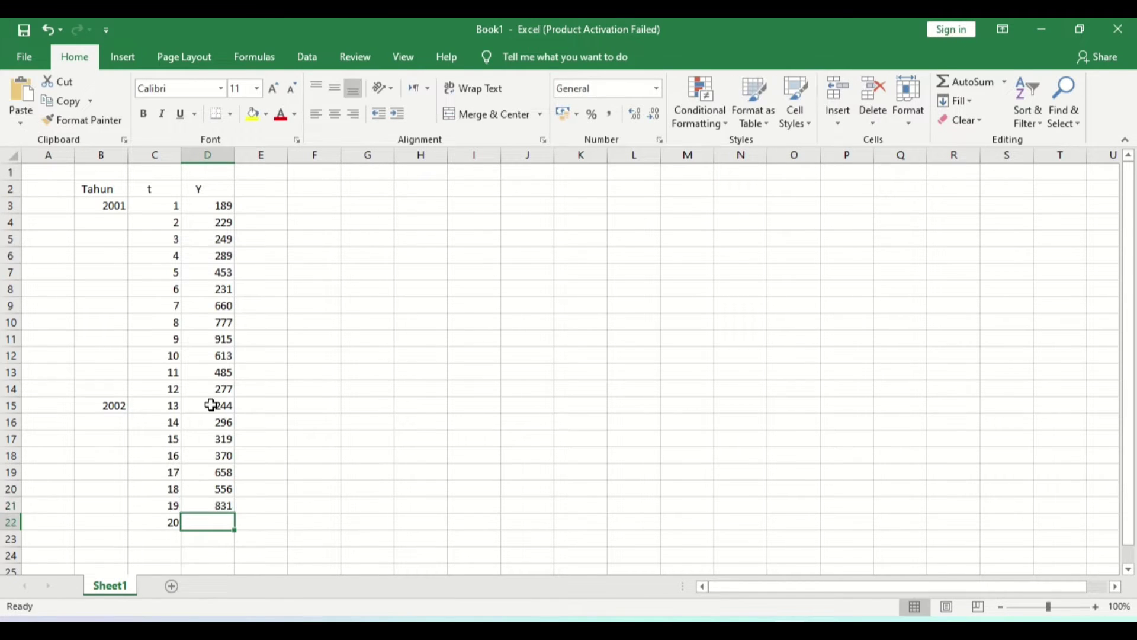
text(78)
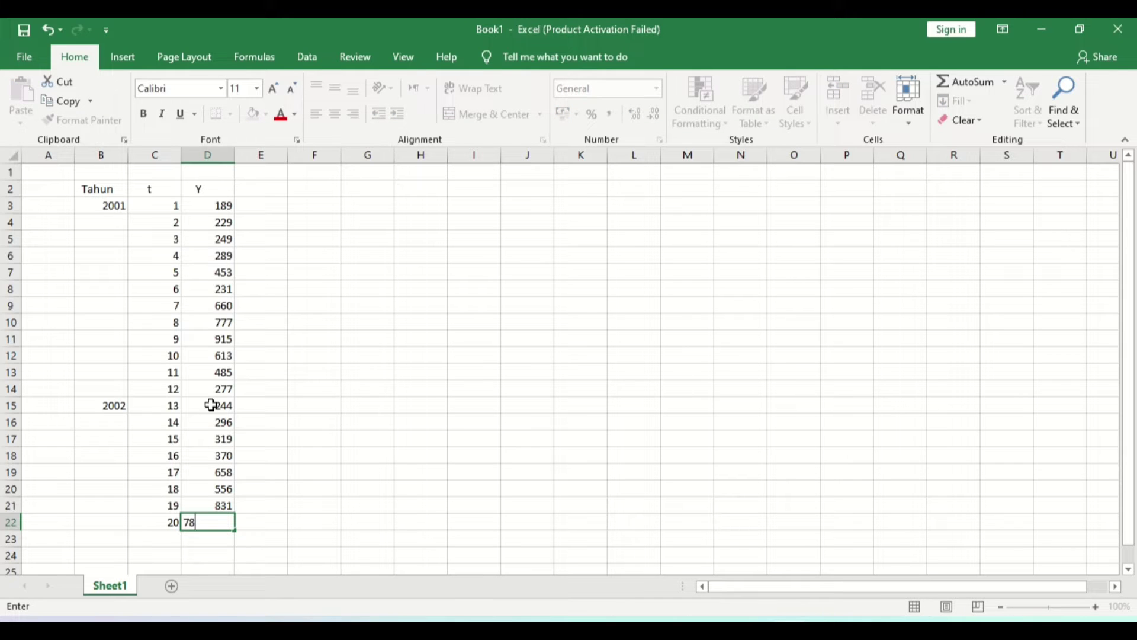
text(4)
key(Return)
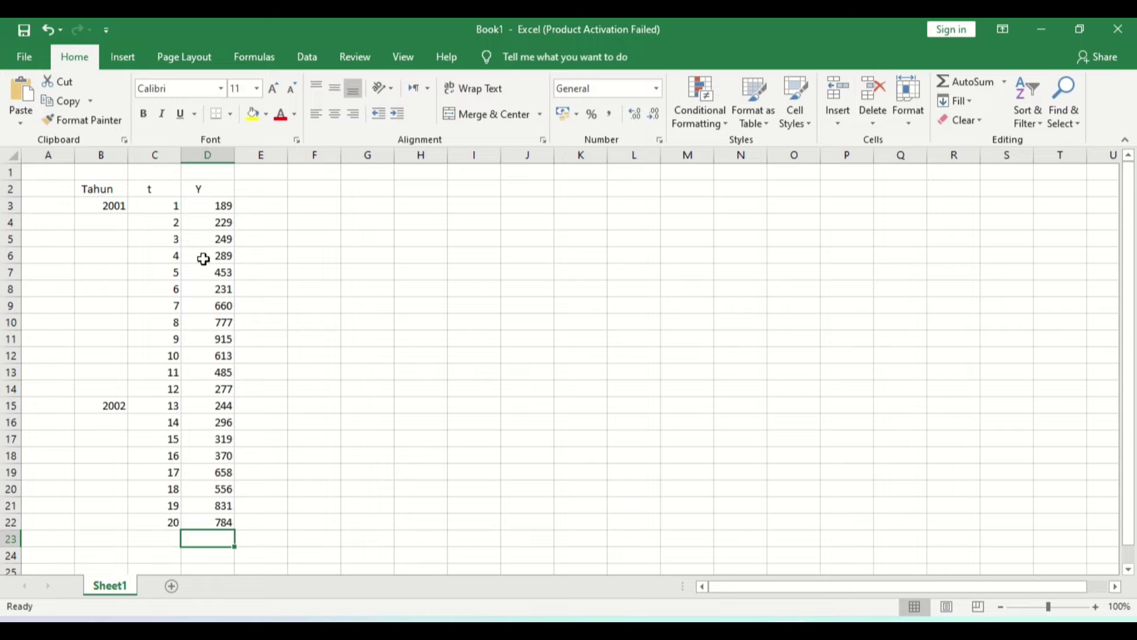
Apply All Borders to the whole data table in cells B2 to D22.
click(106, 195)
drag(171, 201, 231, 518)
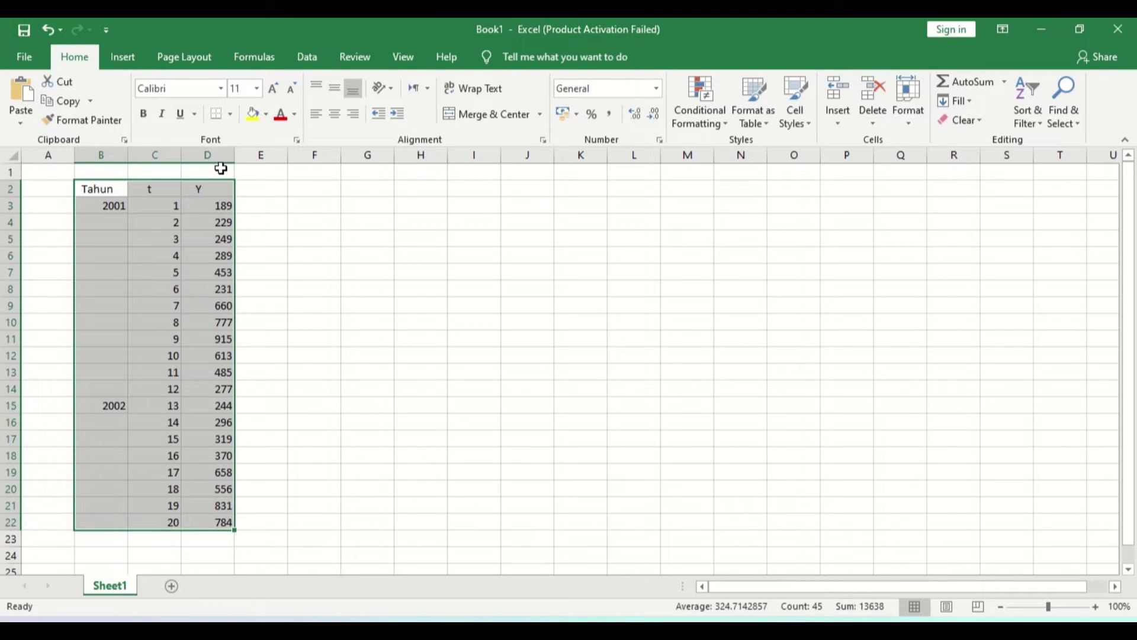
click(231, 114)
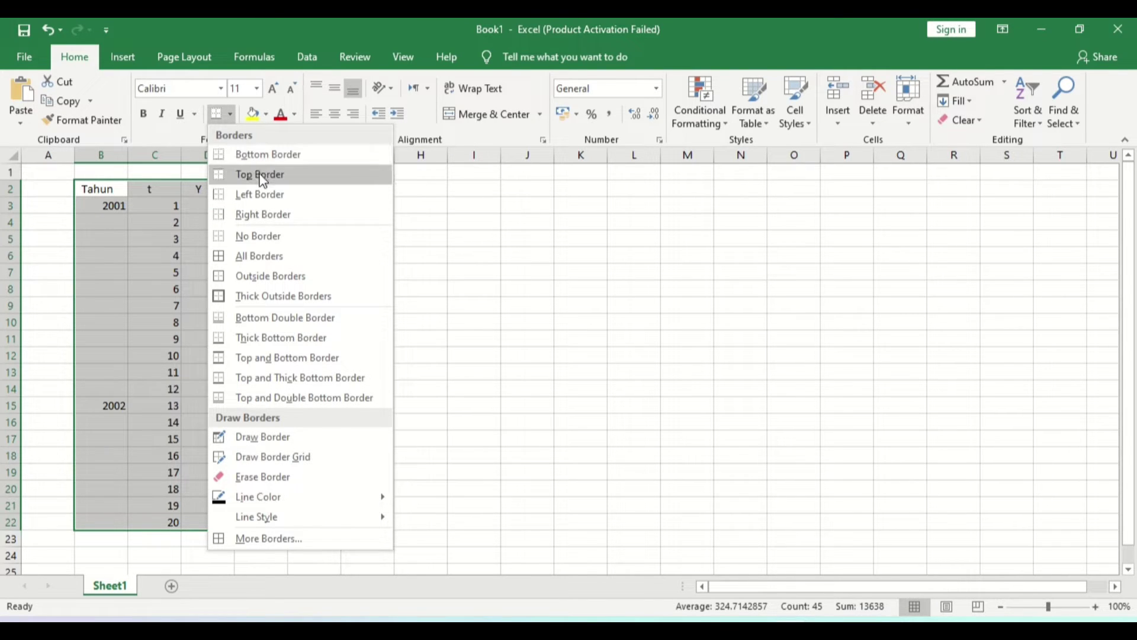
click(281, 264)
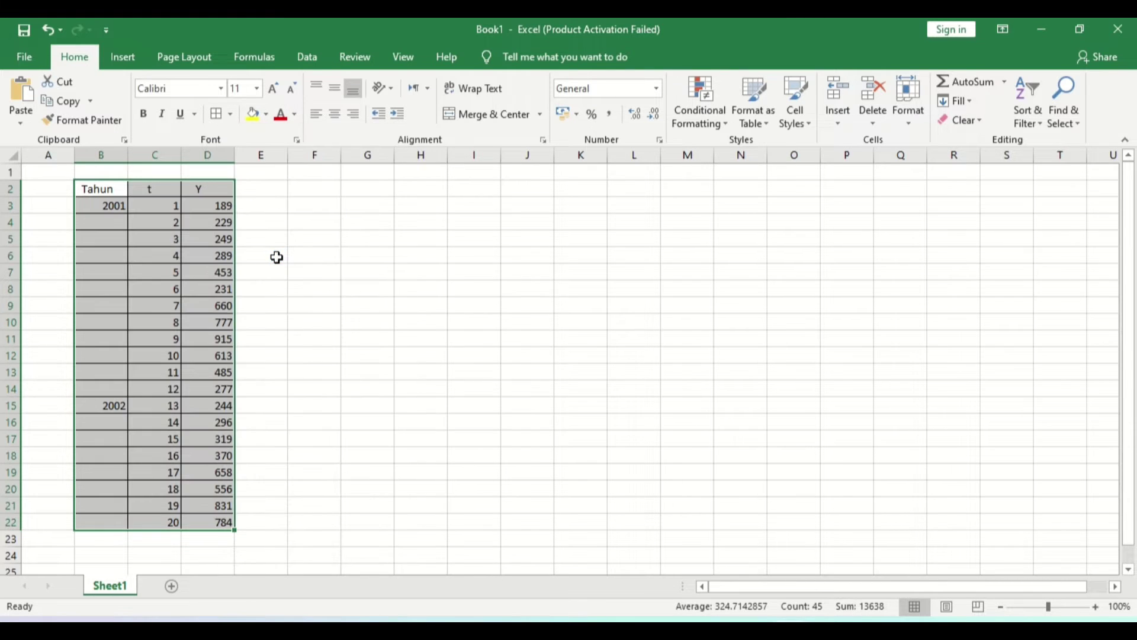
click(340, 256)
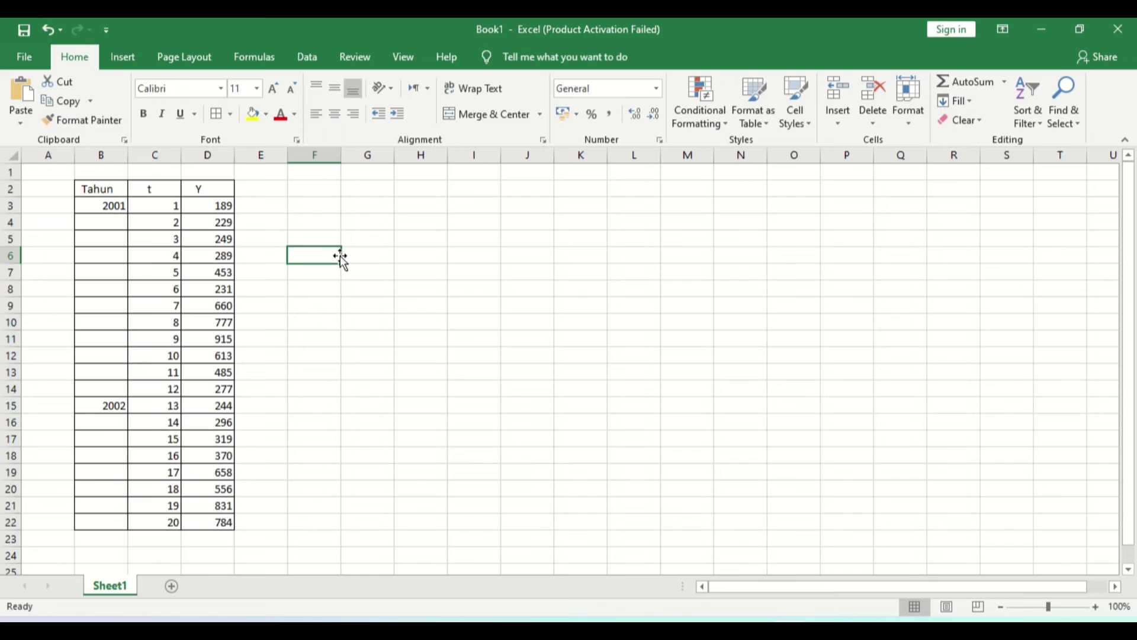
Save the workbook under the file name Timeseries as an Excel Workbook in the PERENCANAAN PEMBANGUNAN folder within Downloads.
click(38, 54)
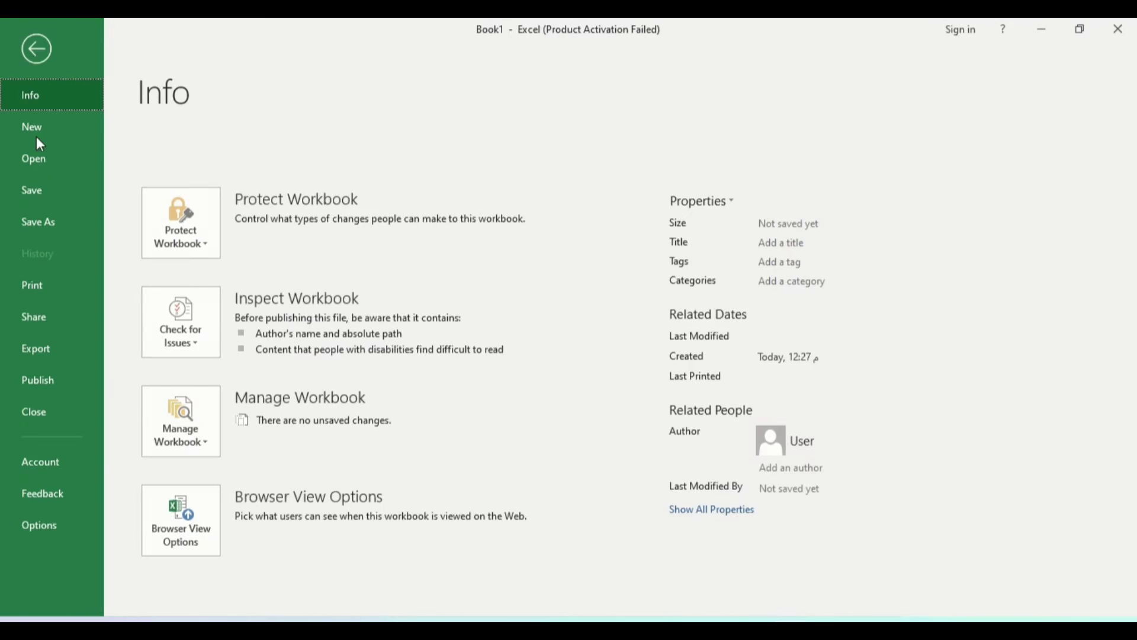
click(57, 221)
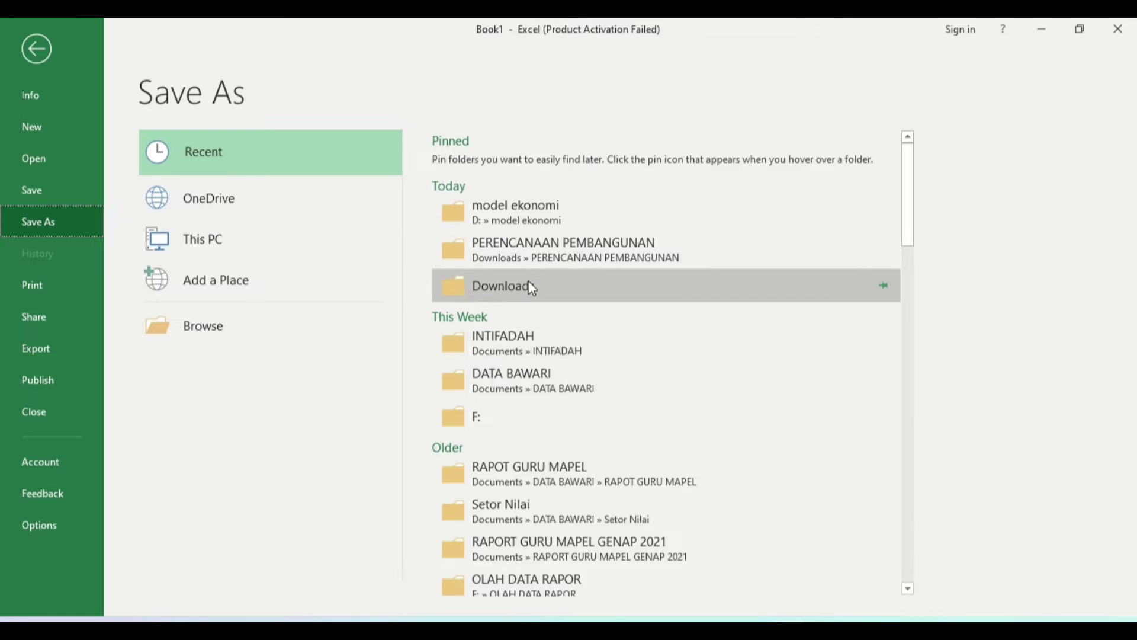
click(557, 253)
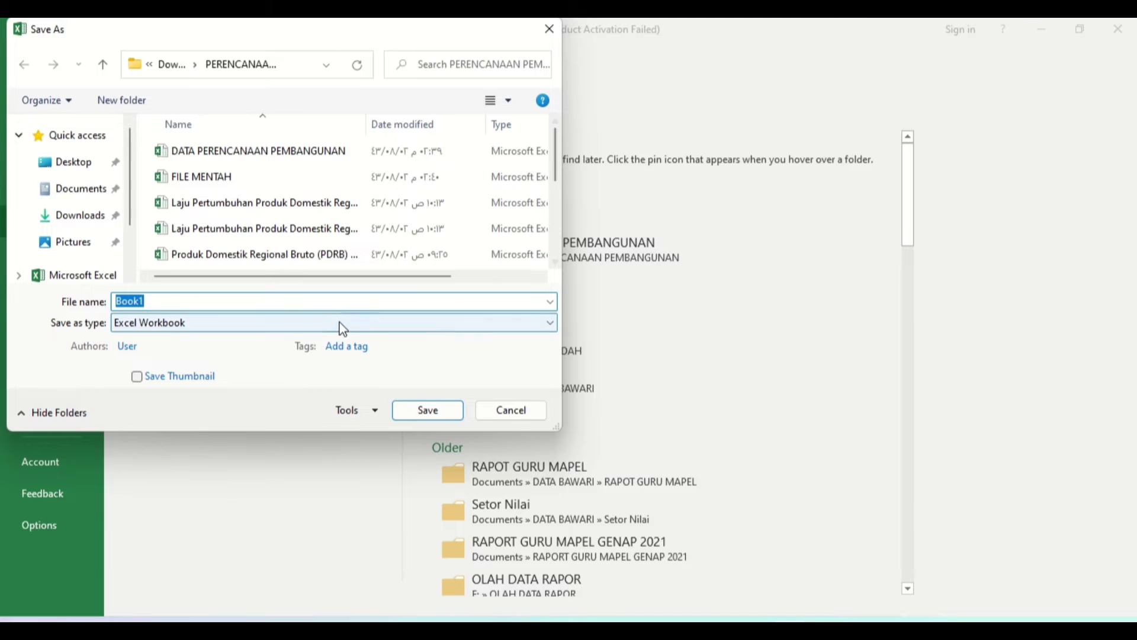
key(BackSpace)
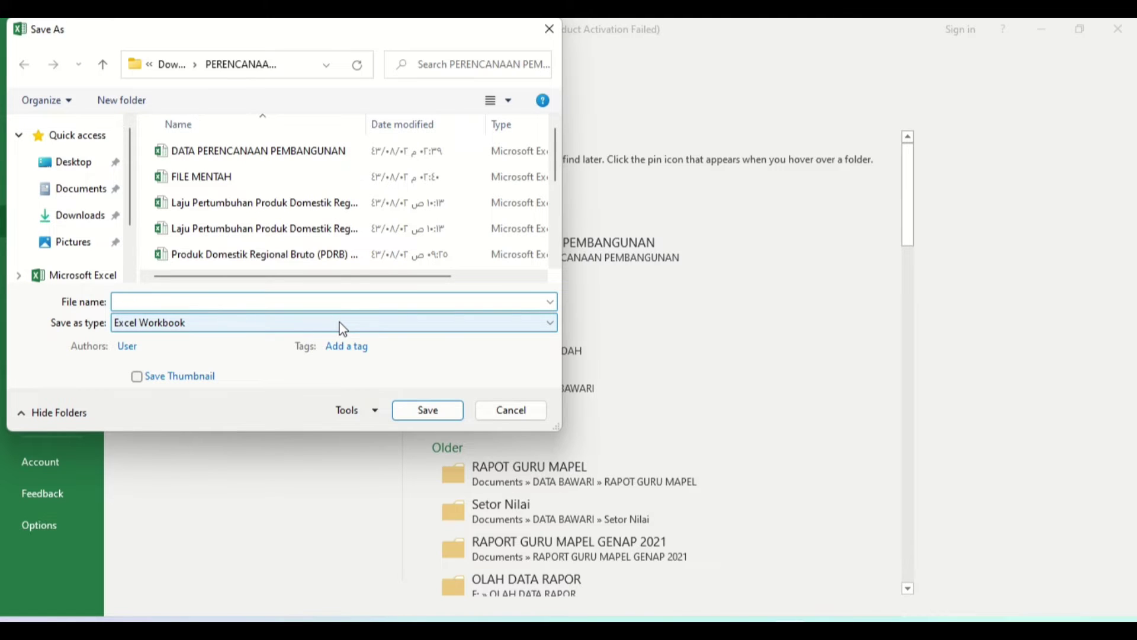
key(Caps_Lock)
key(Caps_Lock)
text(D)
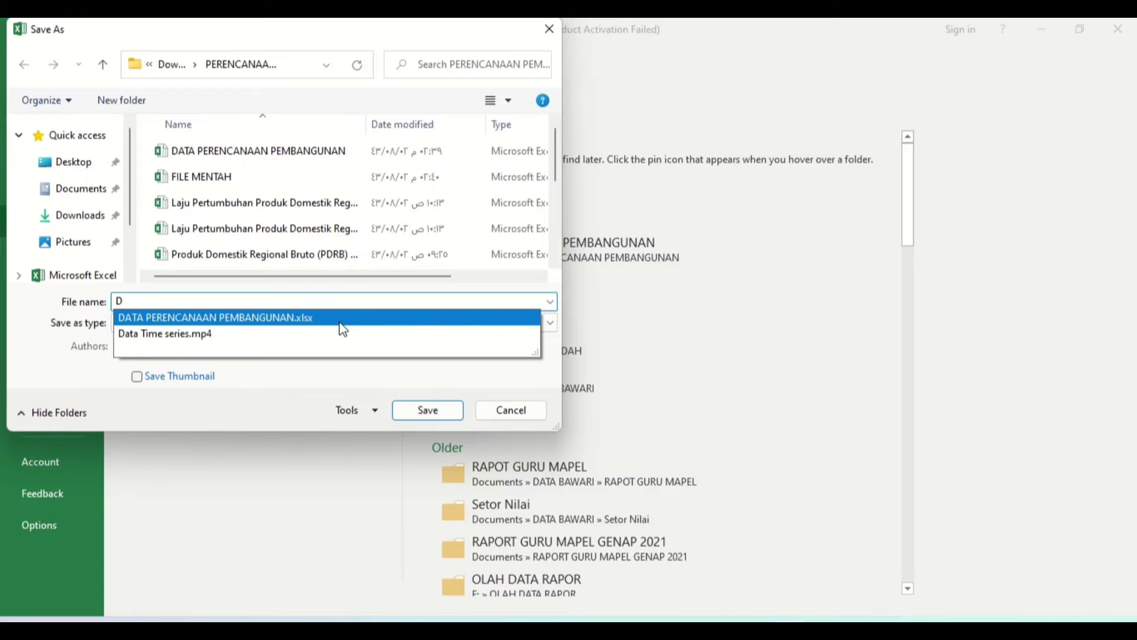
key(Caps_Lock)
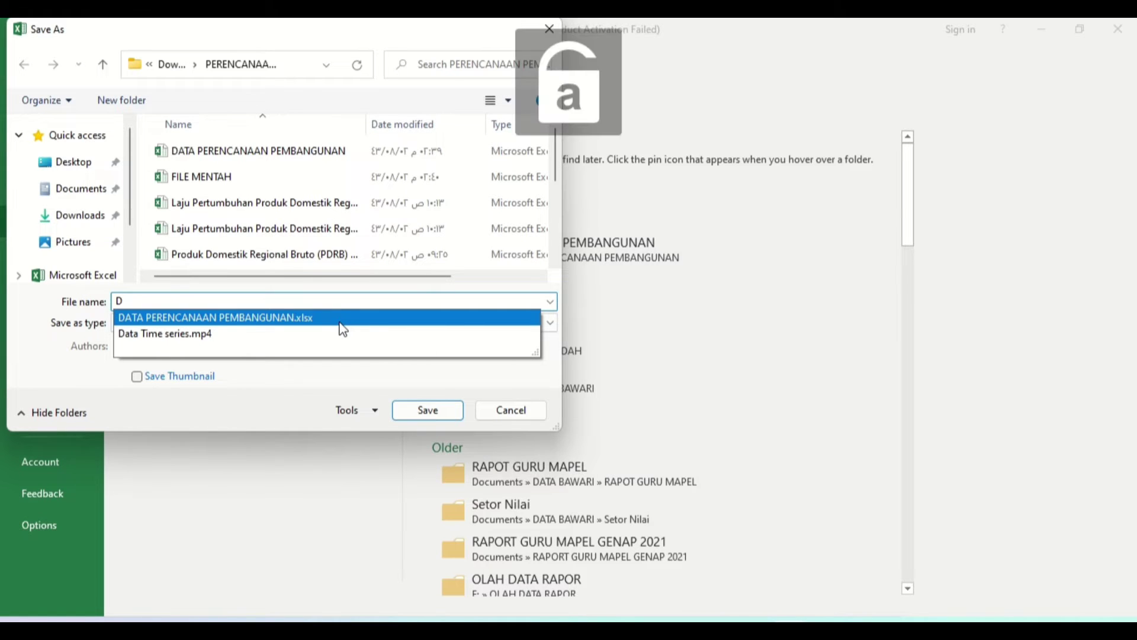
key(BackSpace)
key(Caps_Lock)
text(T)
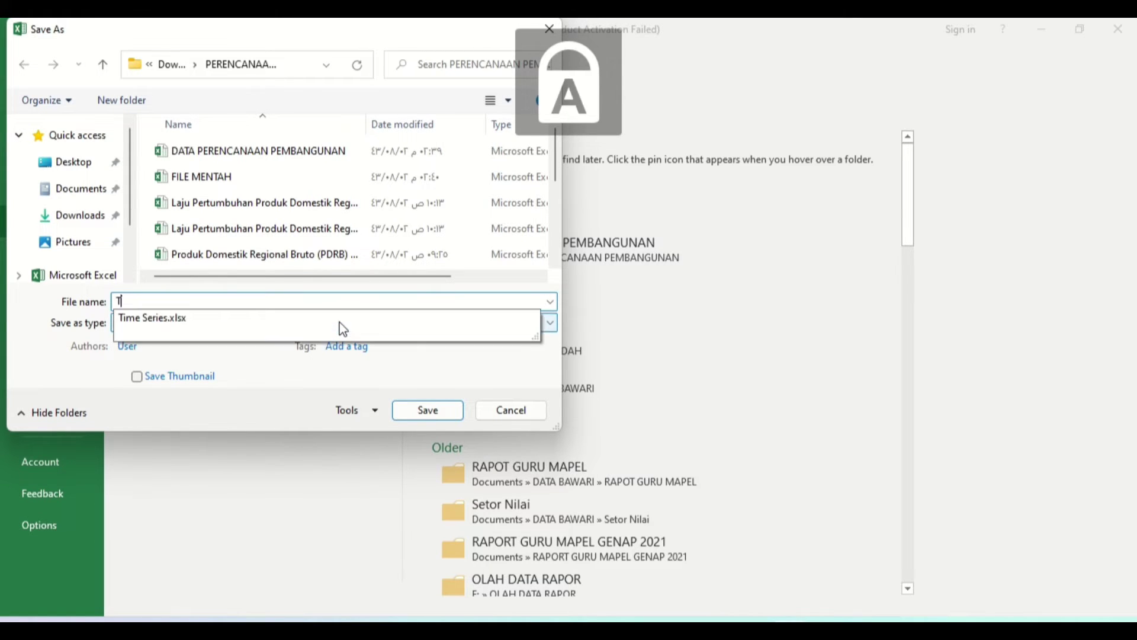
key(Caps_Lock)
text(im)
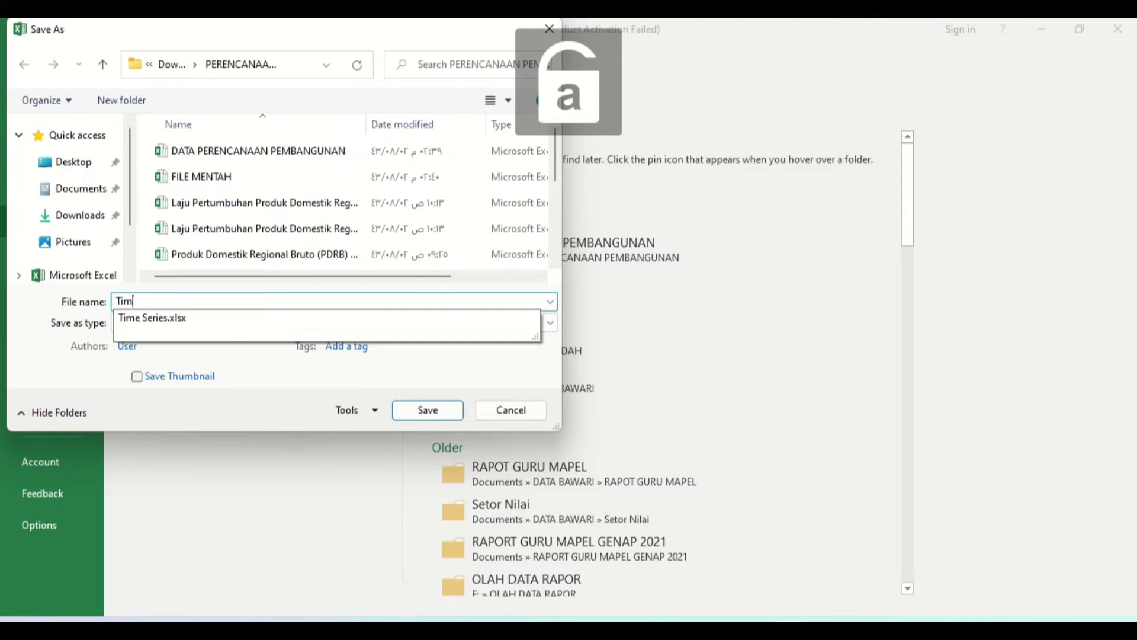
text(eseries)
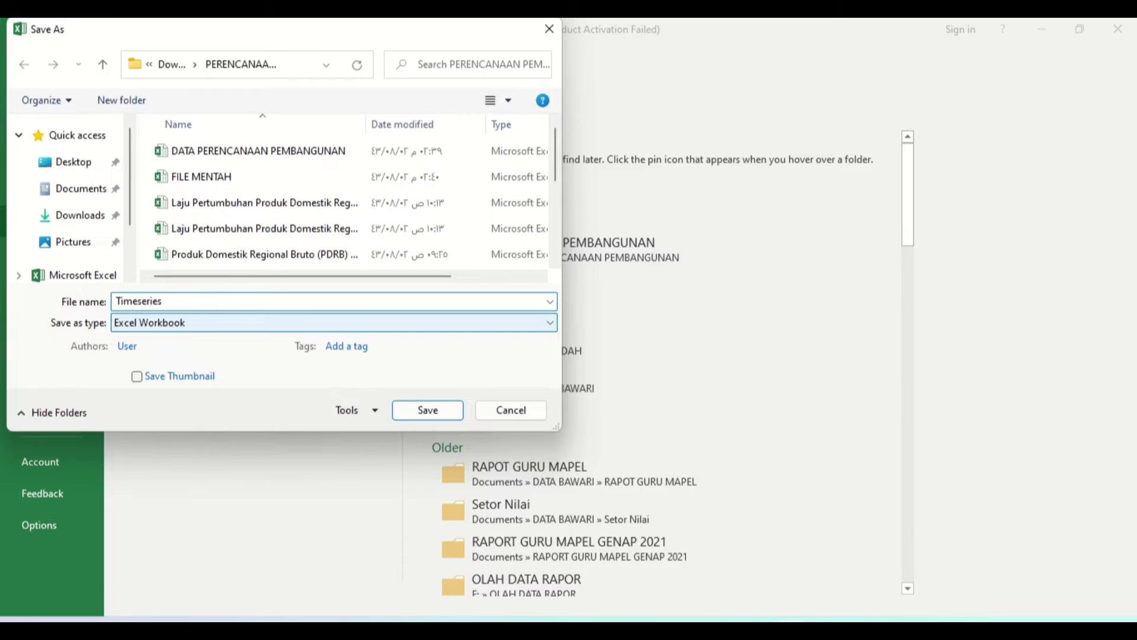
click(435, 411)
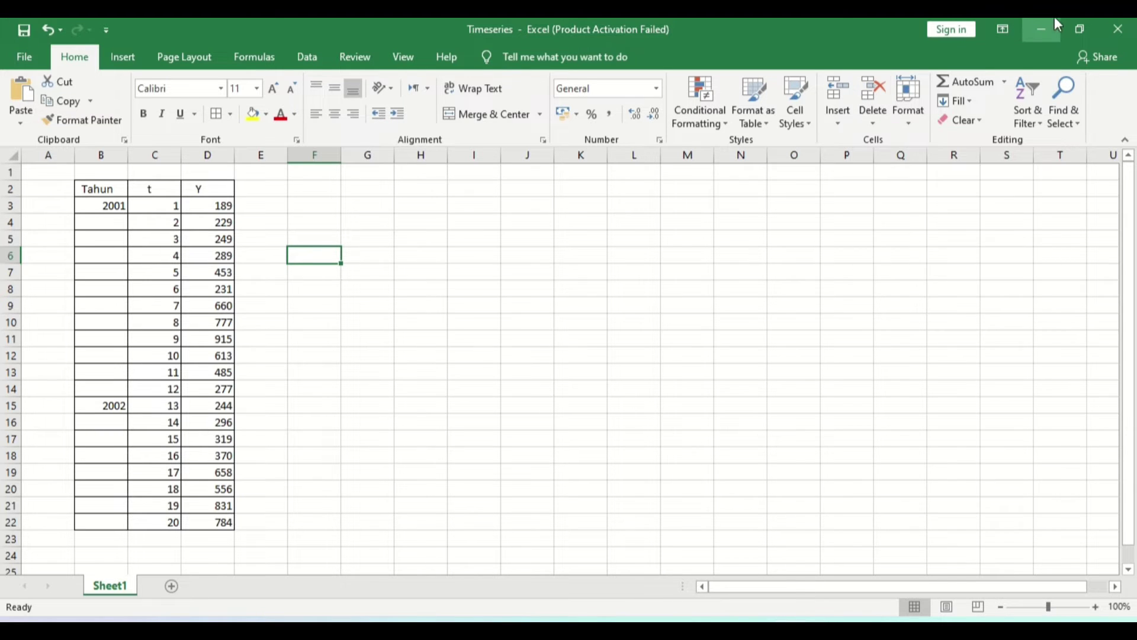
Switch from Excel to gretl, maximize its window, and bring up the dialog for opening a user data file.
click(1044, 30)
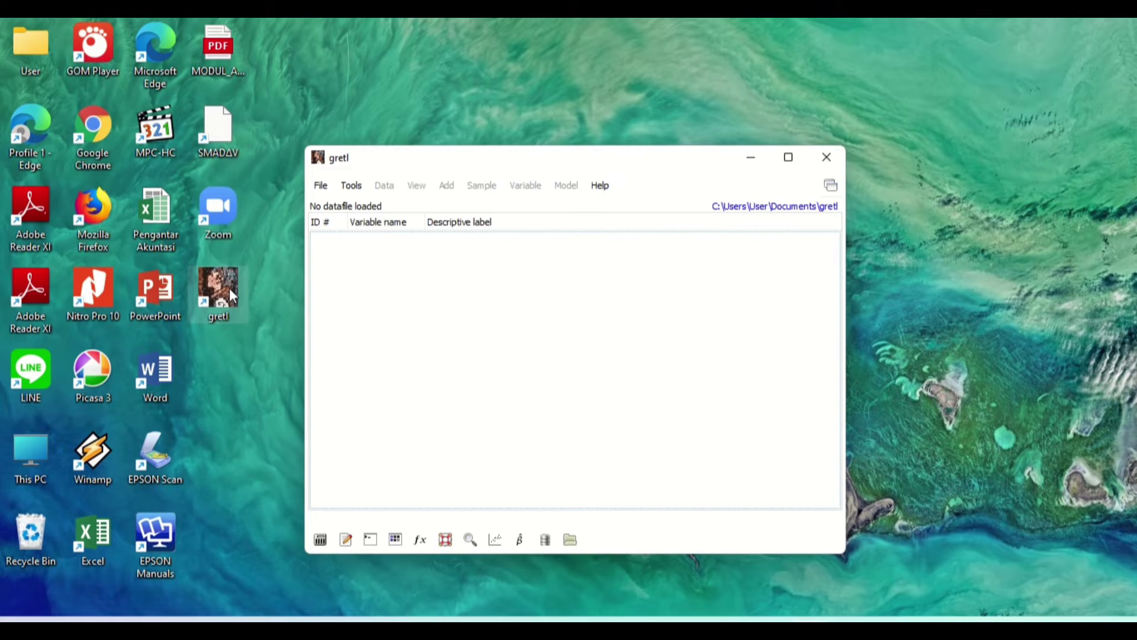
click(793, 157)
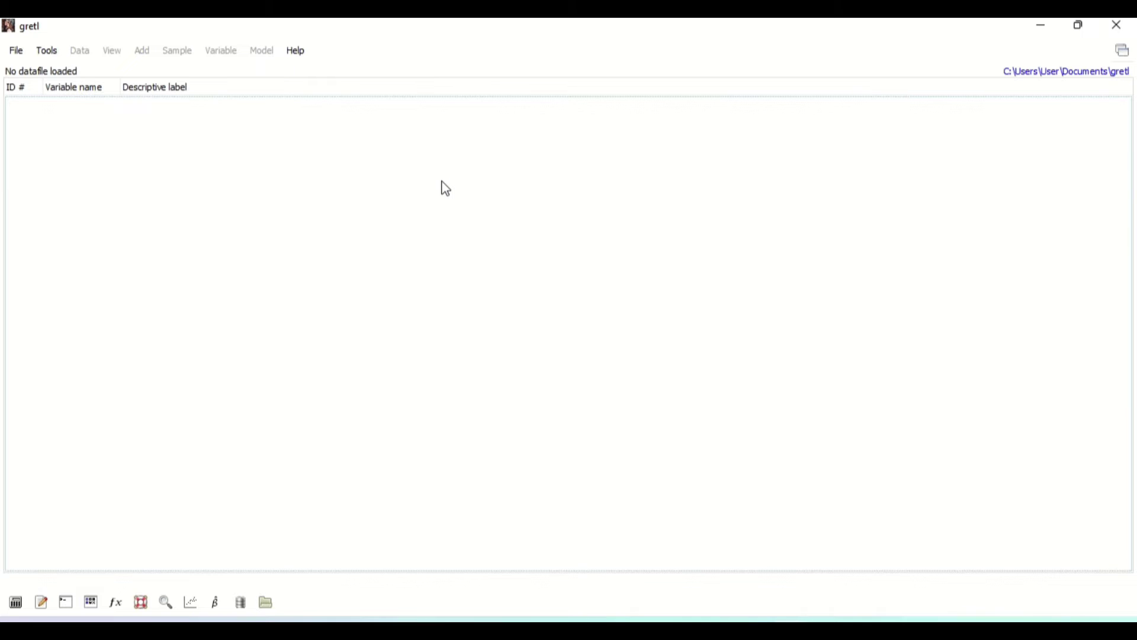
click(22, 57)
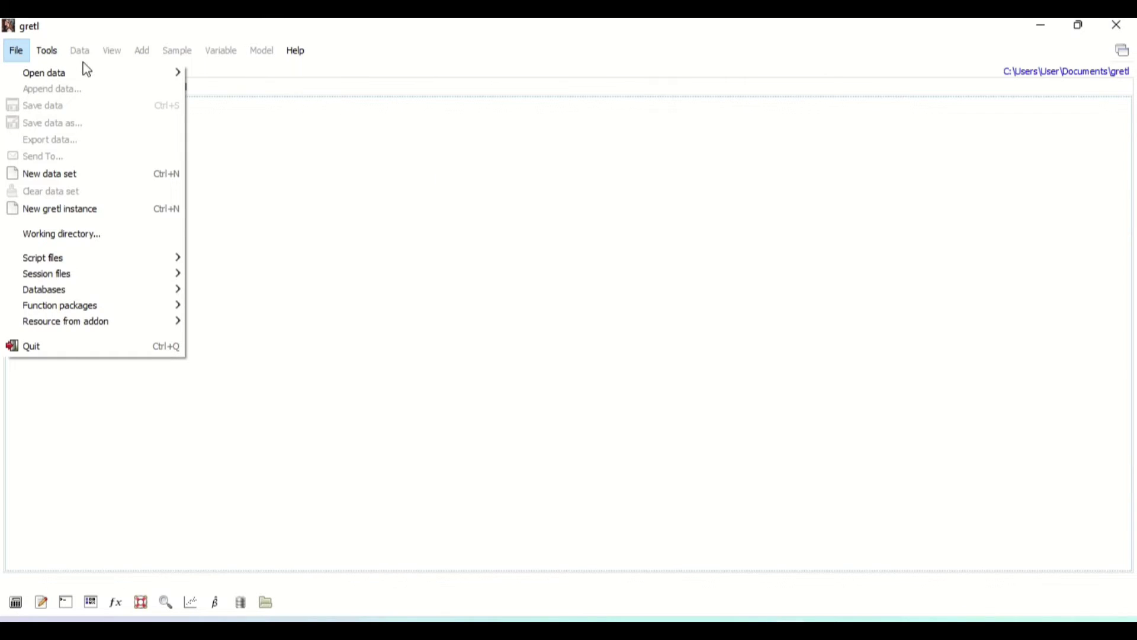
mouse_move(102, 75)
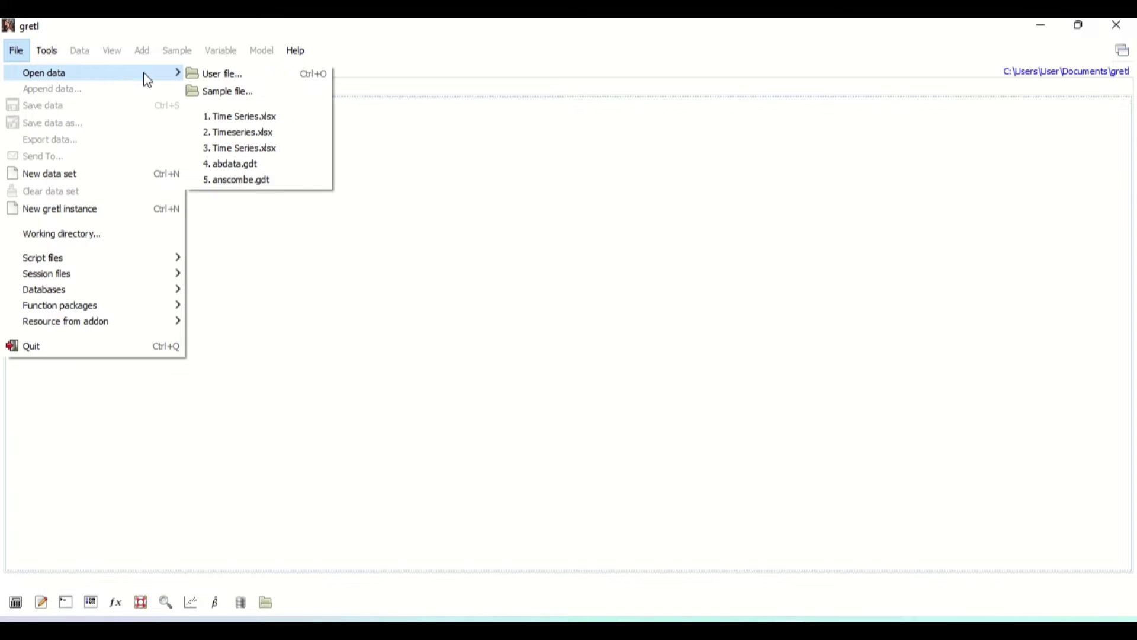
click(218, 84)
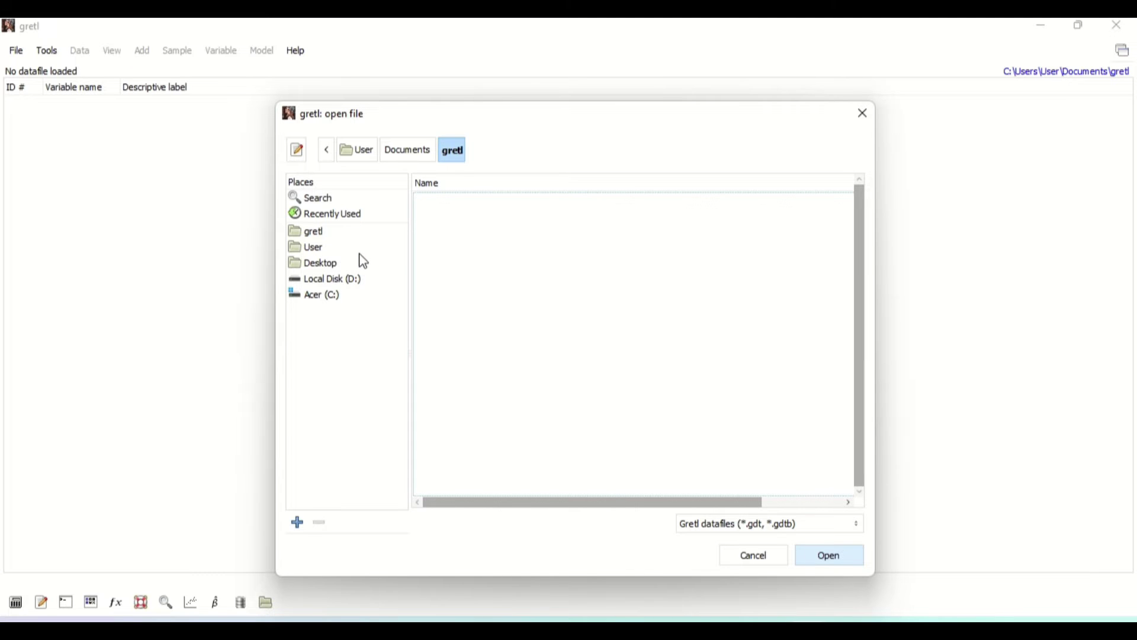
Browse to the PERENCANAAN PEMBANGUNAN folder inside the User folder's Downloads.
click(360, 281)
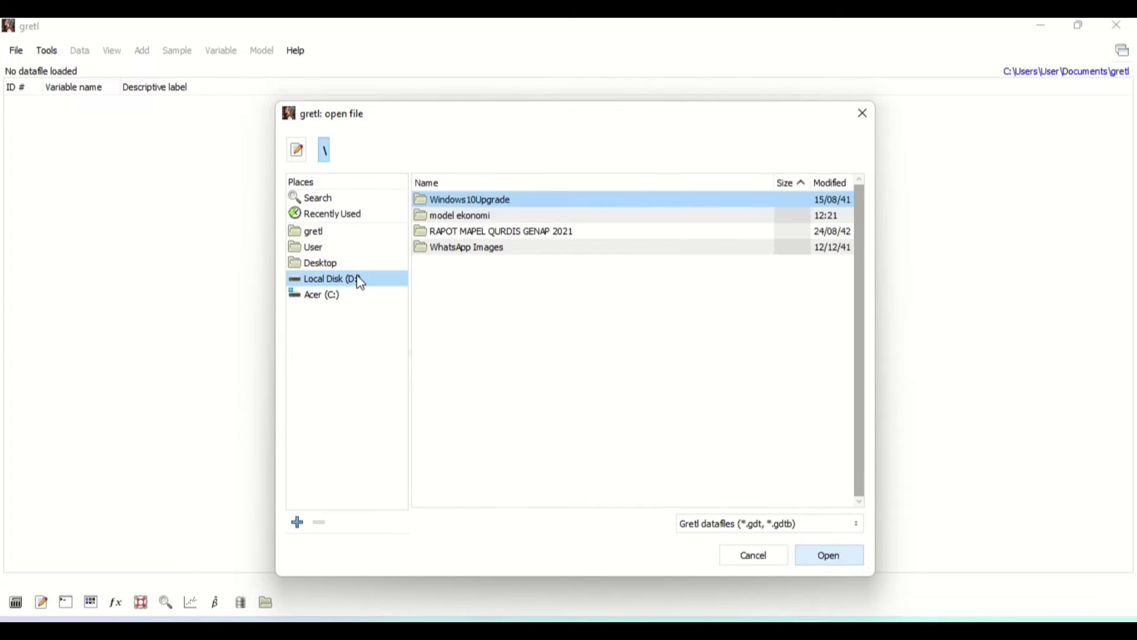
click(314, 248)
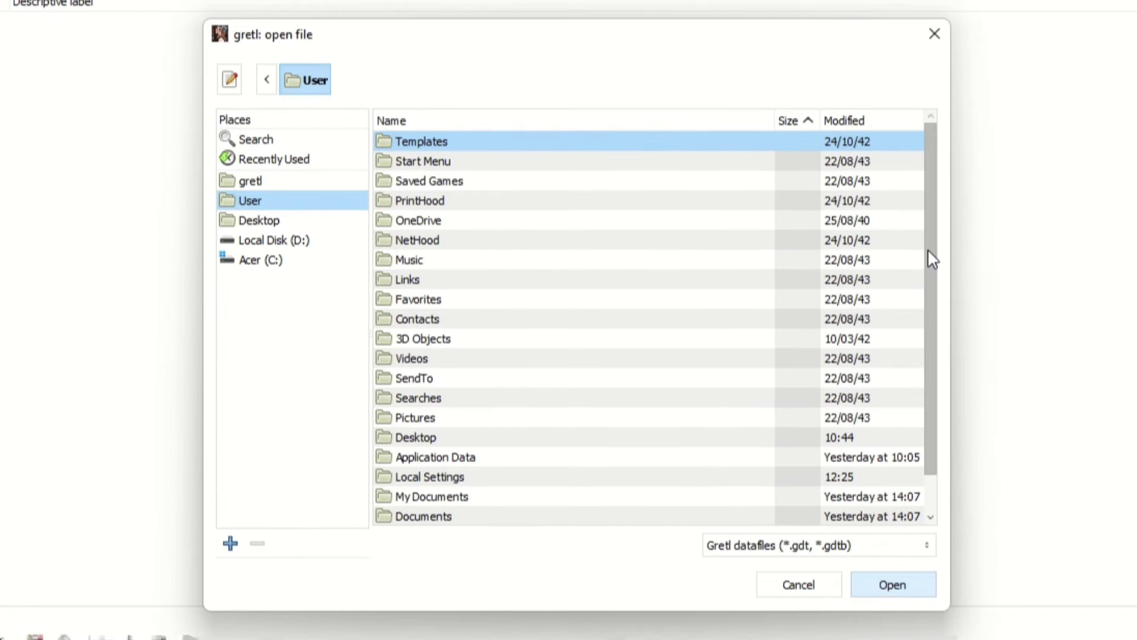
drag(856, 287, 852, 368)
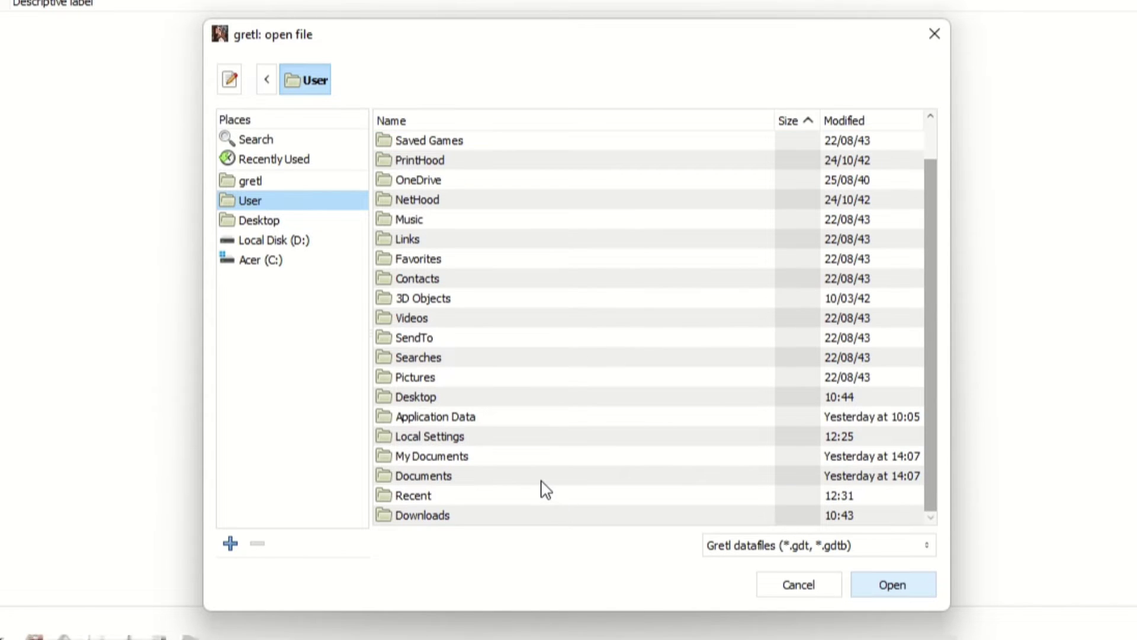
double_click(525, 519)
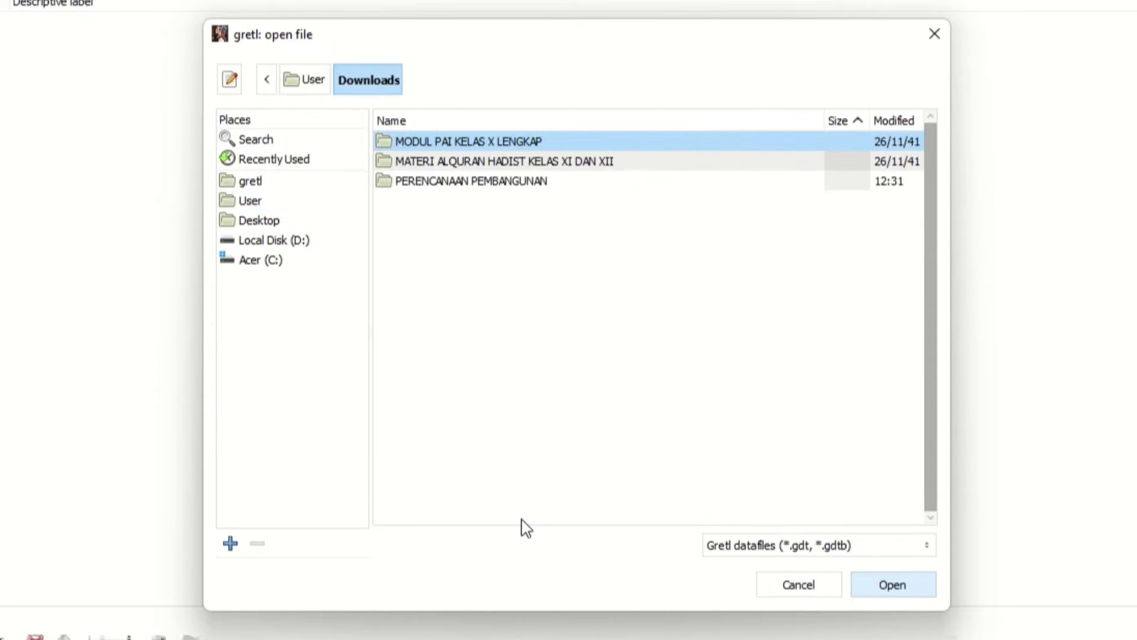
double_click(499, 186)
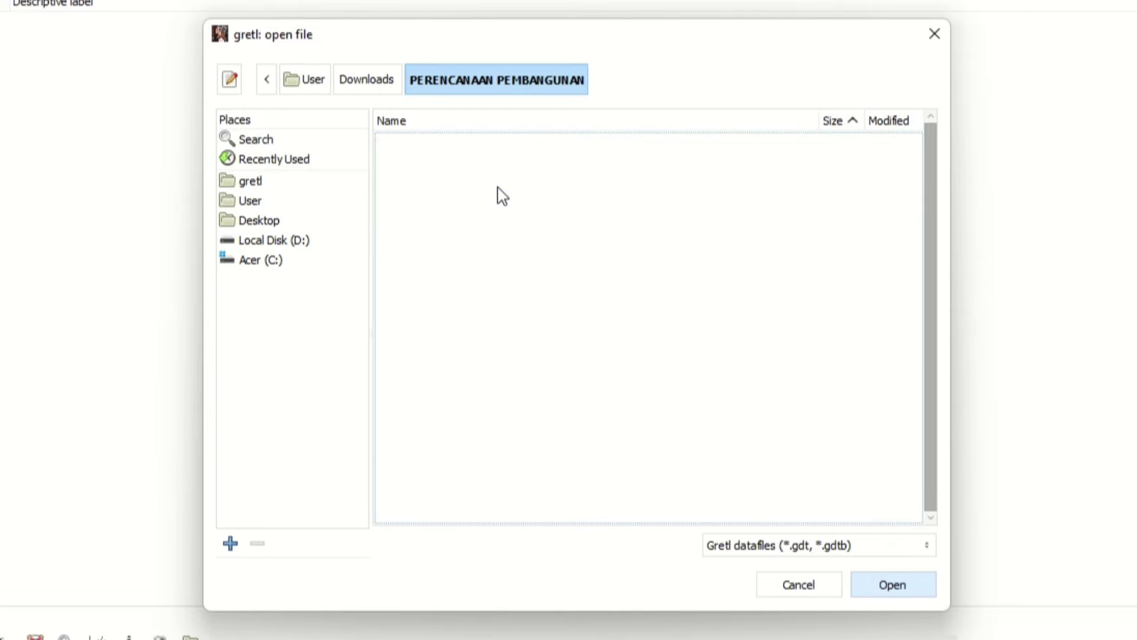
Filter the file list to Excel files (*.xlsx) and open Timeseries.xlsx for import.
click(885, 546)
mouse_move(829, 639)
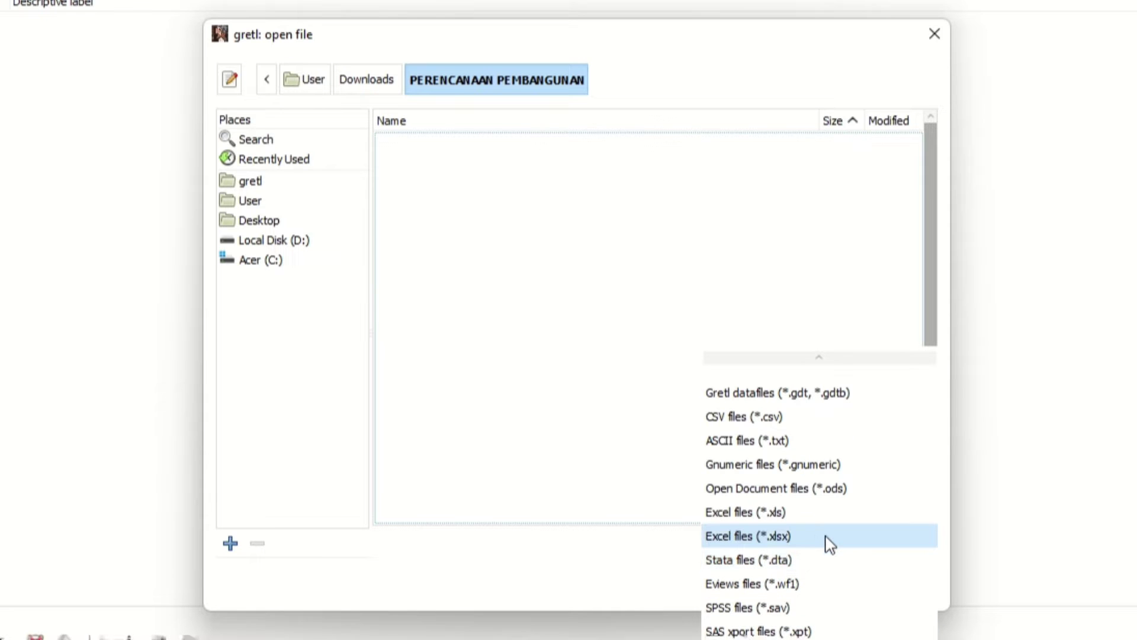
click(829, 538)
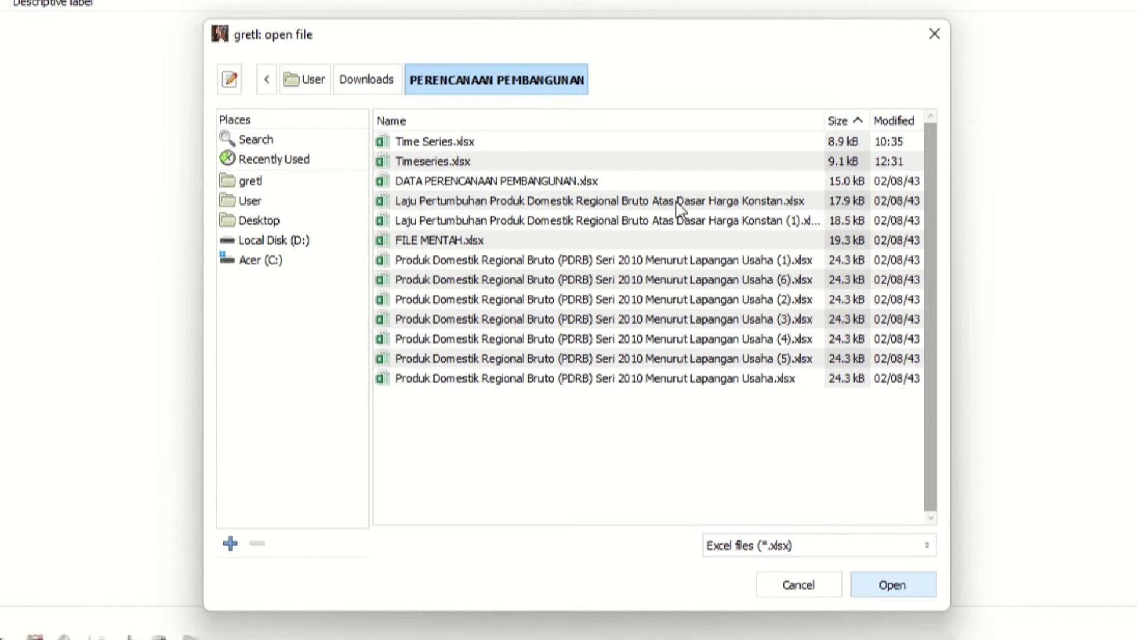
click(636, 166)
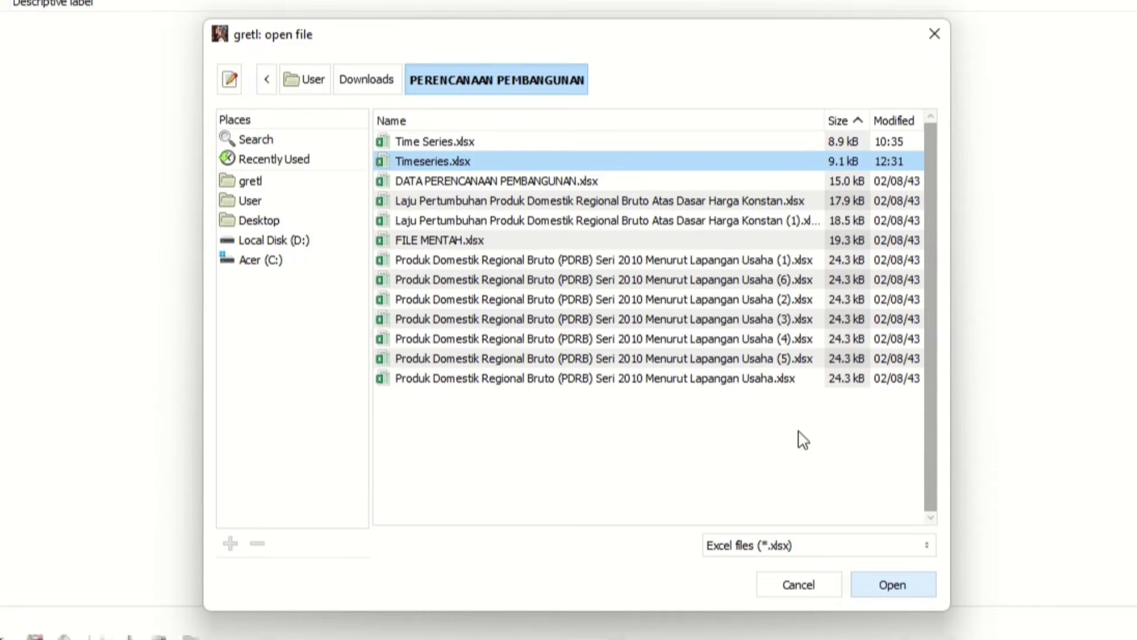
click(887, 587)
click(889, 589)
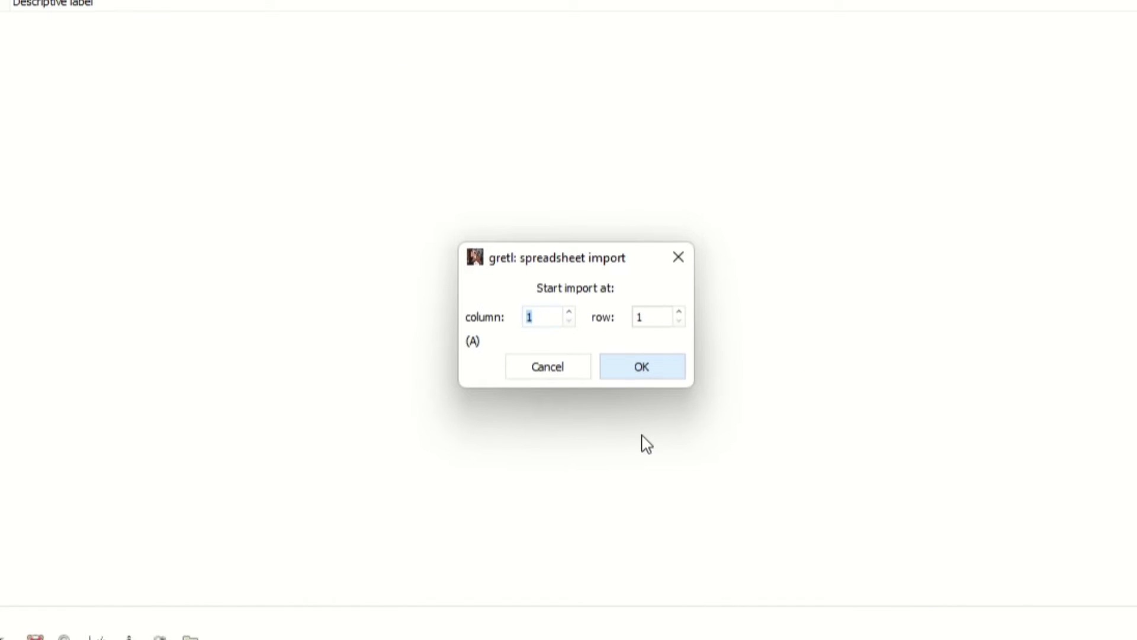
Import the spreadsheet starting at column 2 and row 2.
text(2)
click(655, 312)
key(BackSpace)
text(2)
click(653, 370)
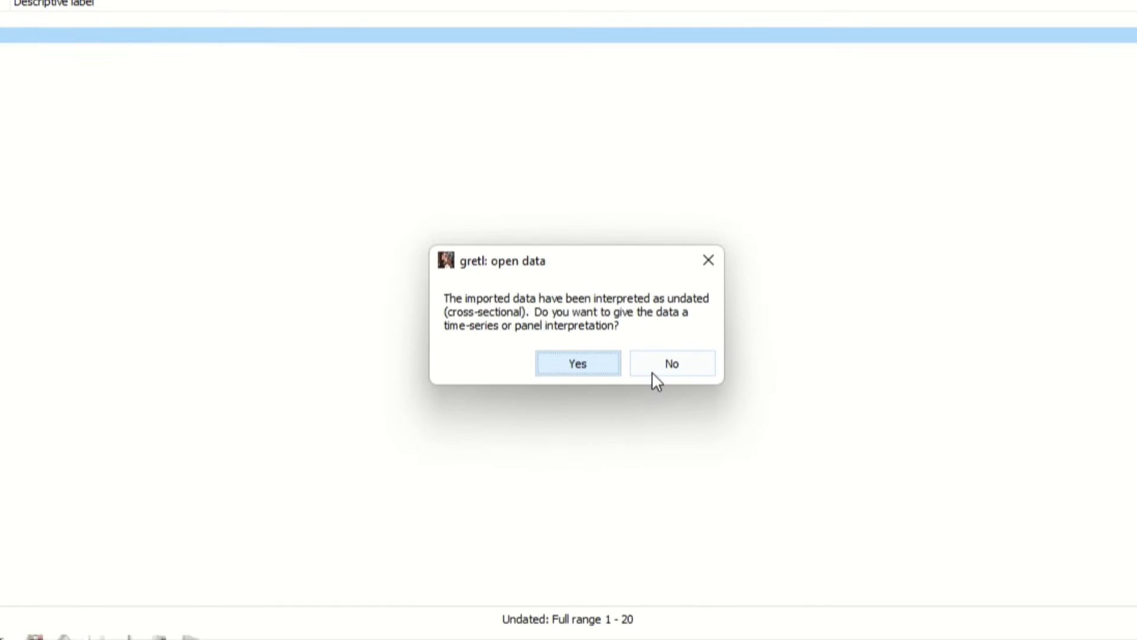
Give the imported data a time series interpretation with a monthly frequency.
click(603, 371)
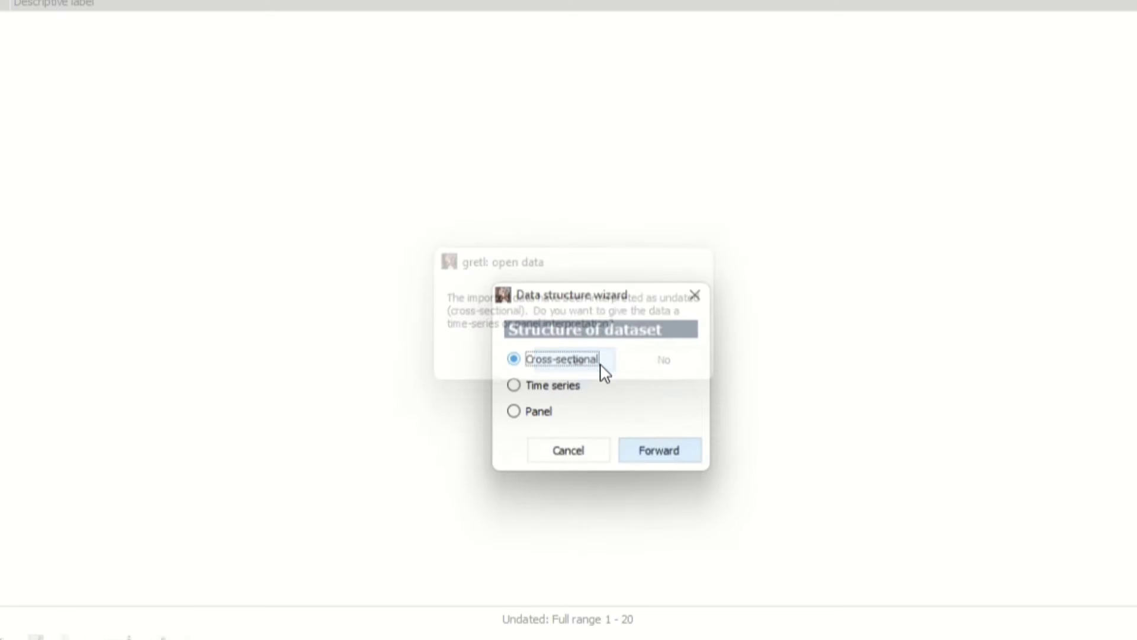
click(516, 390)
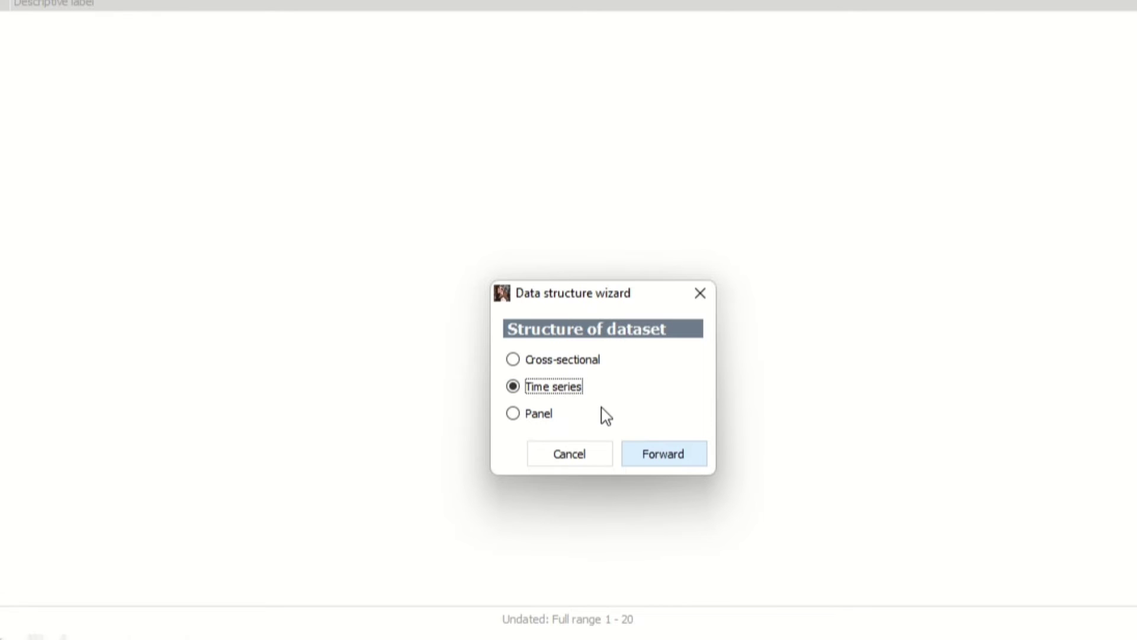
key(Return)
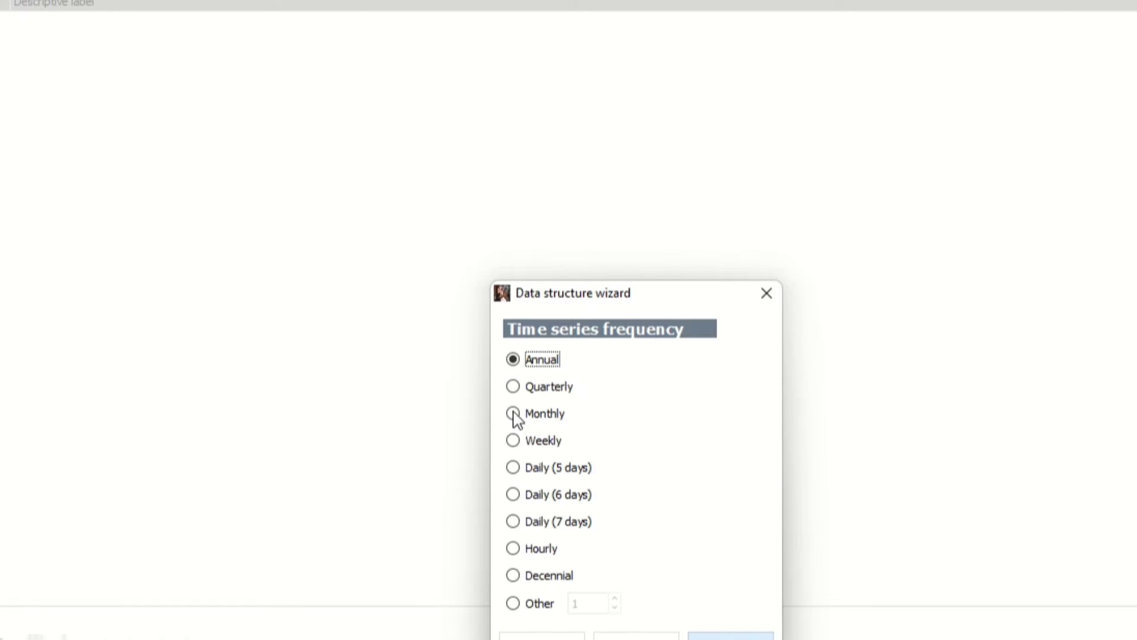
click(519, 414)
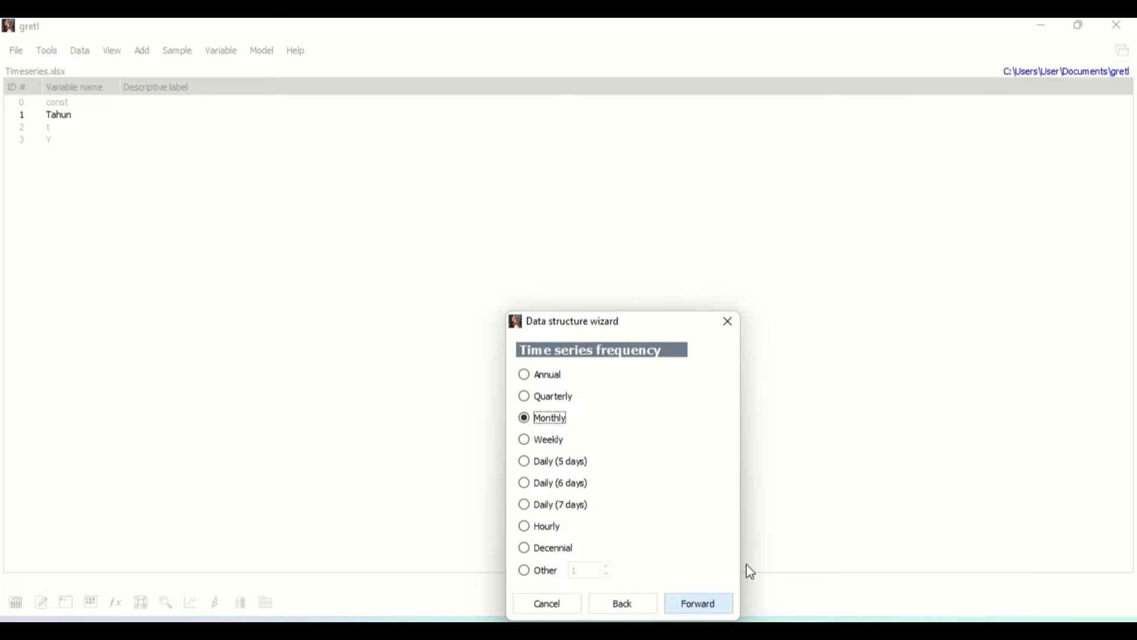
key(Return)
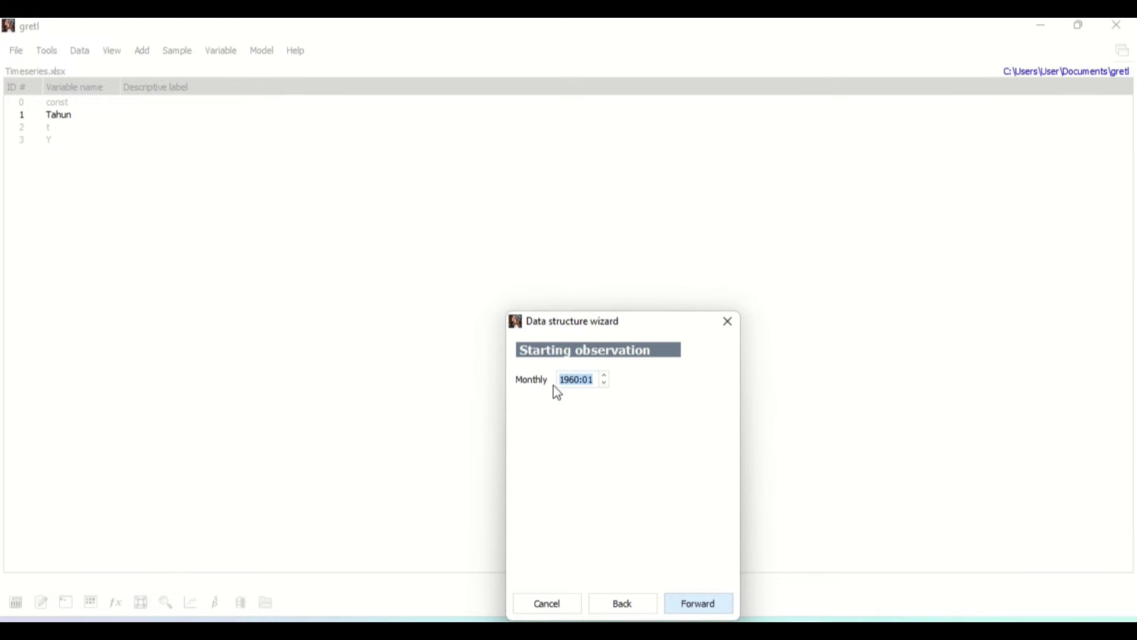
Set the starting observation to 2001:01 and complete the data structure wizard.
click(580, 382)
key(BackSpace)
key(BackSpace)
key(BackSpace)
key(BackSpace)
text(2001)
click(699, 601)
click(699, 601)
click(698, 601)
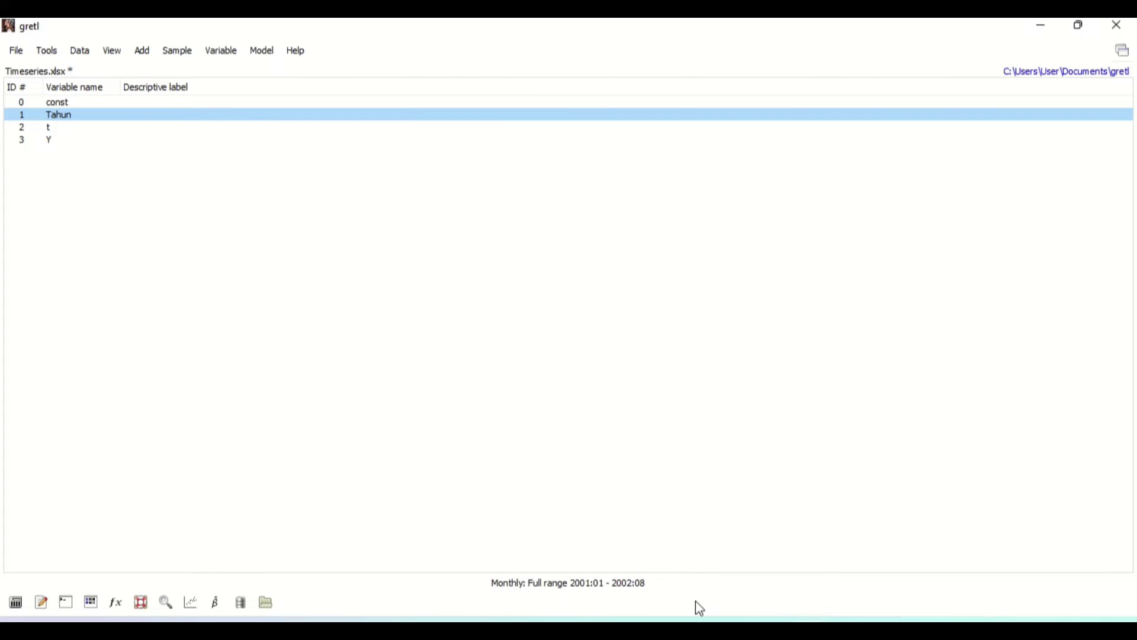
Display the values of the Tahun variable, then delete Tahun from the dataset.
double_click(495, 119)
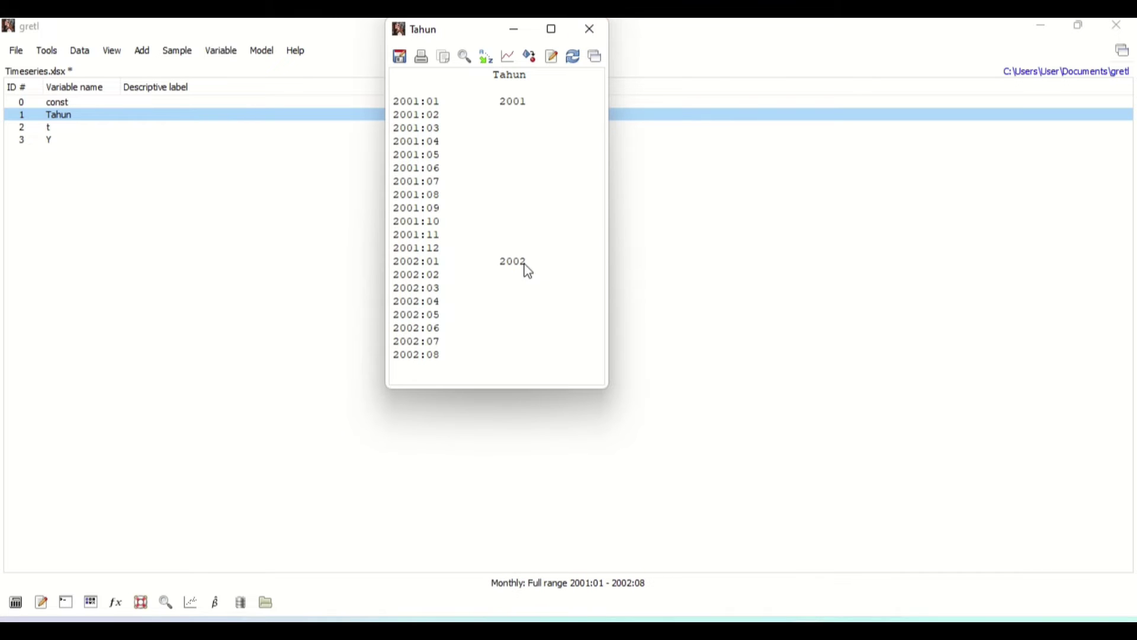
click(599, 41)
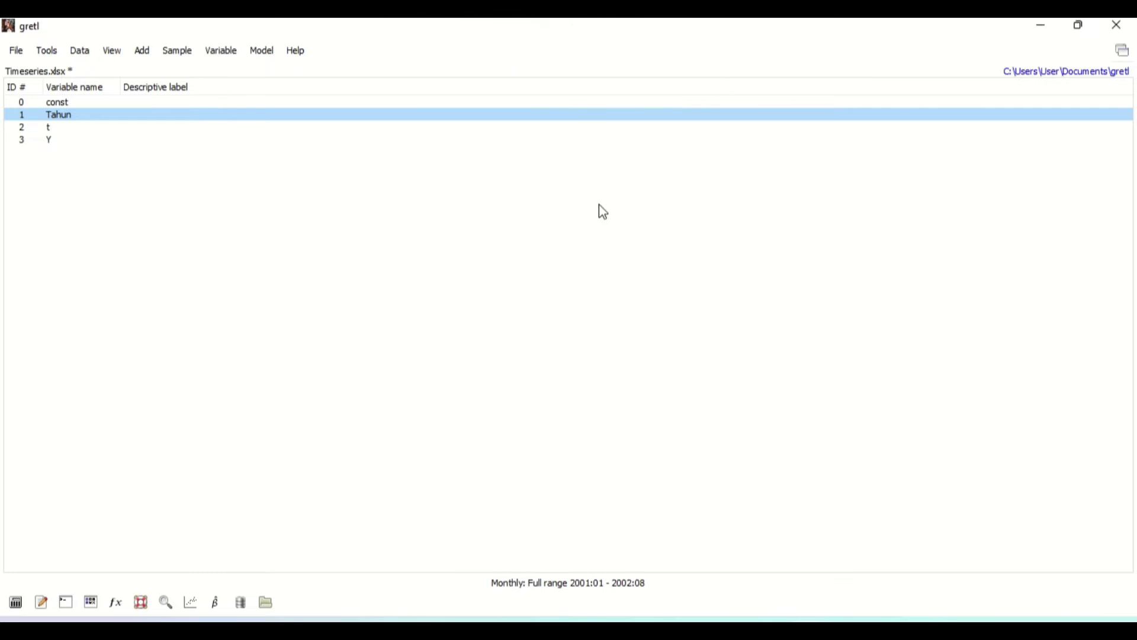
right_click(210, 120)
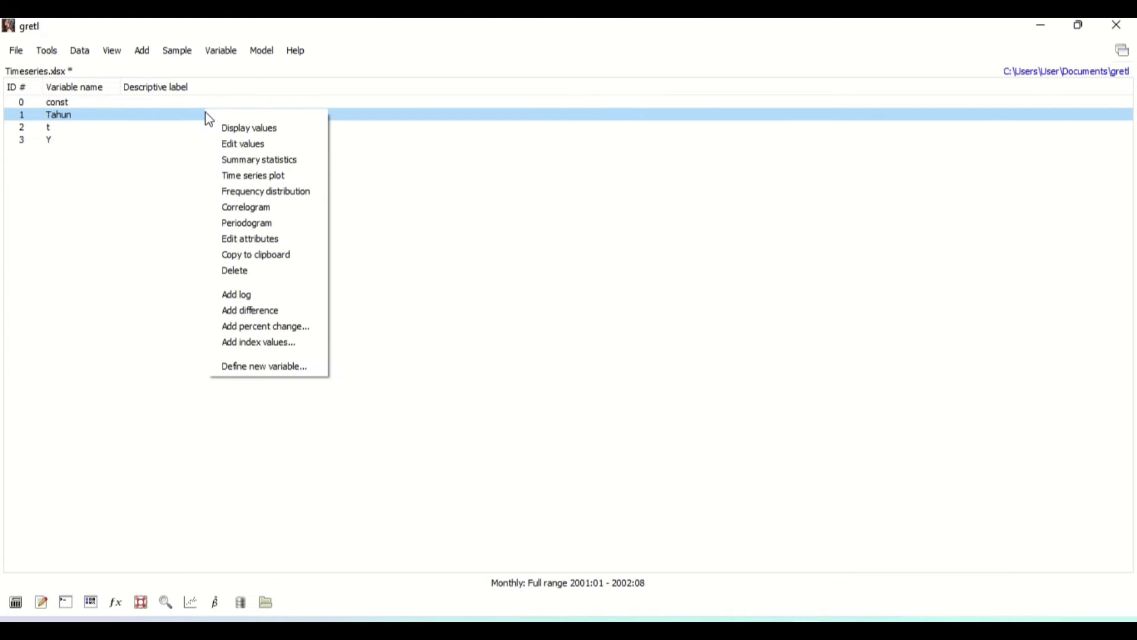
click(303, 276)
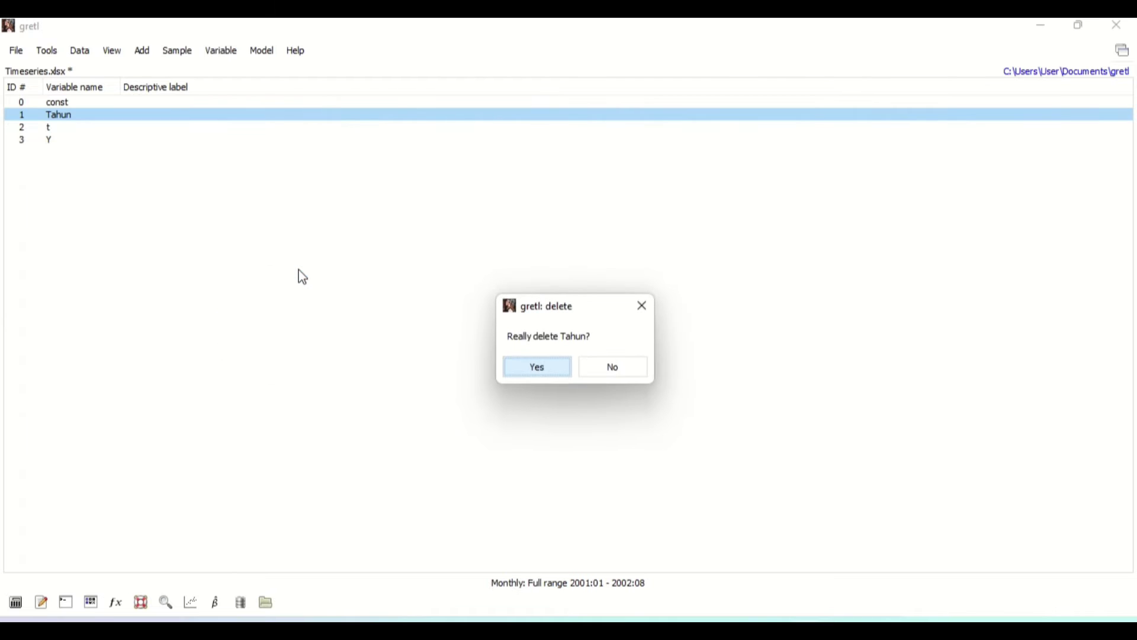
click(544, 372)
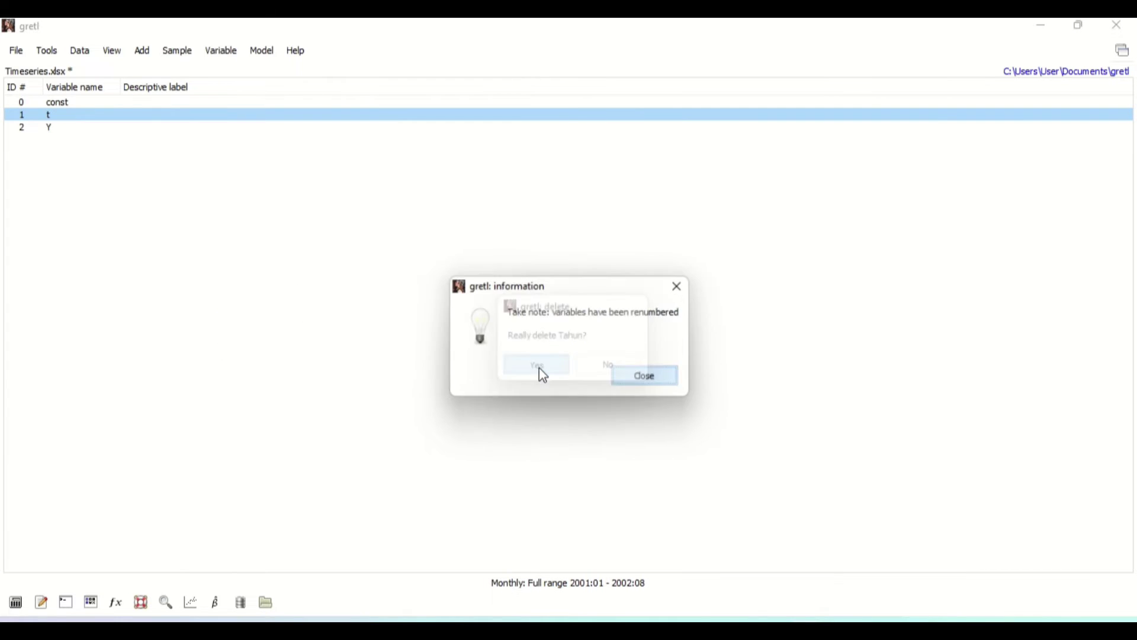
click(634, 381)
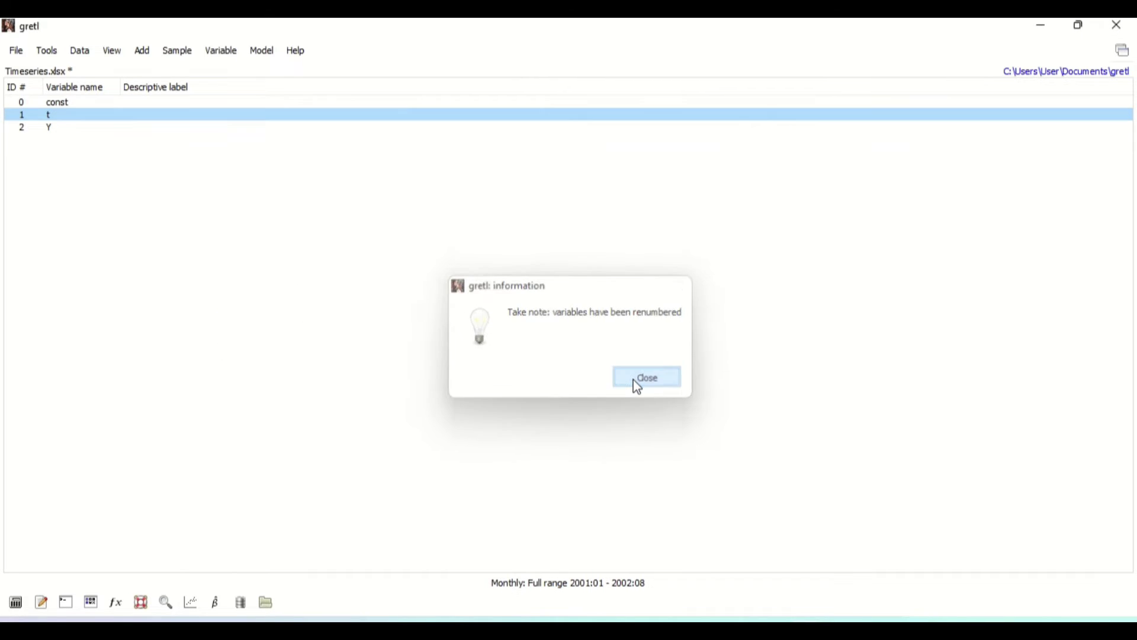
Delete the variable t from the dataset.
right_click(214, 120)
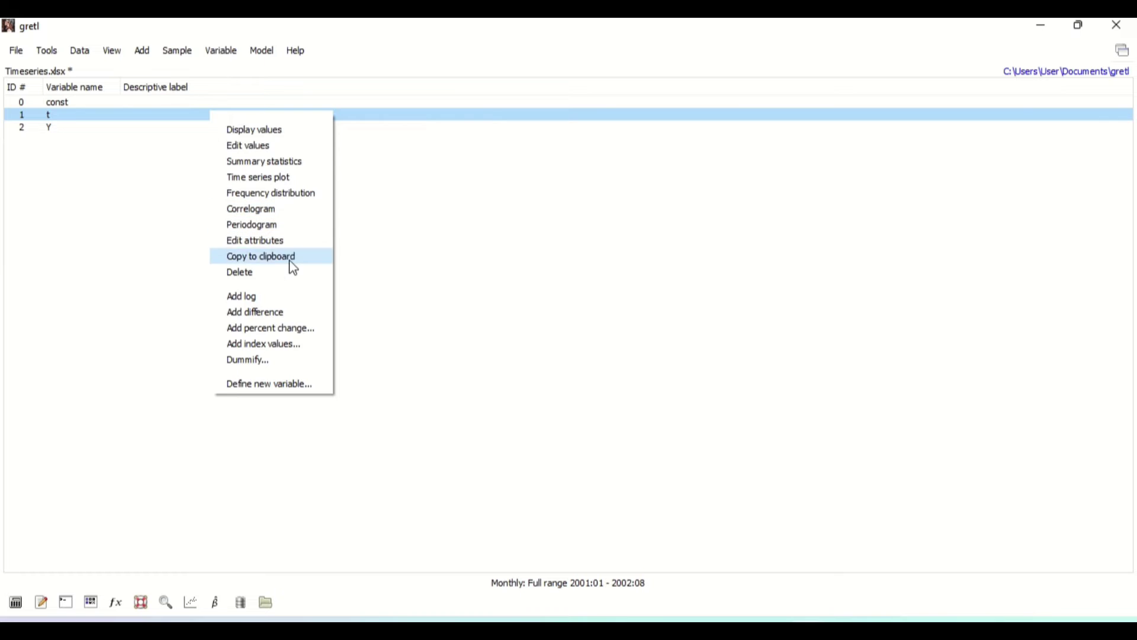
click(294, 276)
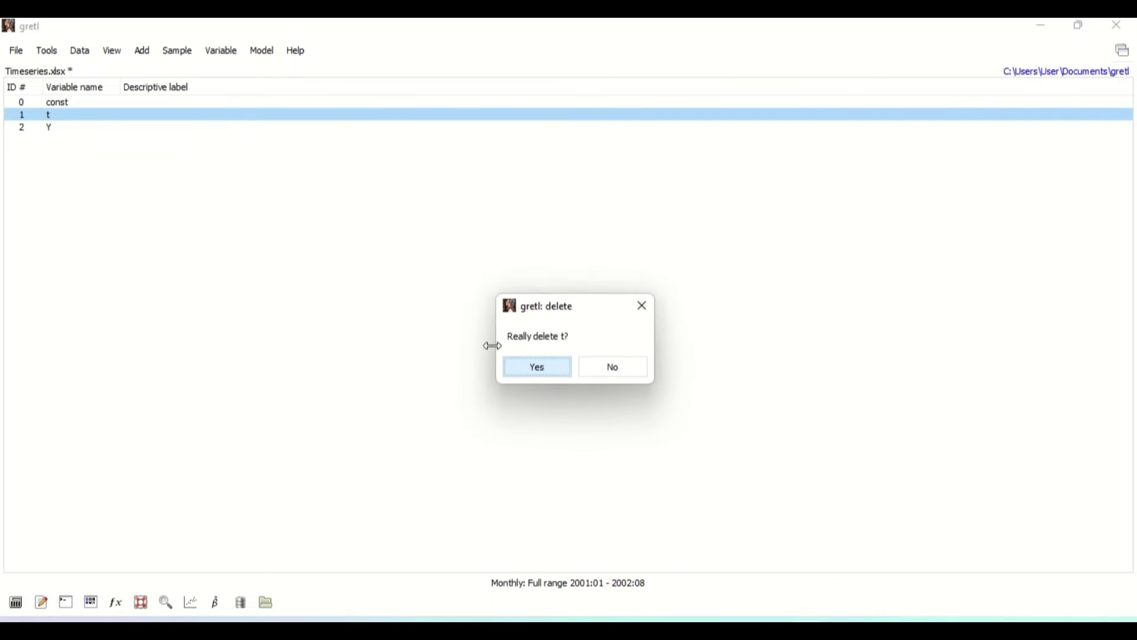
click(536, 369)
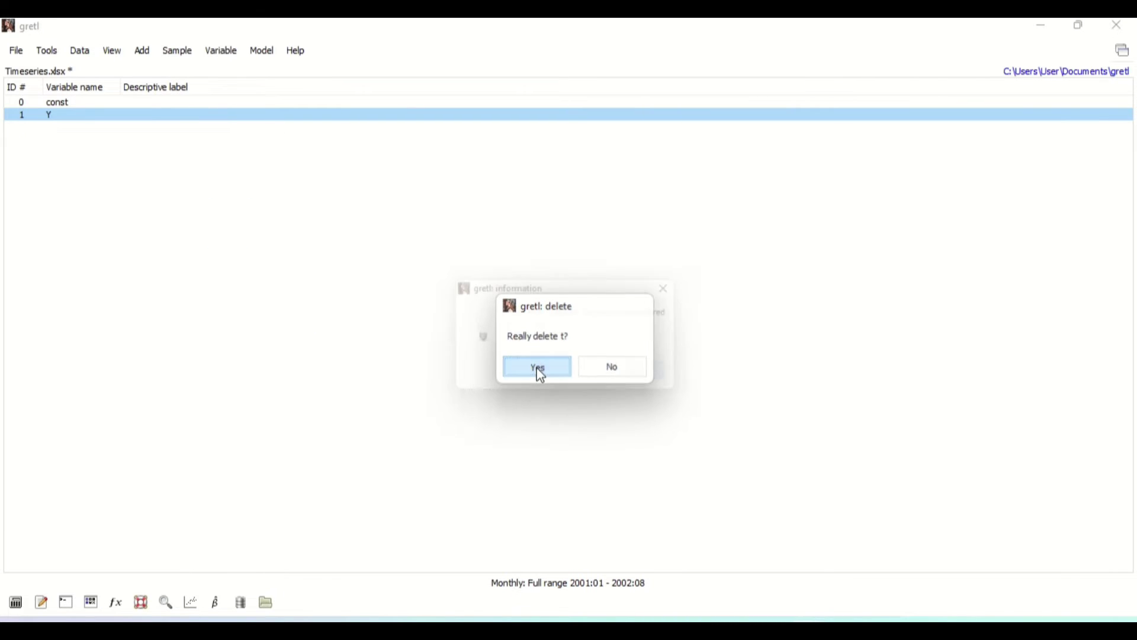
click(666, 379)
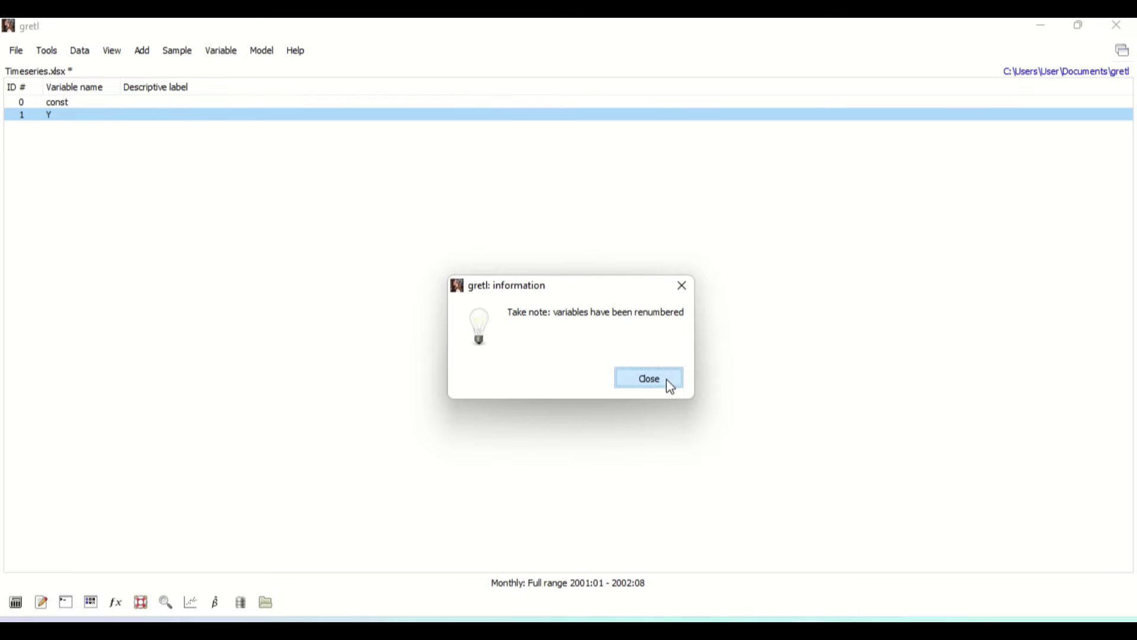
Rename the variable Y as Yt in its variable attributes.
right_click(271, 122)
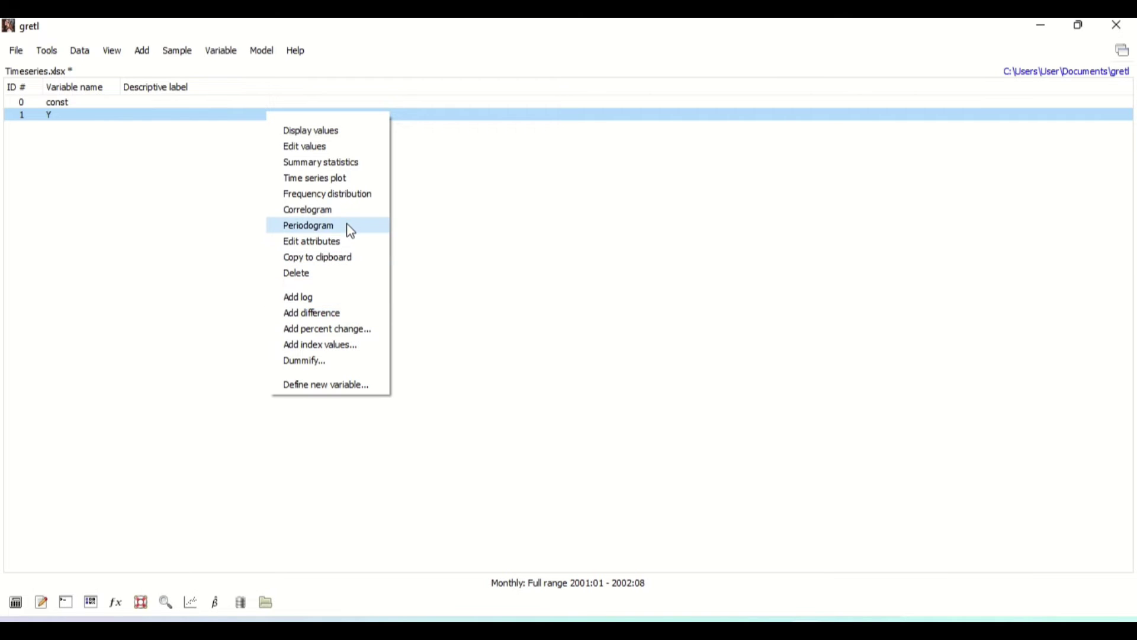
click(349, 239)
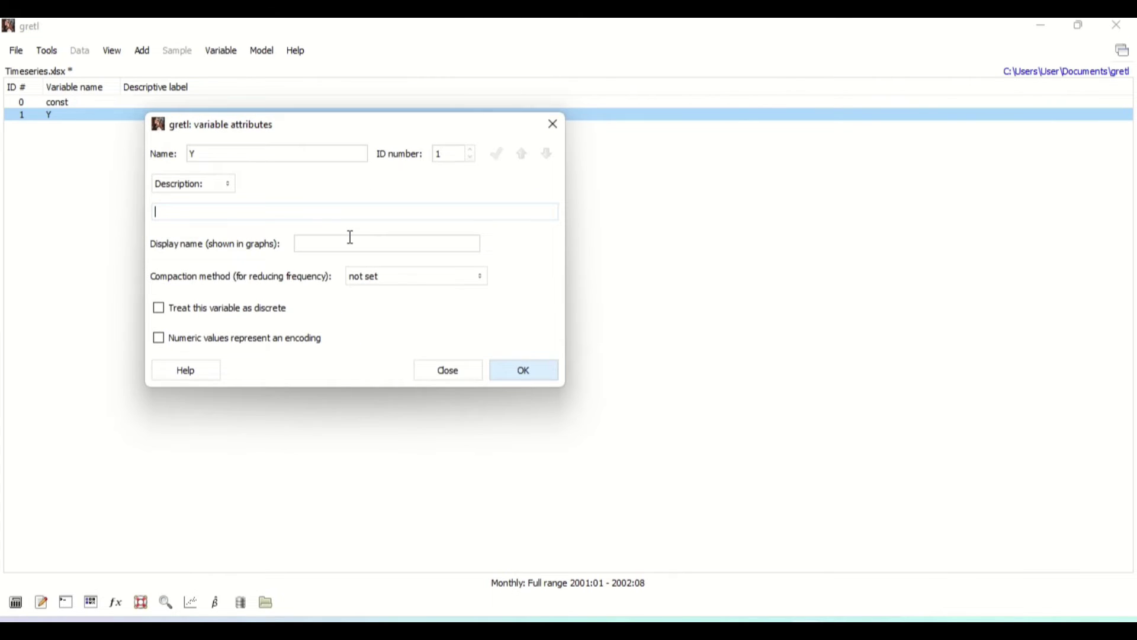
click(285, 155)
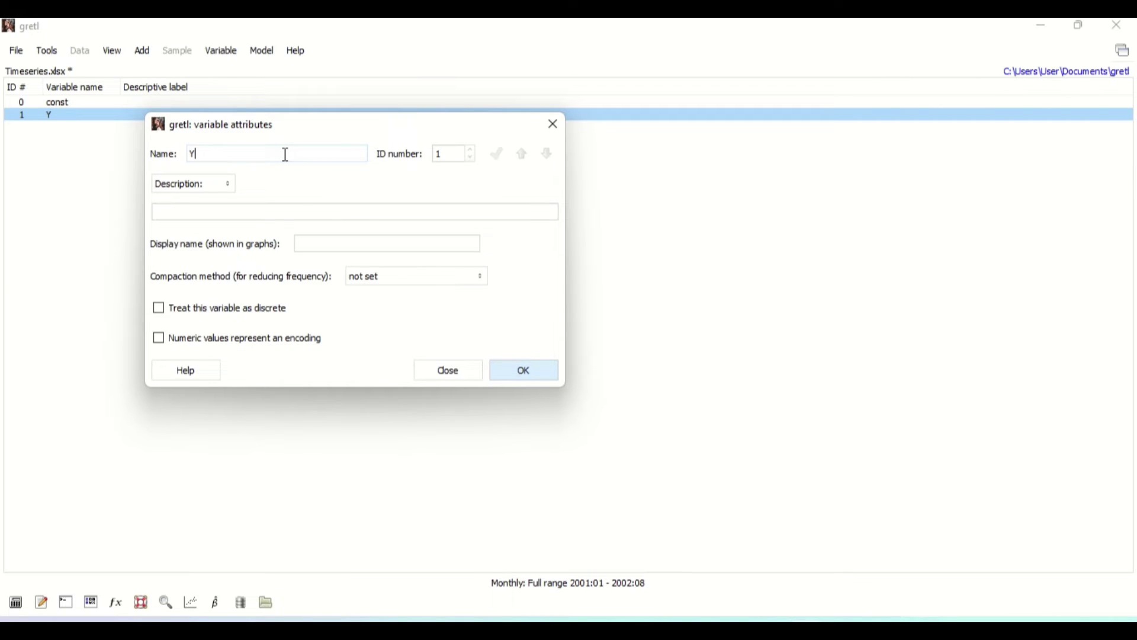
text(t)
click(551, 372)
click(506, 375)
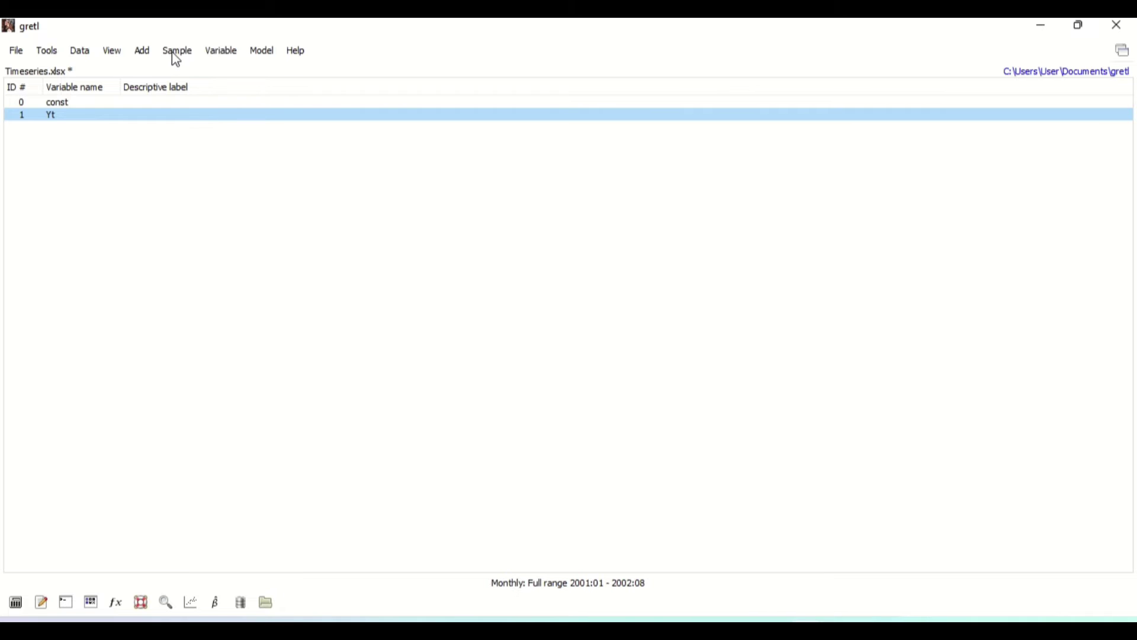
Add a time trend variable to the dataset and display its values.
click(143, 50)
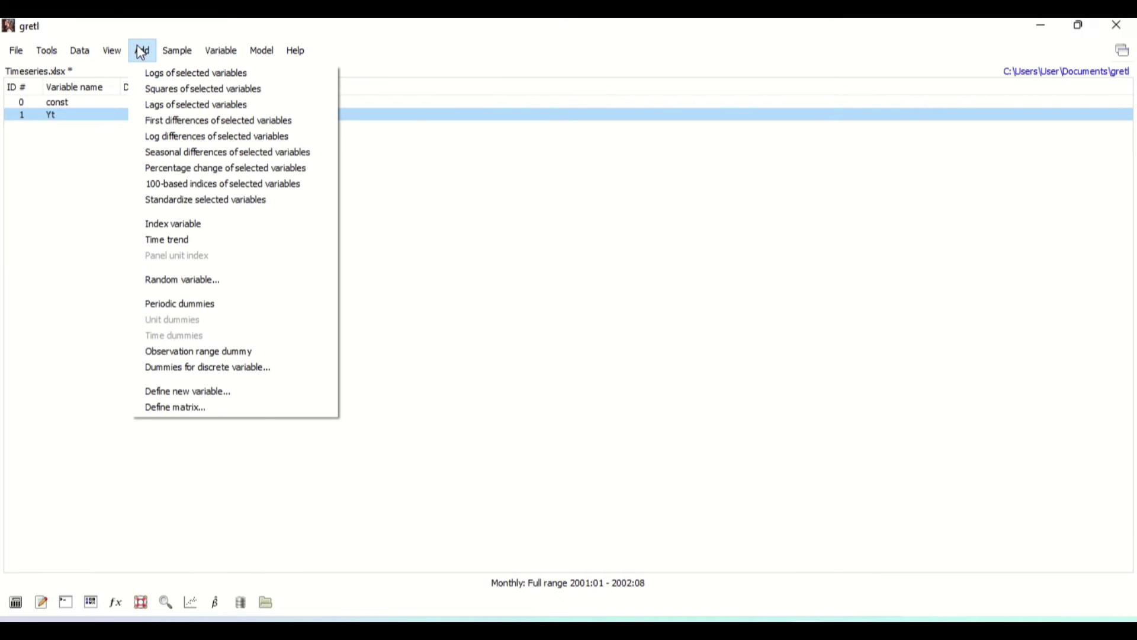
click(235, 249)
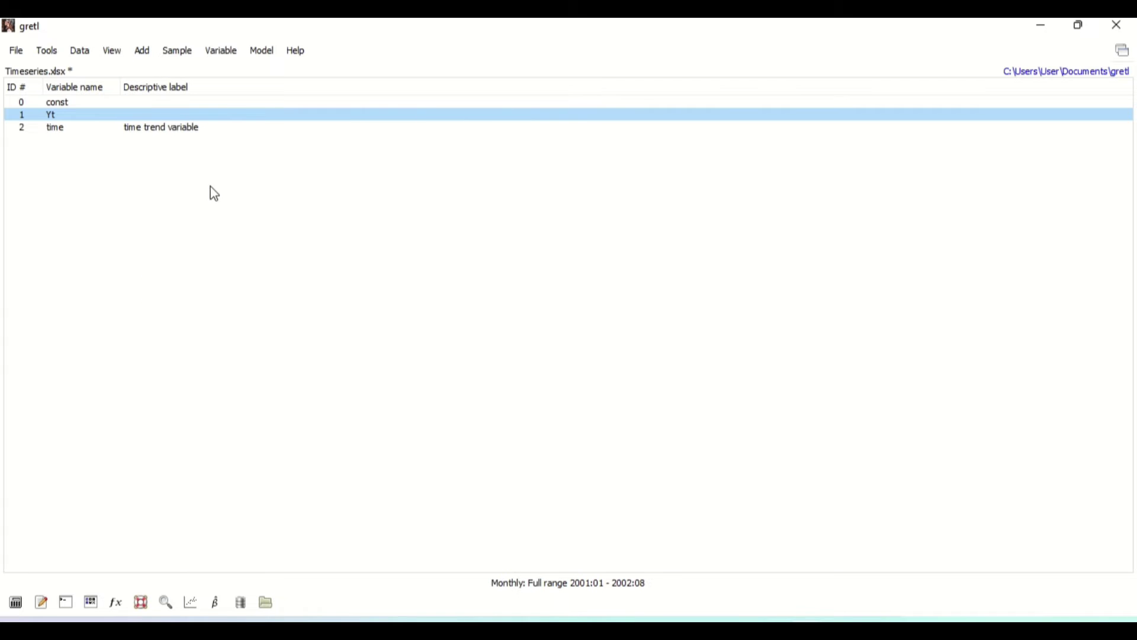
double_click(215, 129)
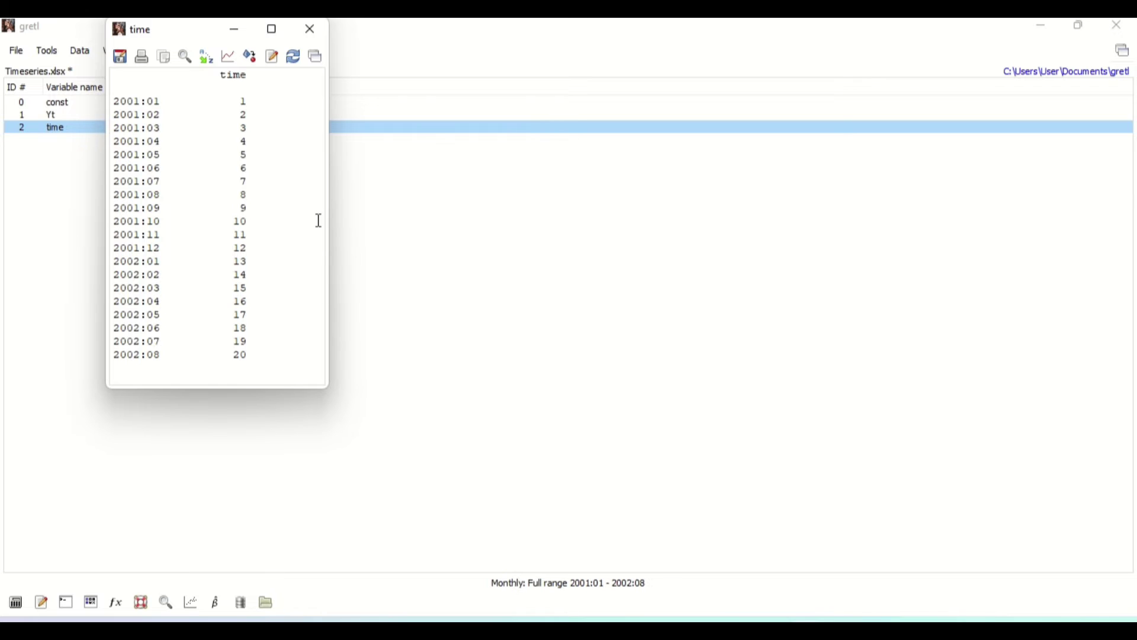
click(312, 30)
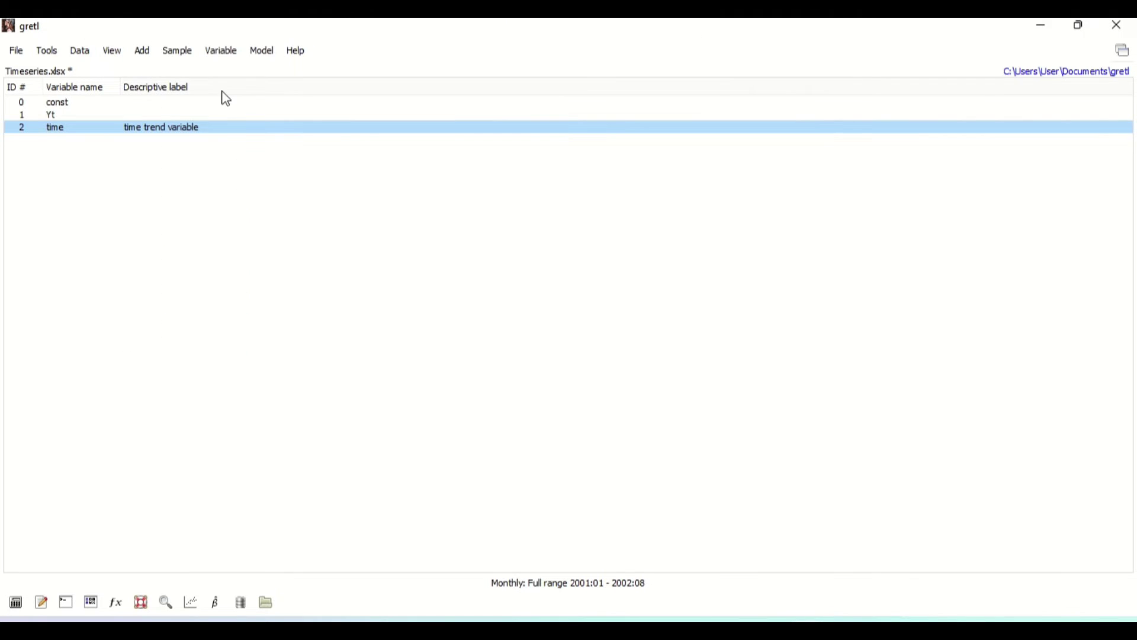
Add the first difference of Yt as a new variable.
click(204, 118)
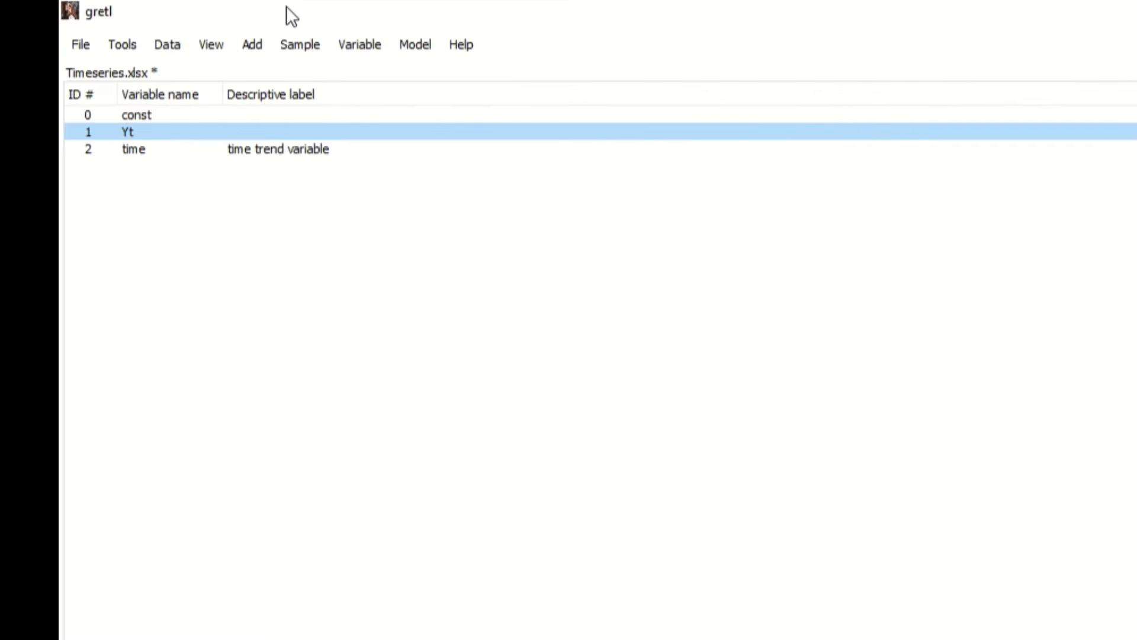
click(252, 48)
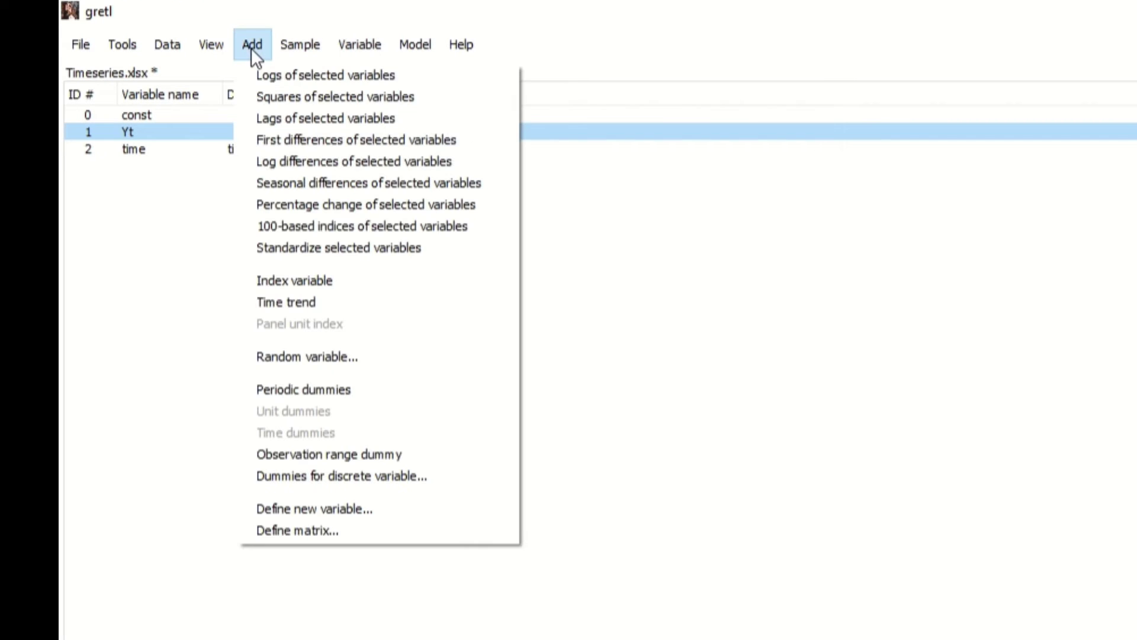
click(336, 142)
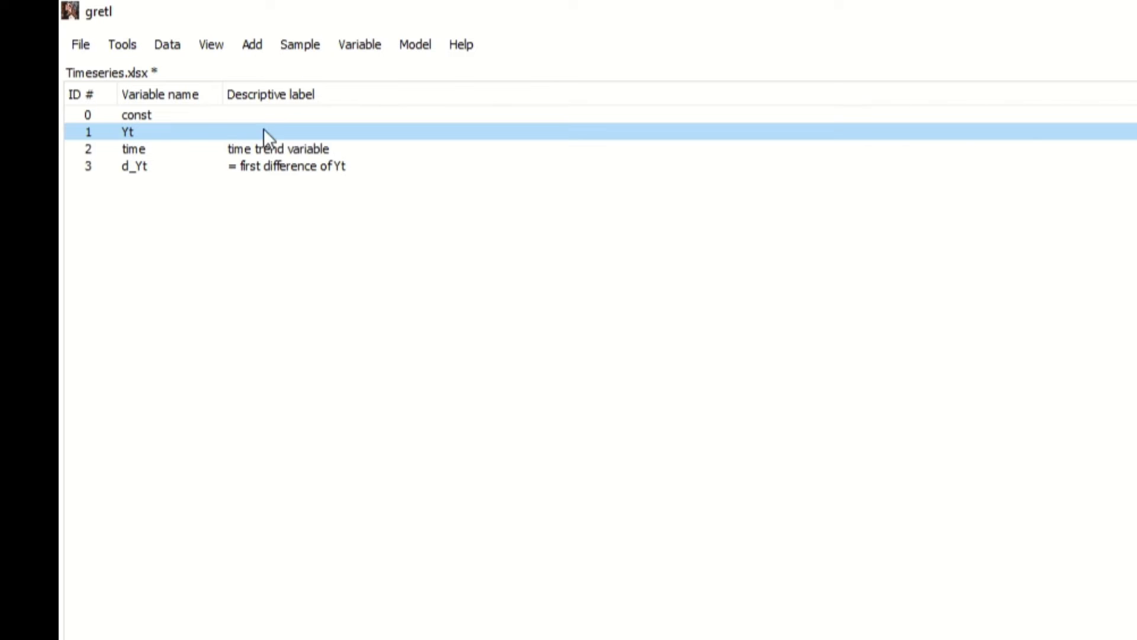
Add the first difference of d_Yt to obtain the second difference of Yt.
click(251, 151)
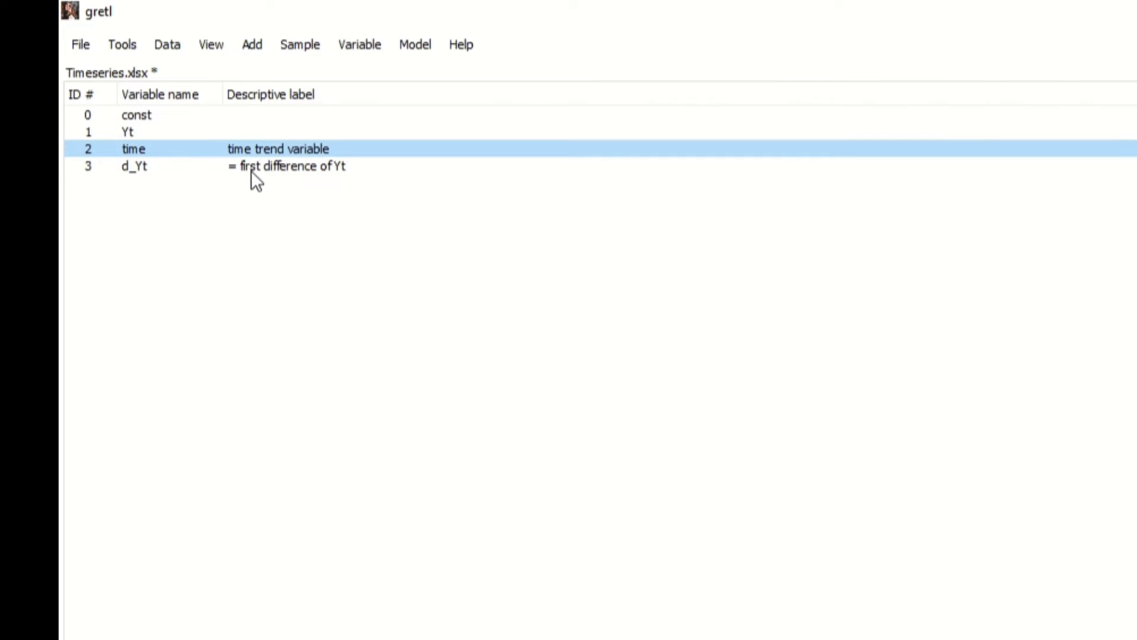
click(251, 168)
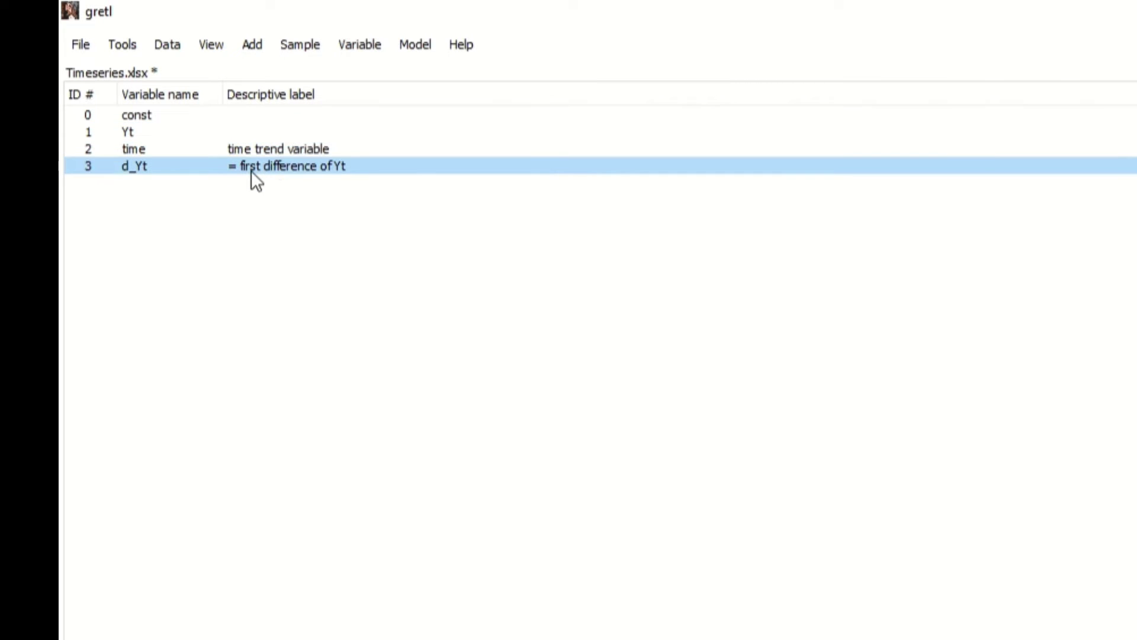
click(301, 56)
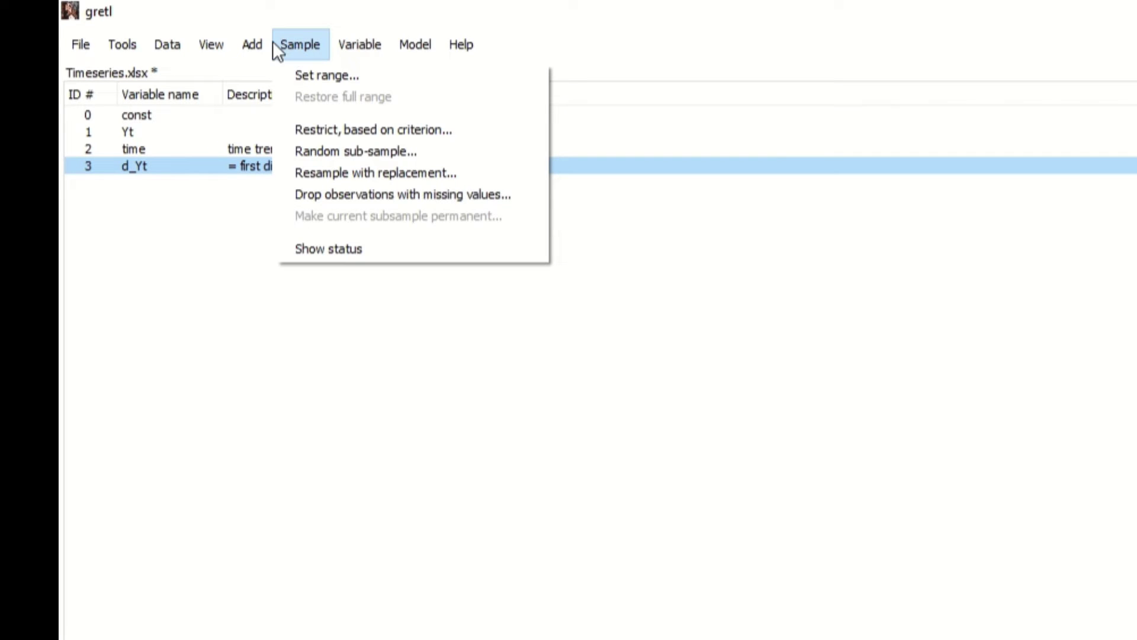
key(Escape)
click(257, 47)
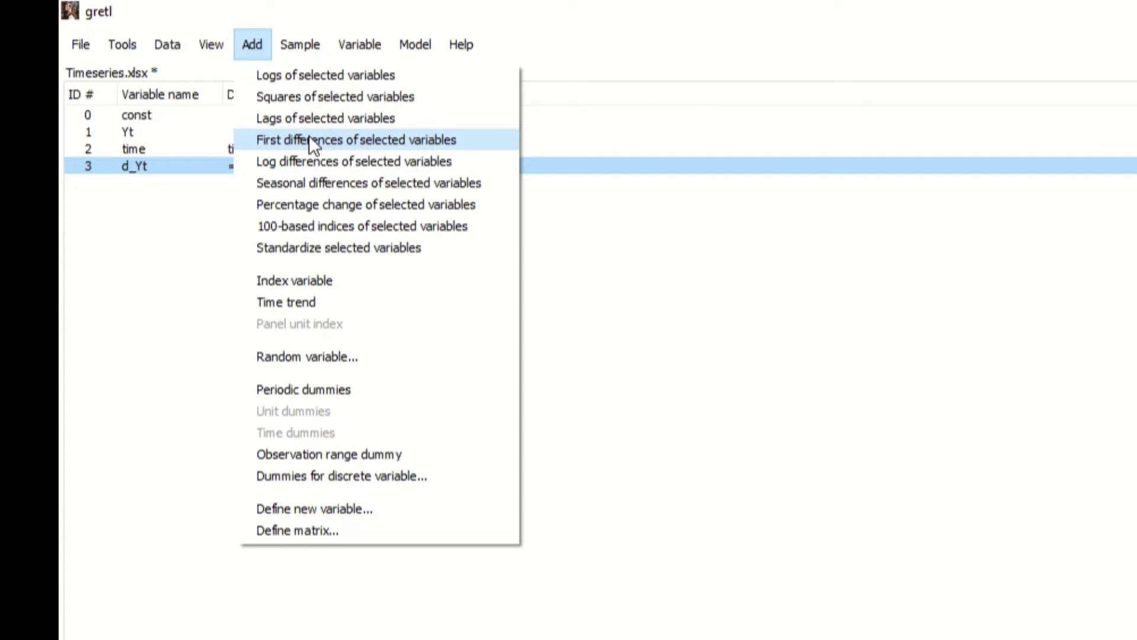
click(312, 145)
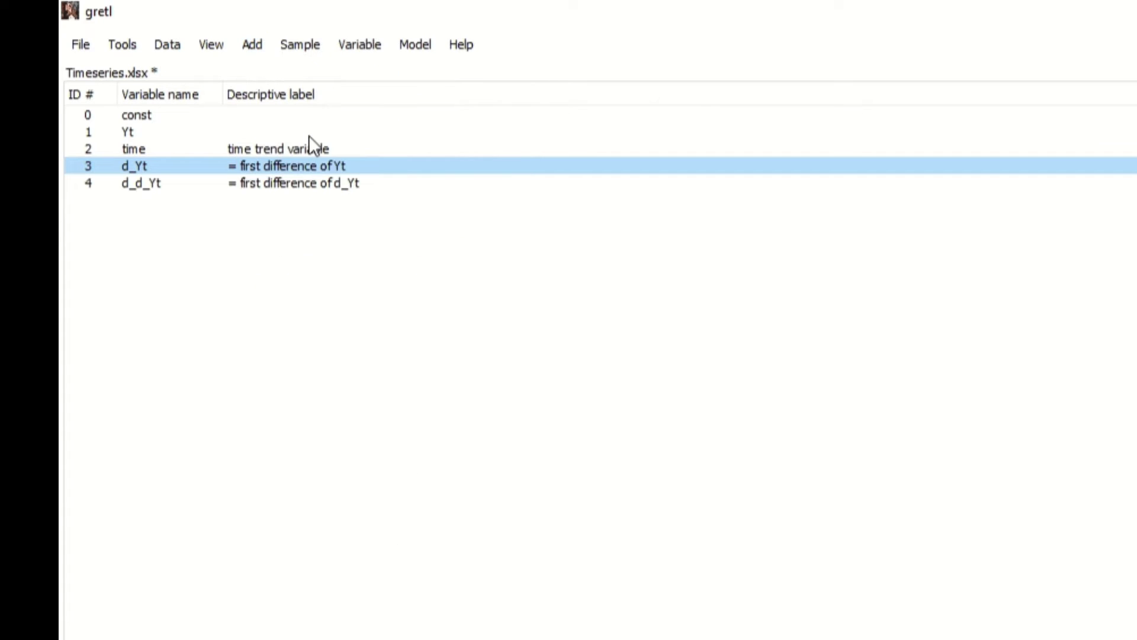
click(180, 182)
click(194, 160)
click(251, 42)
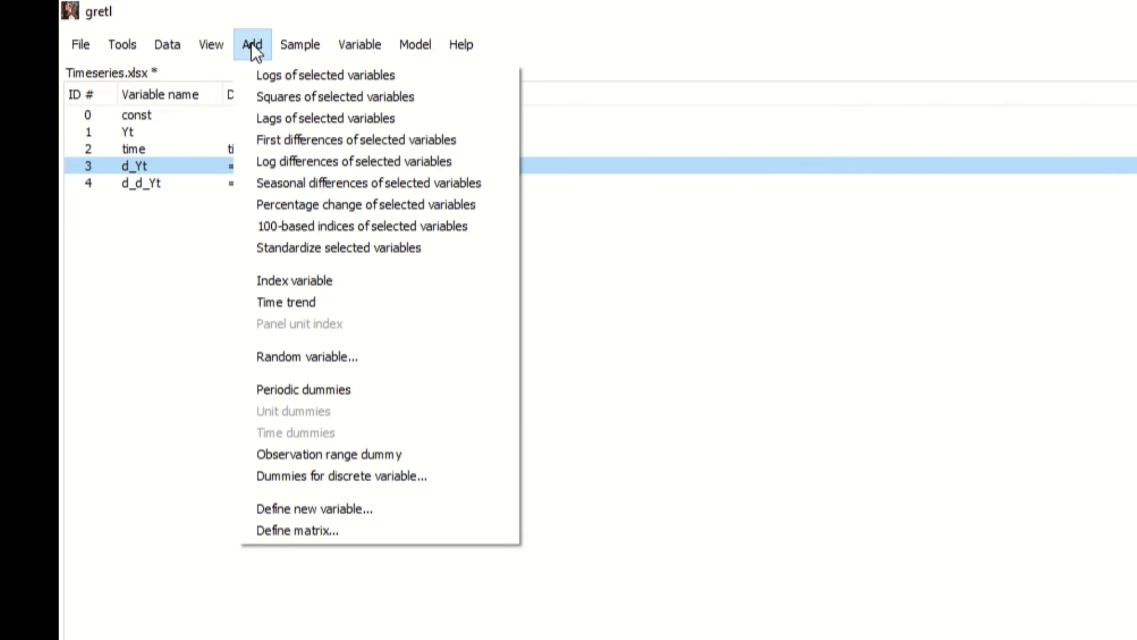
click(175, 240)
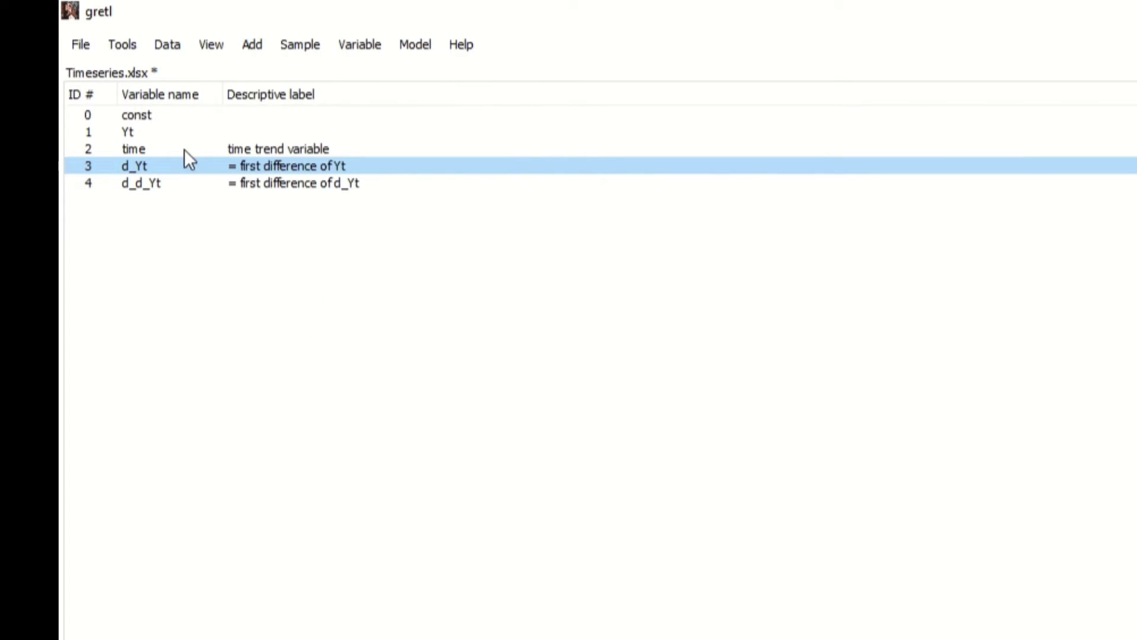
Generate 1 lag of Yt and expand Yt in the variable list to show the lagged variable.
click(186, 131)
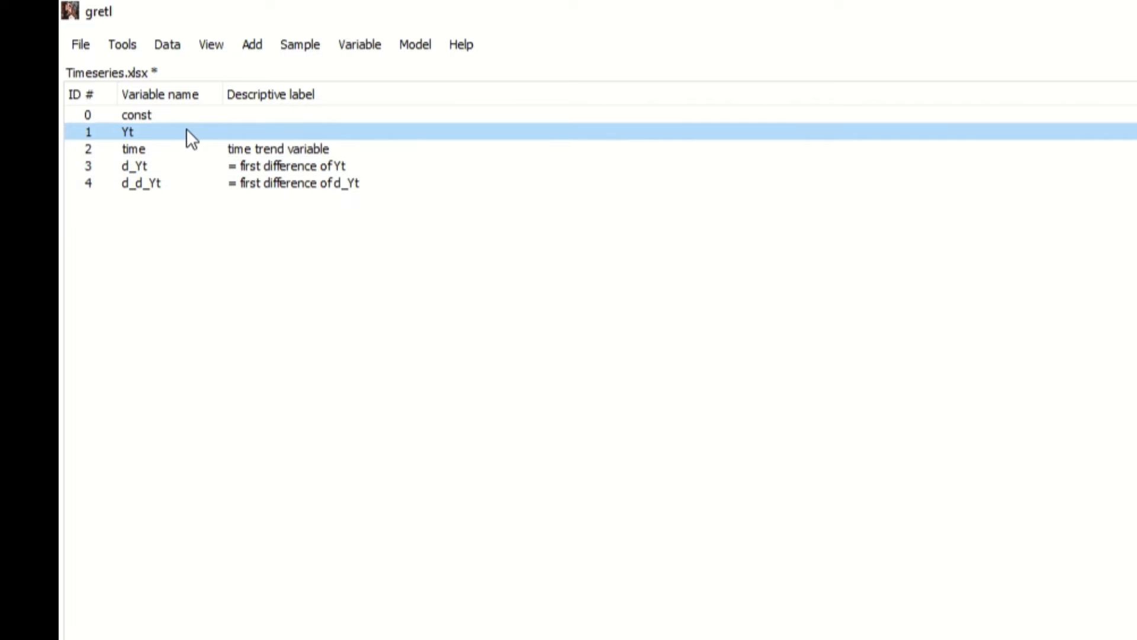
click(260, 48)
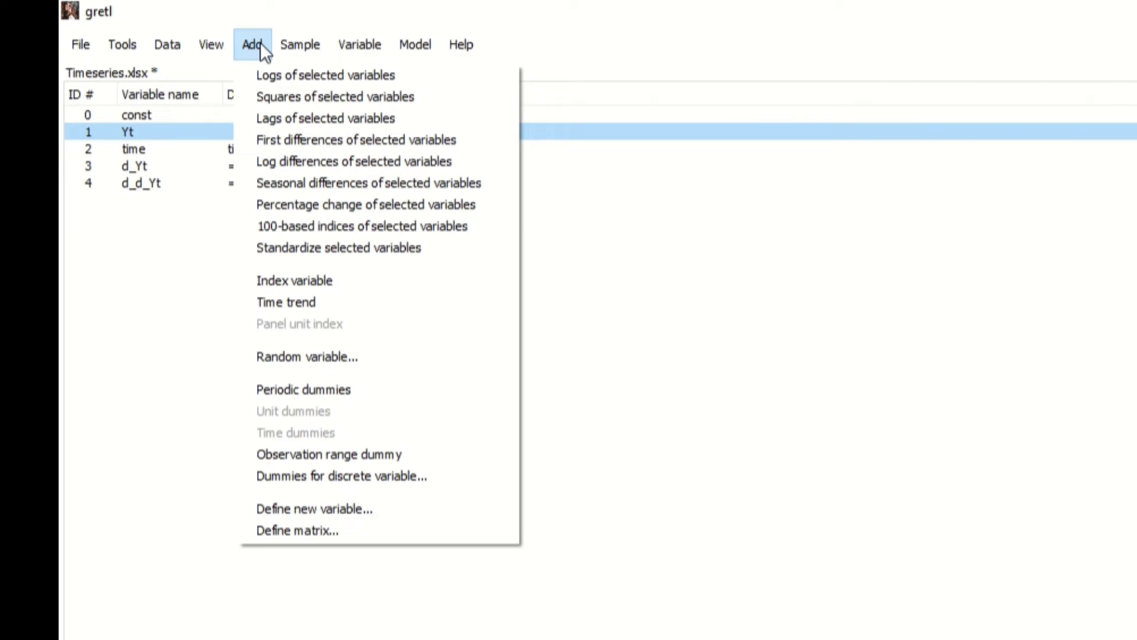
click(308, 117)
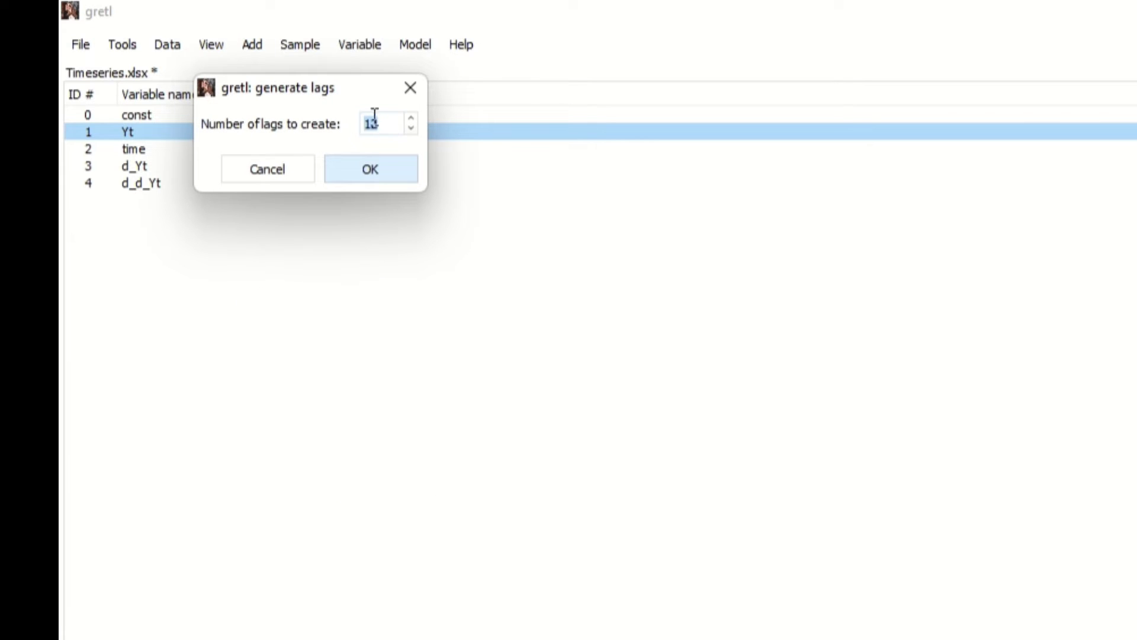
key(BackSpace)
text(1)
key(Return)
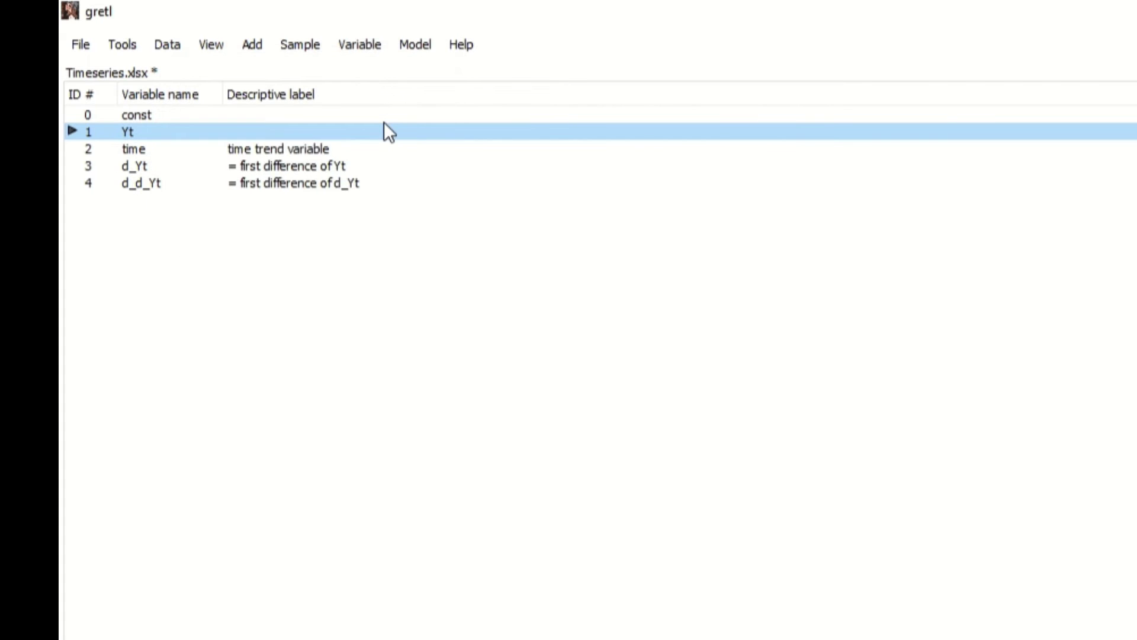
click(71, 131)
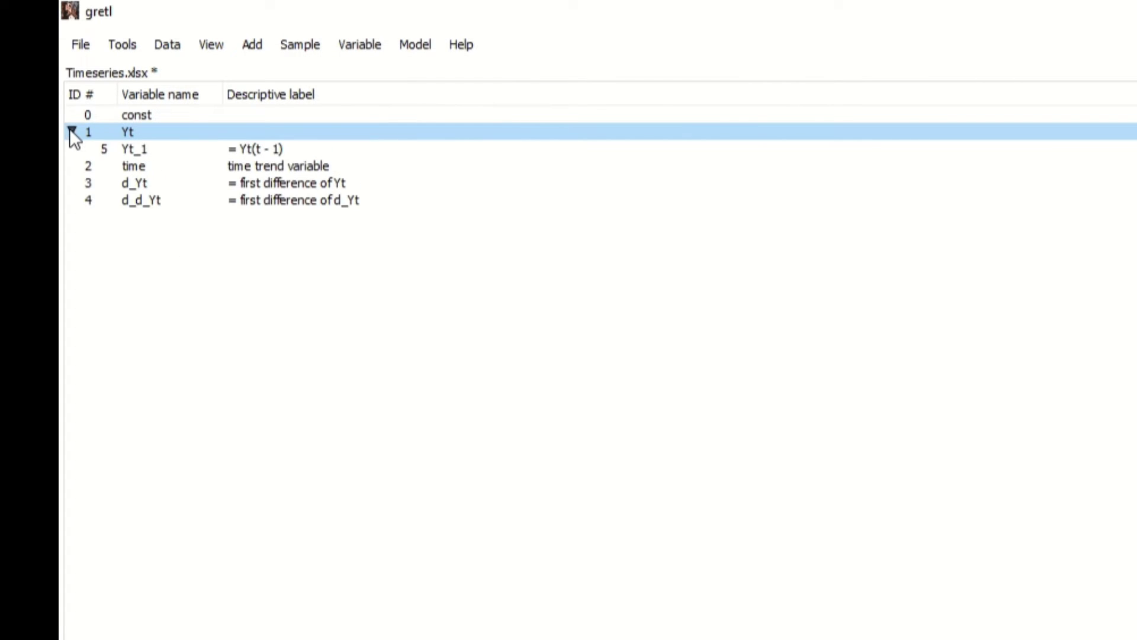
Generate 2 lags of Yt and expand Yt in the variable list to show them.
click(251, 44)
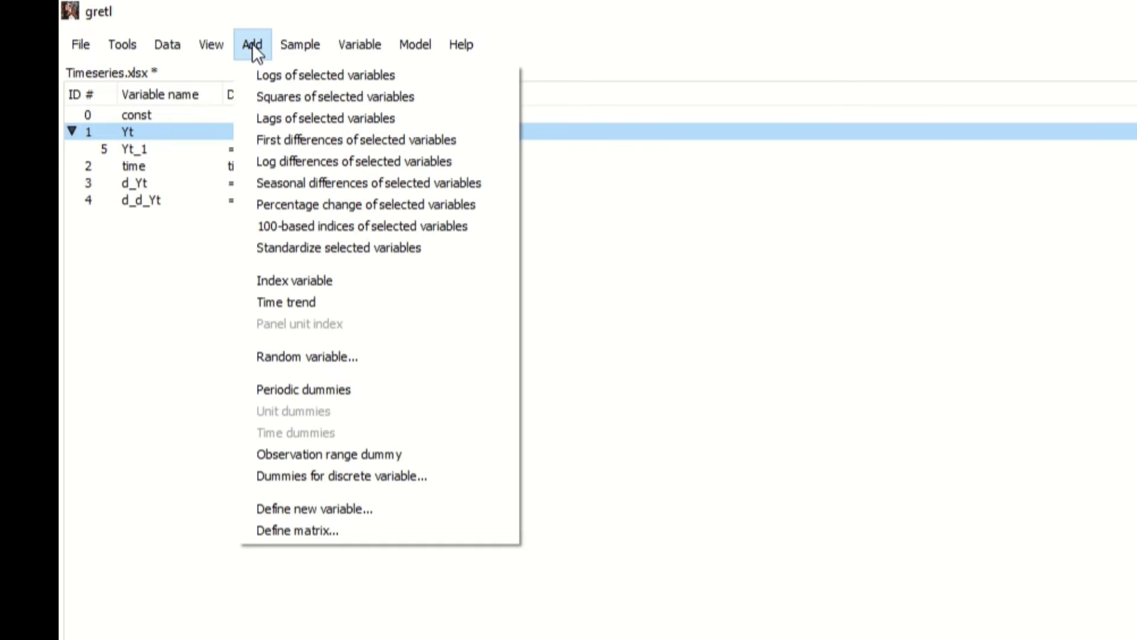
click(300, 115)
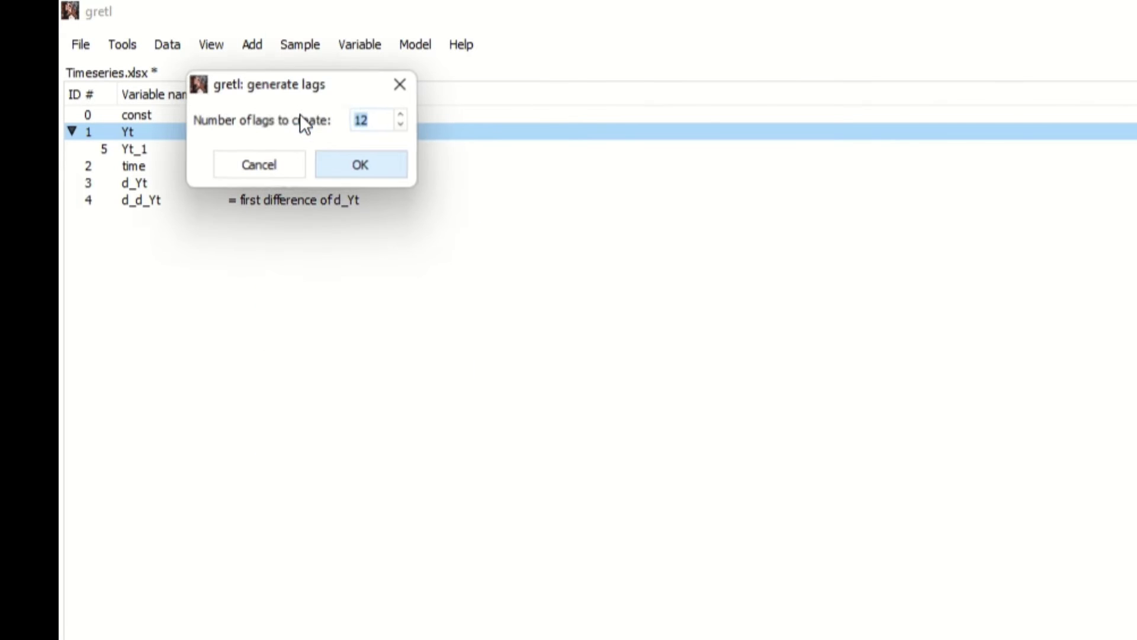
text(2)
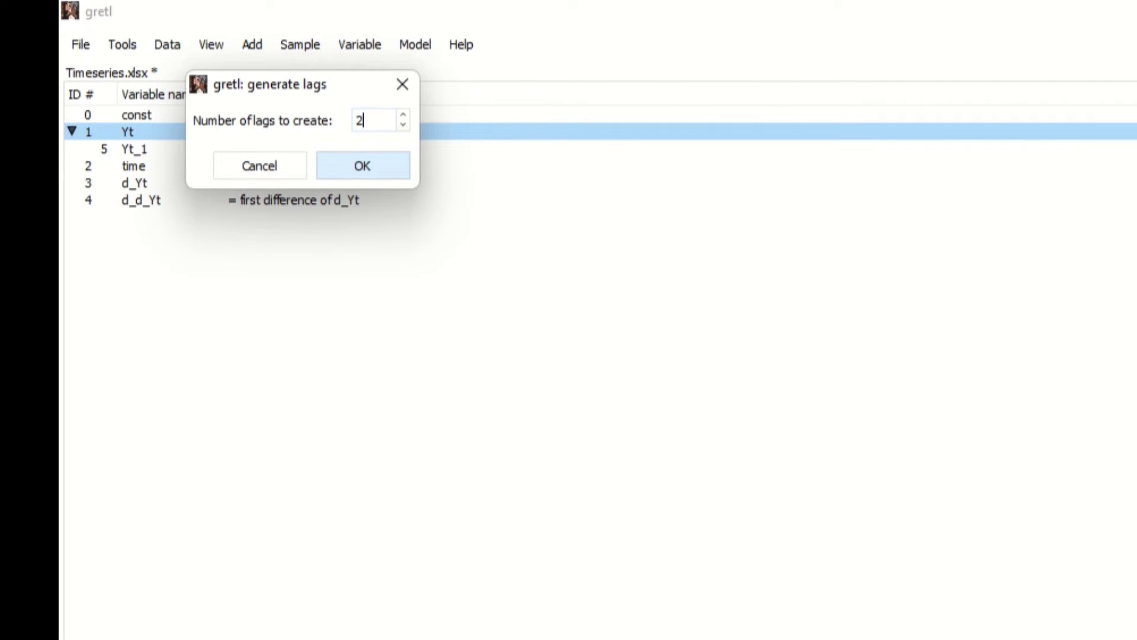
click(375, 167)
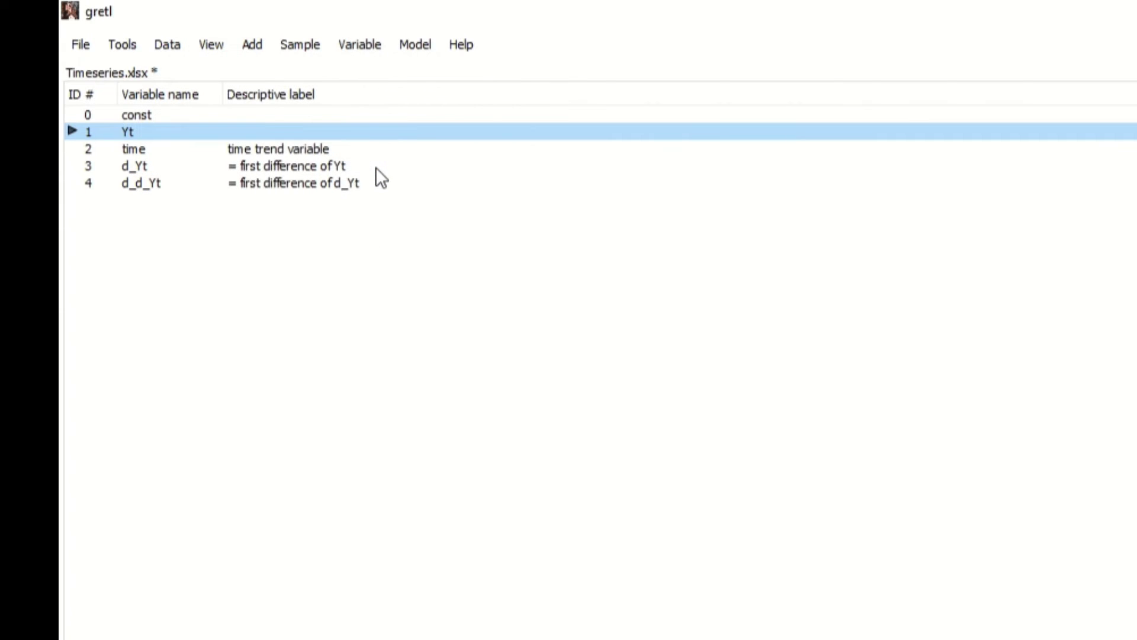
click(71, 132)
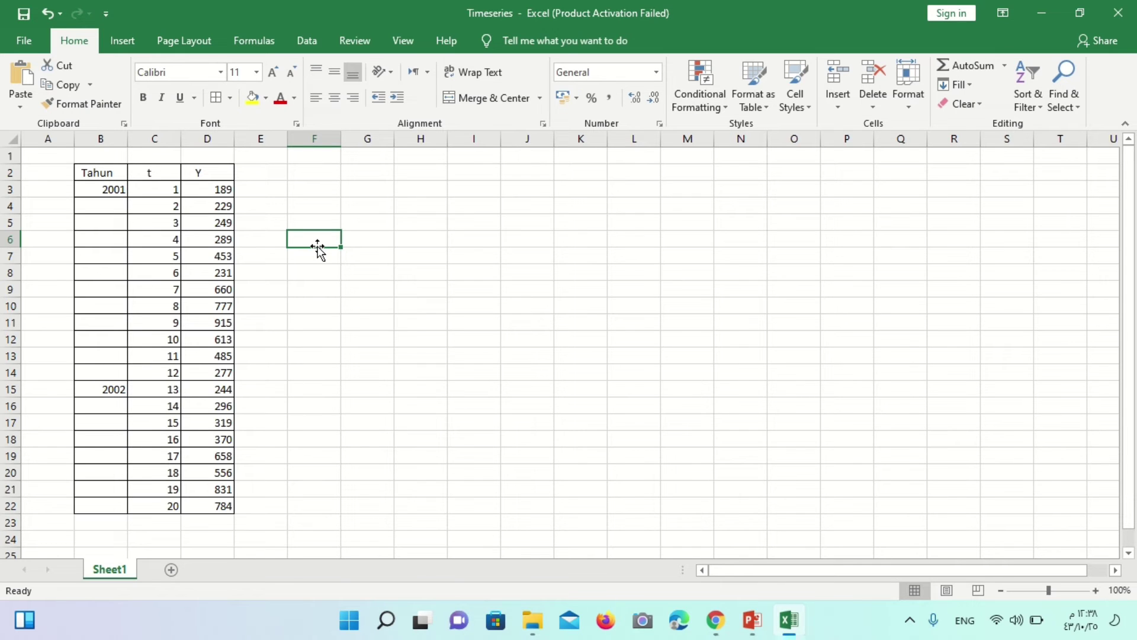
Minimize Excel and the file browser, then launch gretl from the desktop in a maximized window.
click(1041, 14)
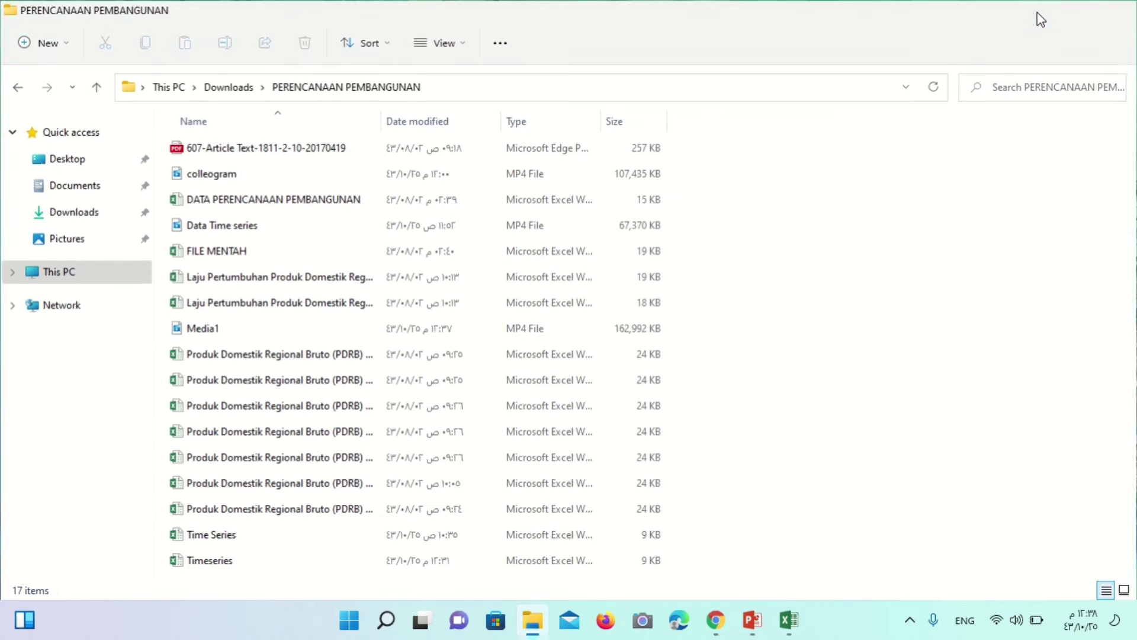
click(1040, 14)
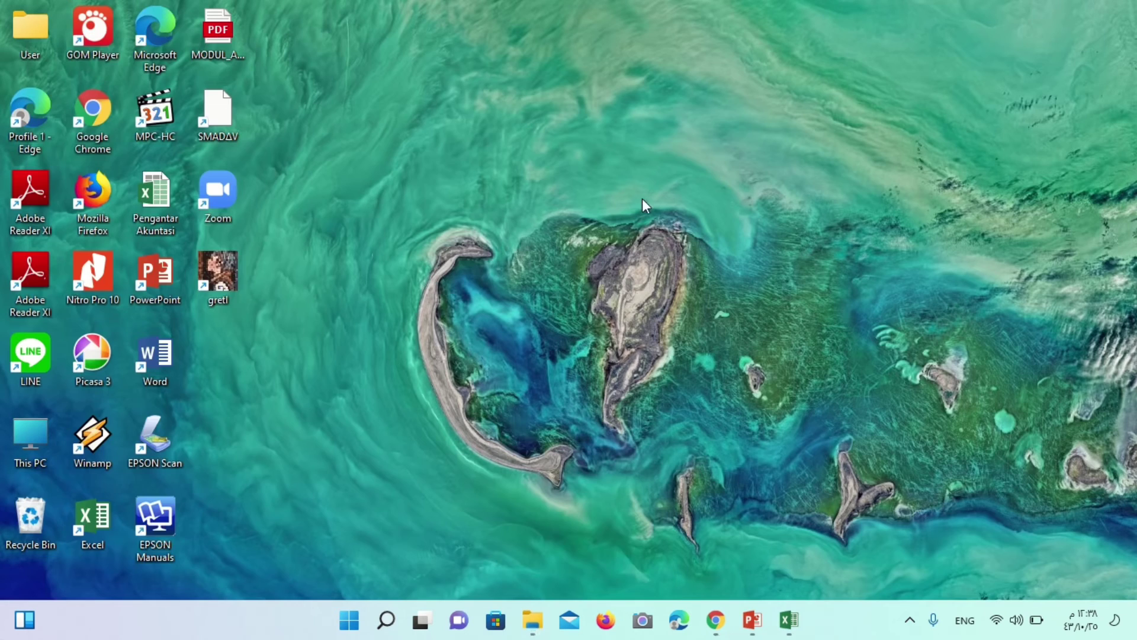
double_click(212, 284)
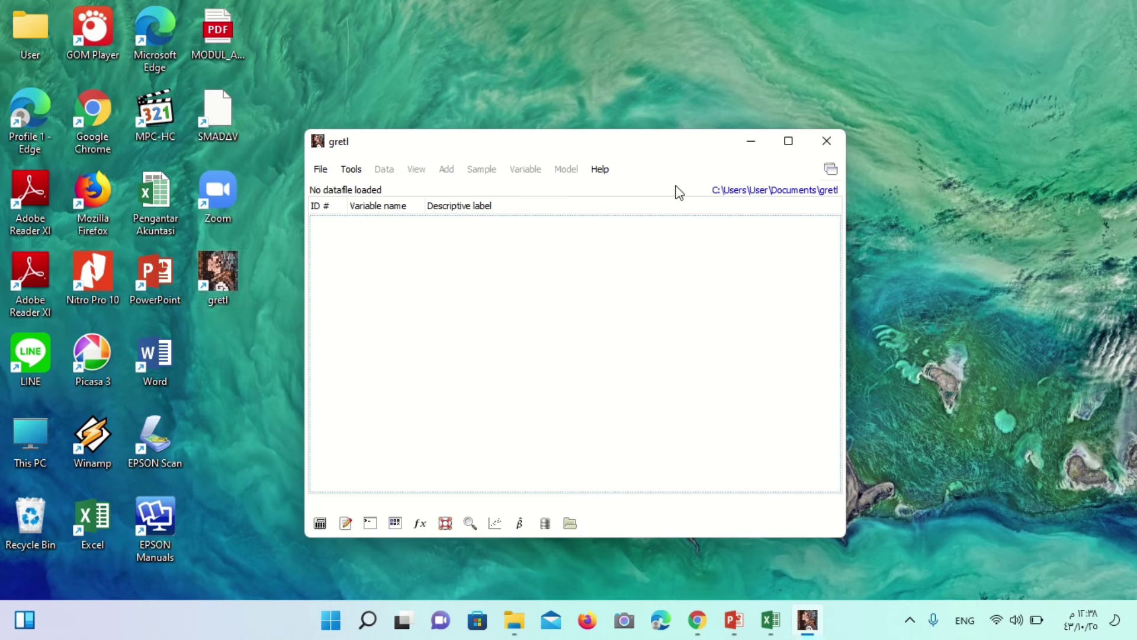
click(789, 141)
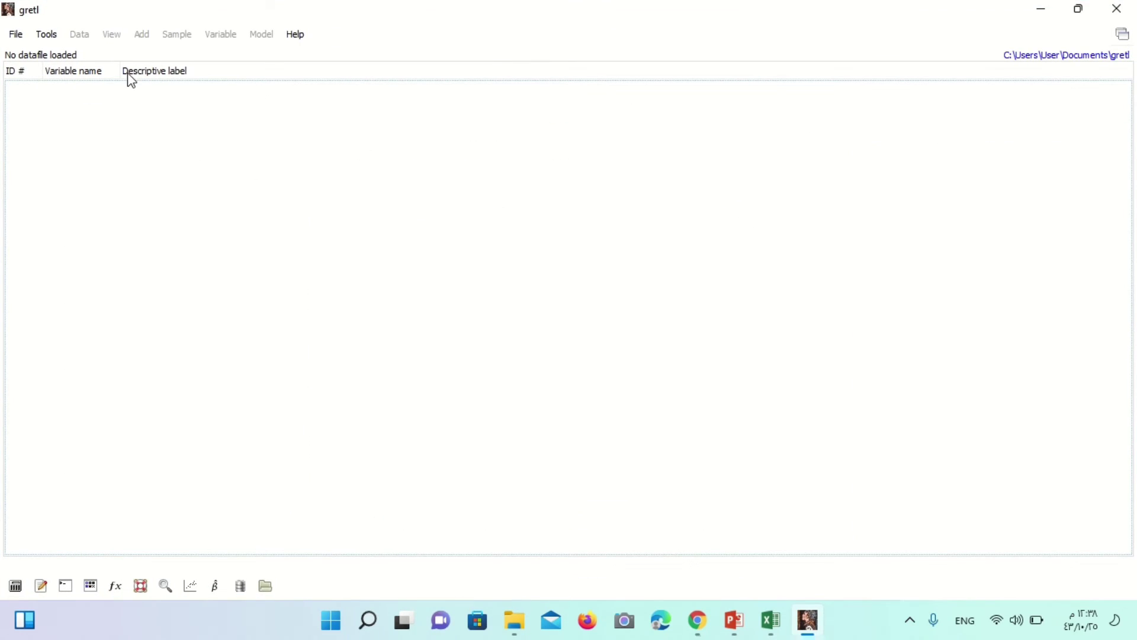
Start opening a user data file and browse to the PERENCANAAN PEMBANGUNAN folder in Downloads.
click(15, 36)
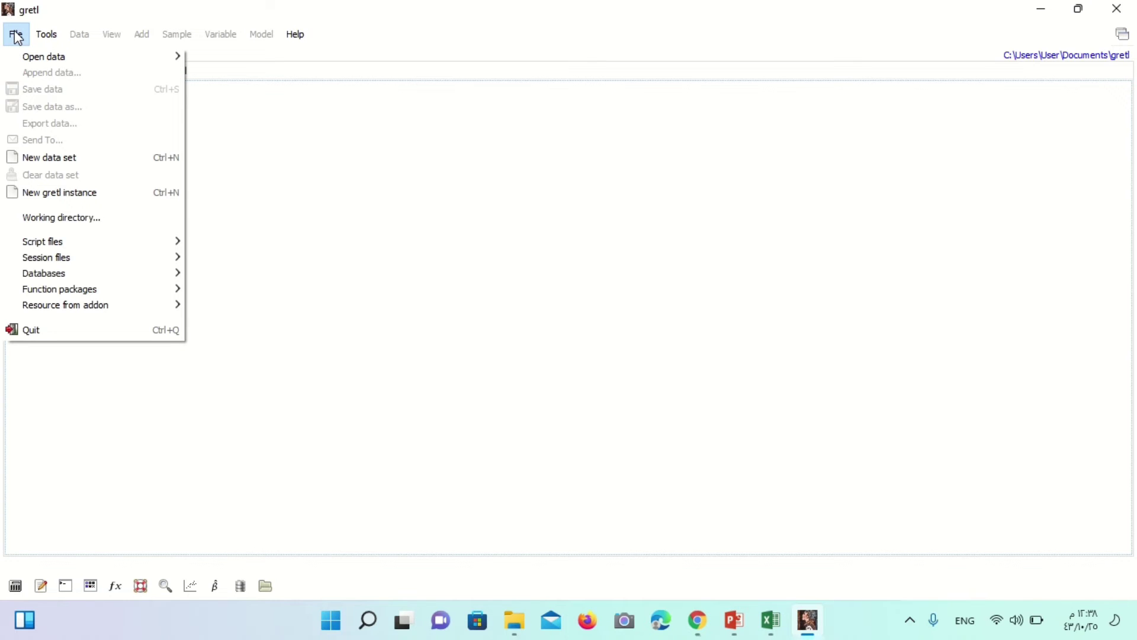
mouse_move(102, 62)
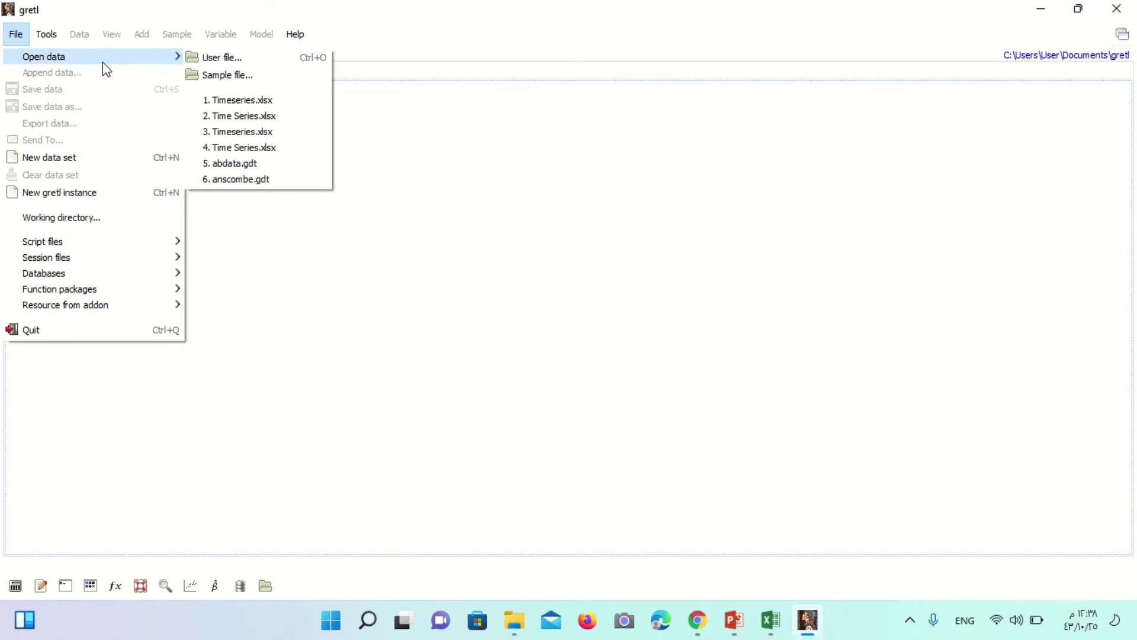
click(234, 61)
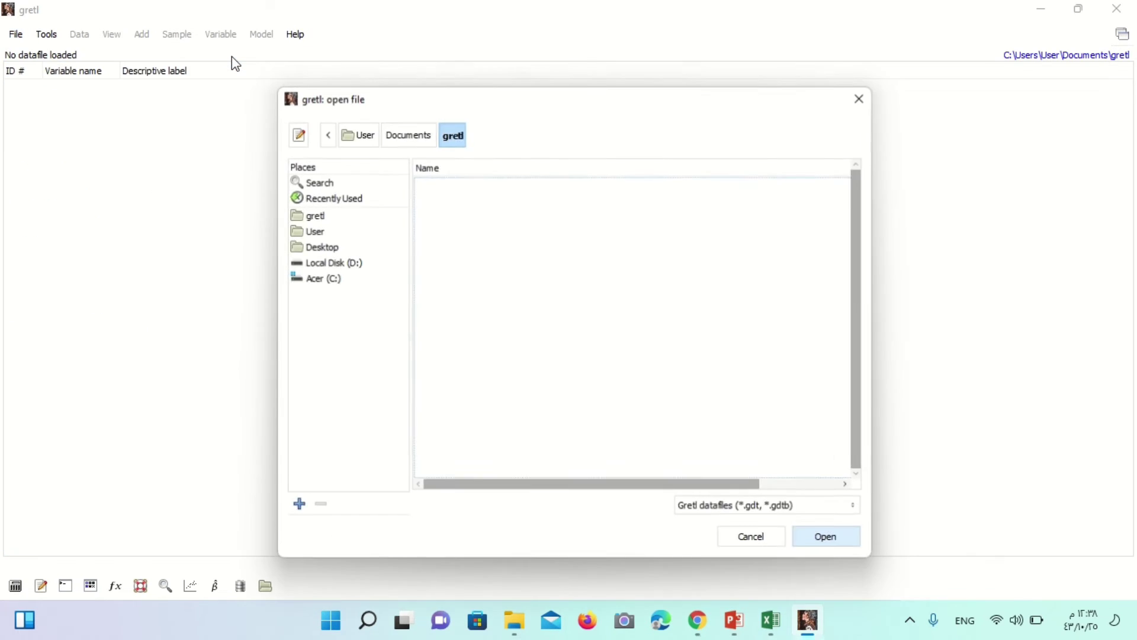
click(347, 255)
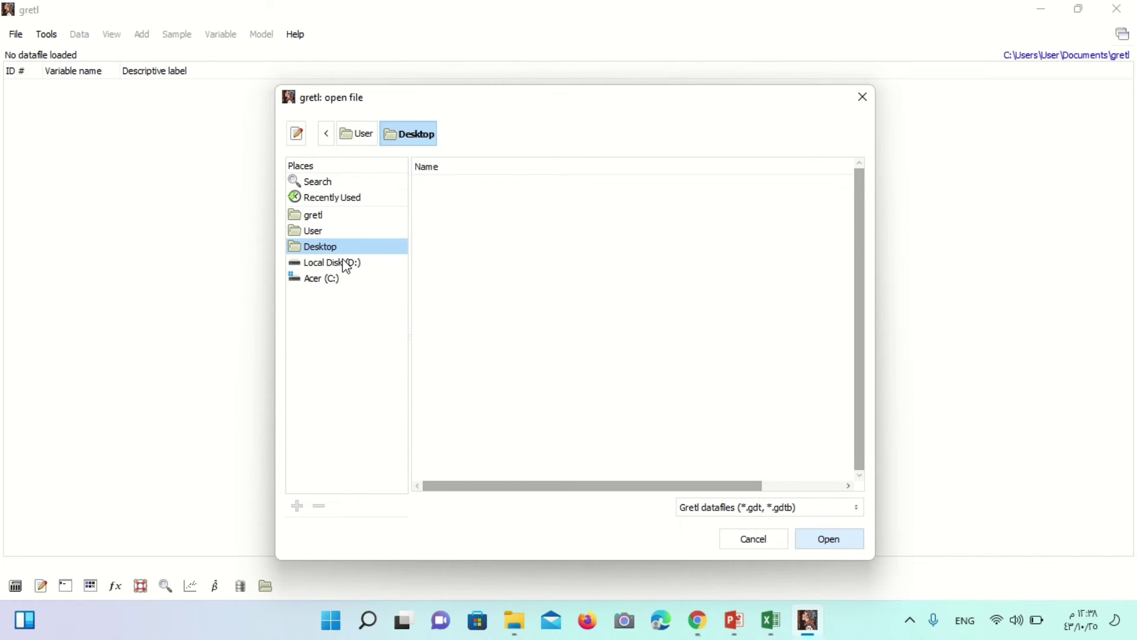
click(347, 262)
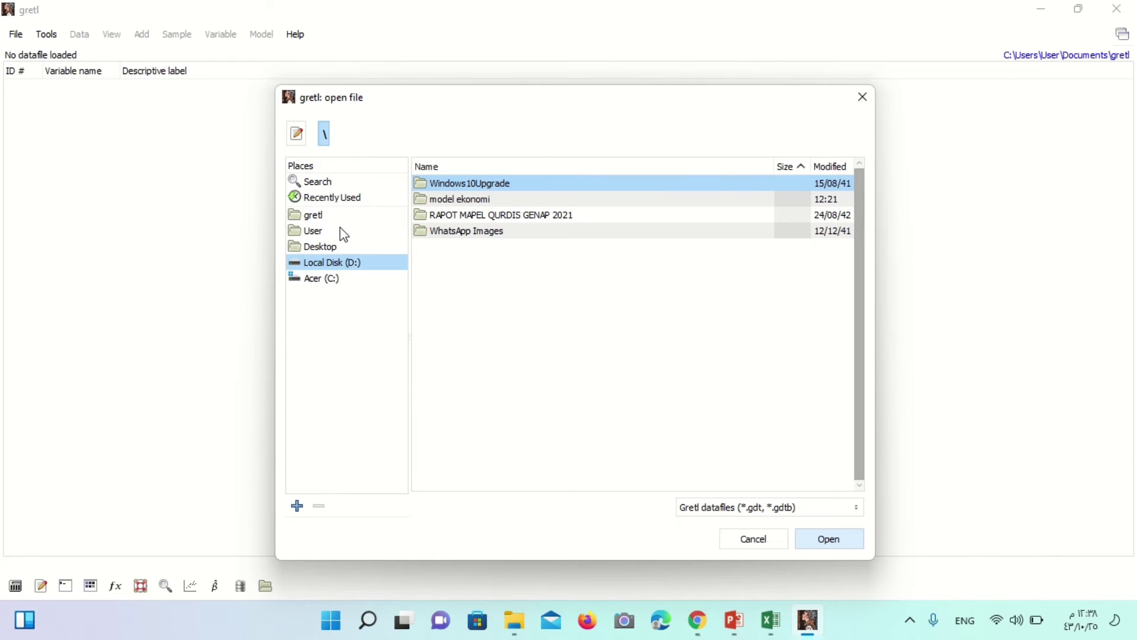
click(343, 233)
double_click(468, 231)
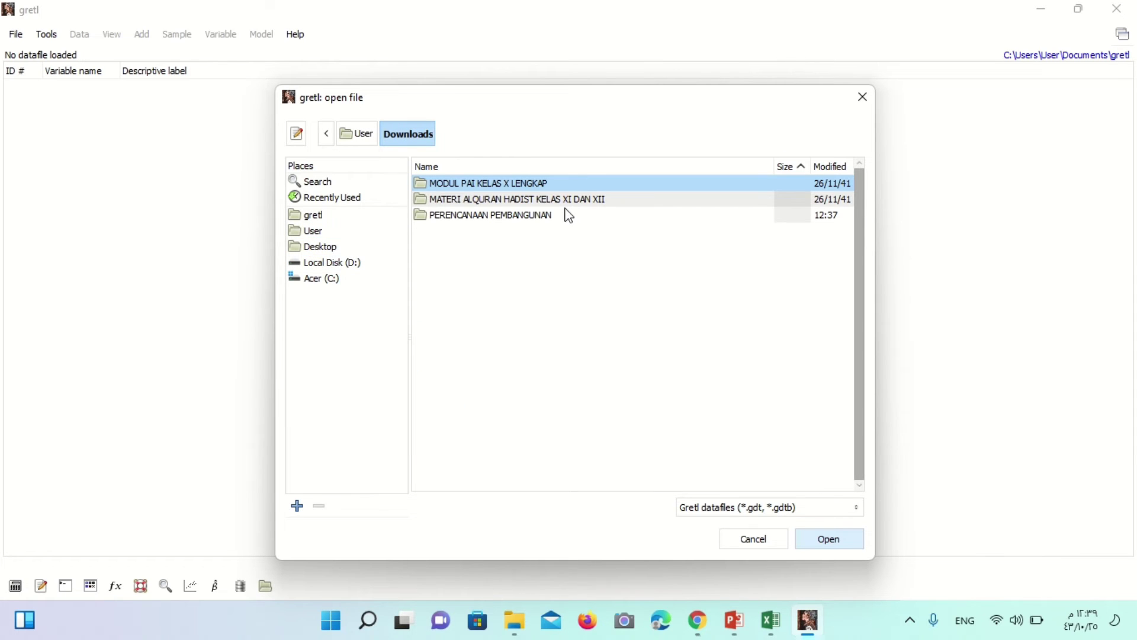
double_click(568, 215)
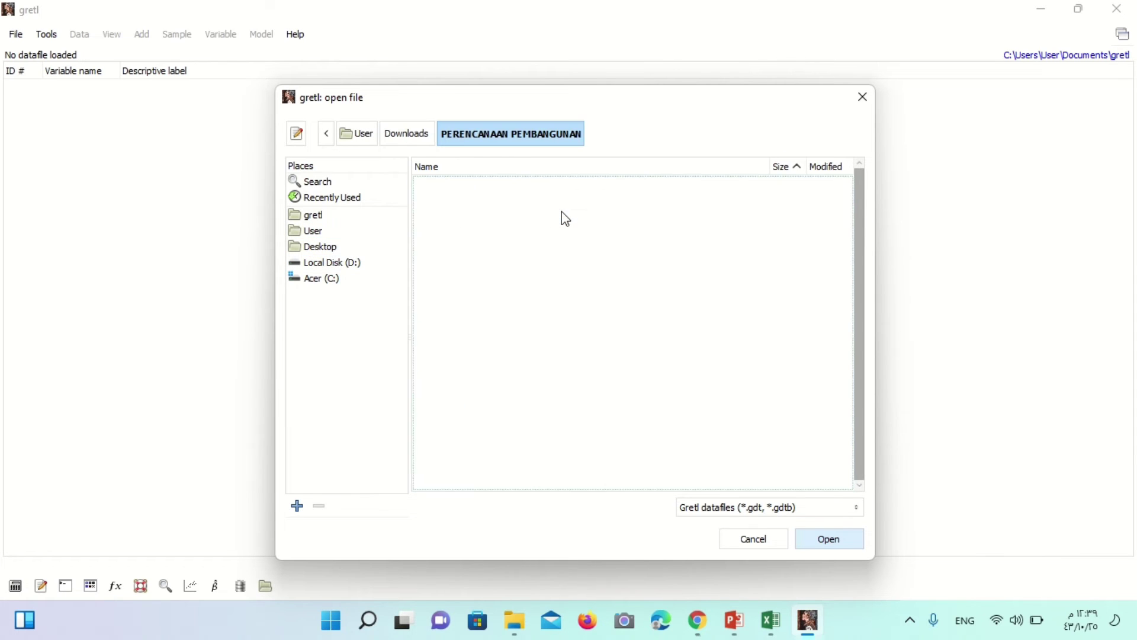
Show Excel files (*.xlsx) in the folder and open Timeseries.xlsx.
click(842, 515)
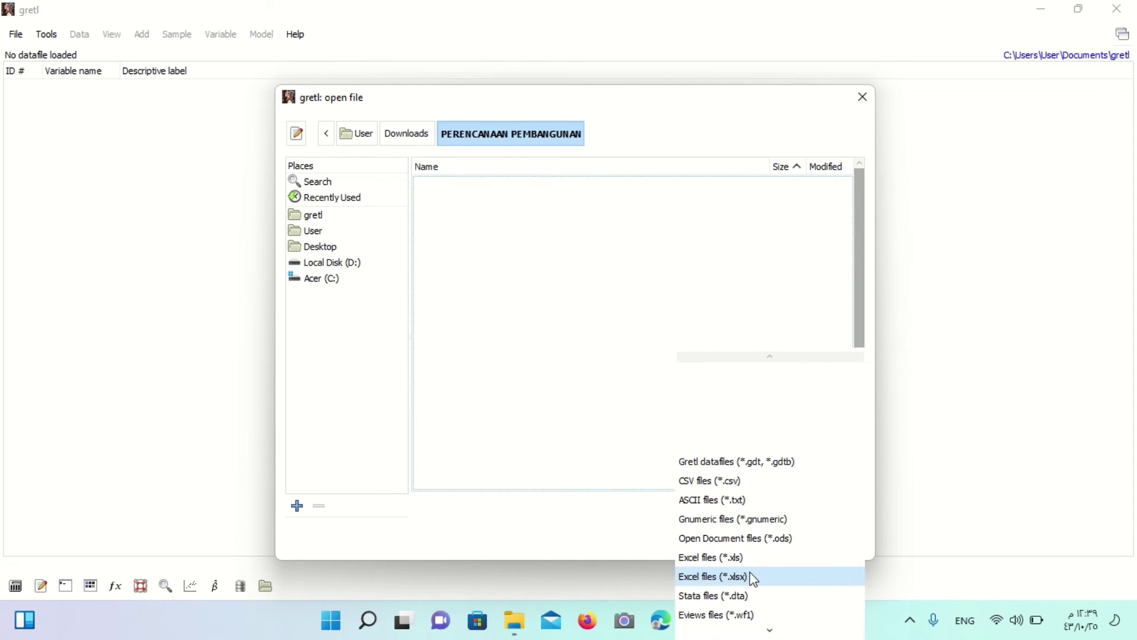
click(751, 578)
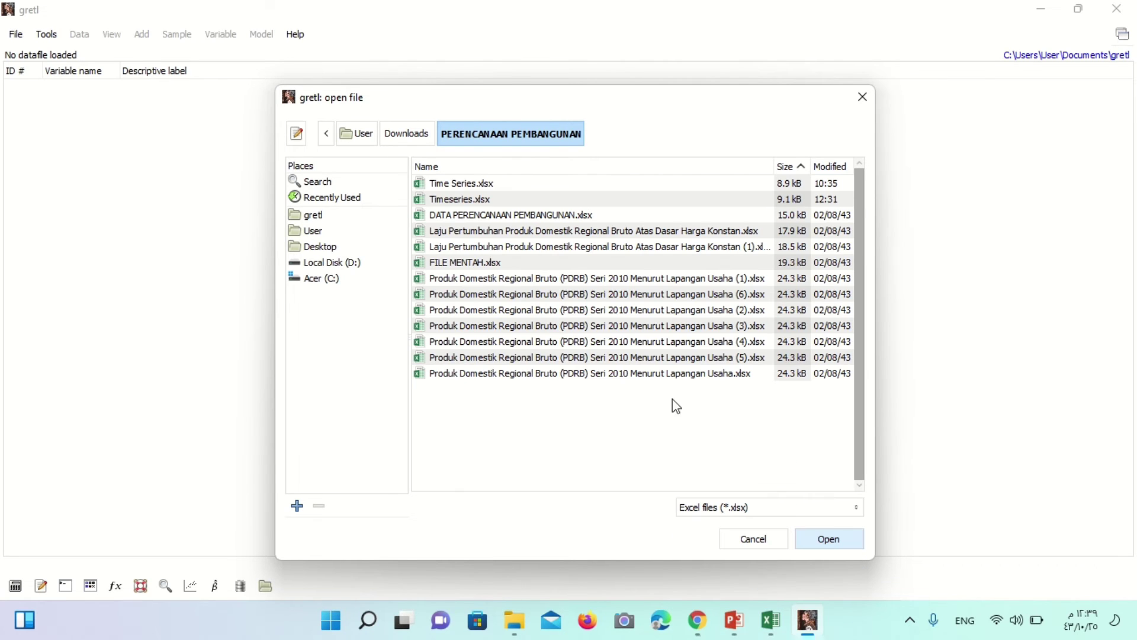
click(651, 182)
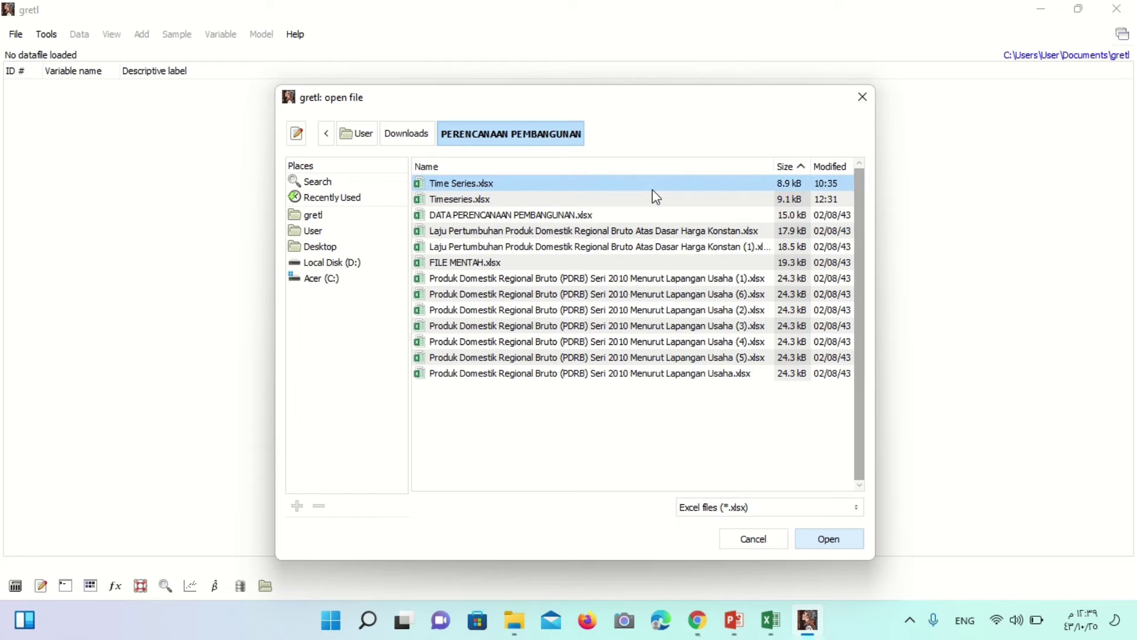
click(651, 200)
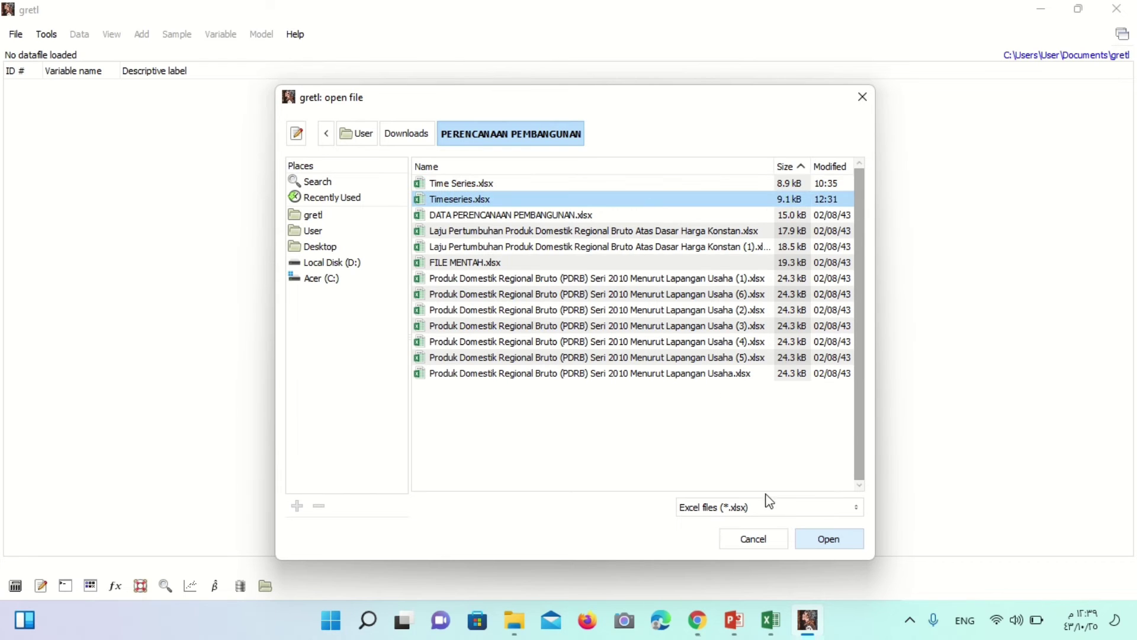
click(818, 545)
click(830, 539)
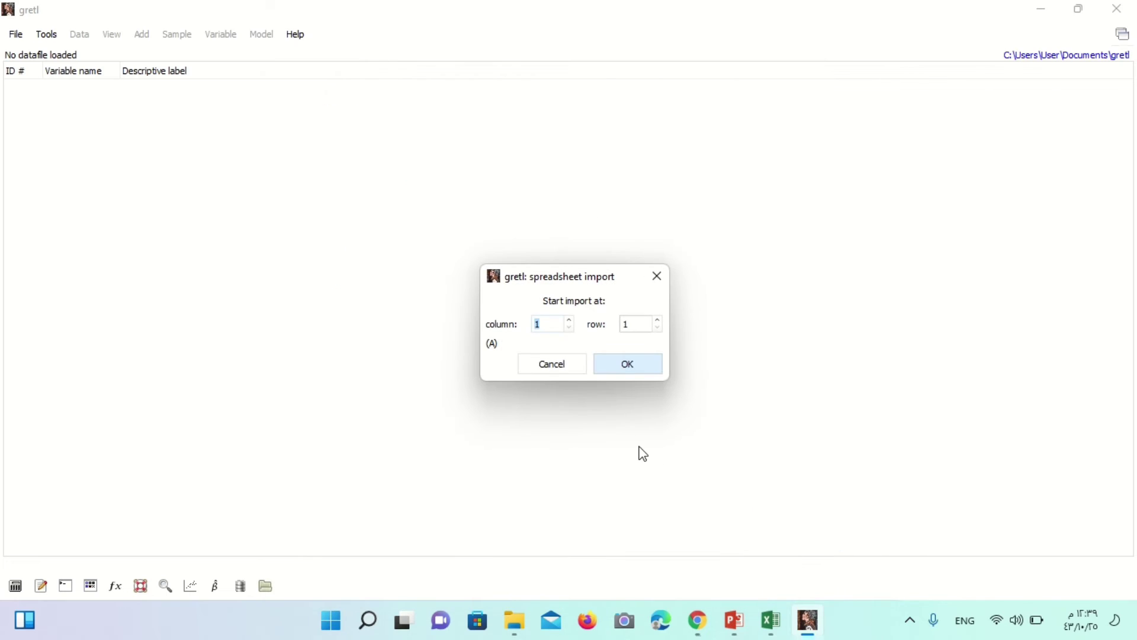
Import the spreadsheet starting at column 2 and row 2.
text(2)
click(635, 323)
key(BackSpace)
text(2)
click(619, 366)
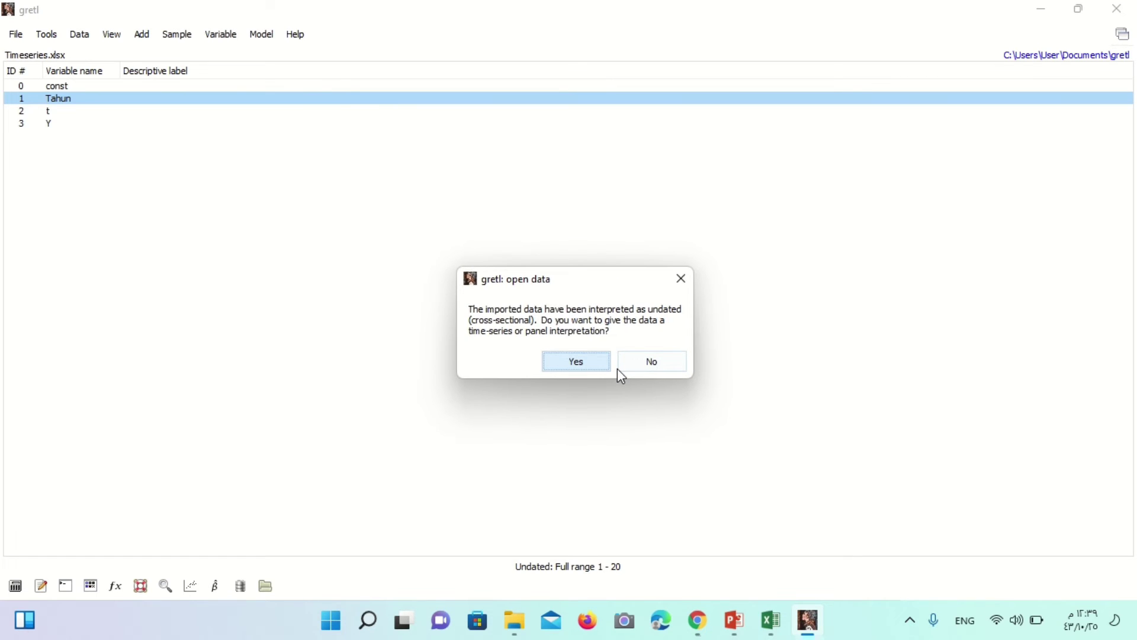
Structure the imported dataset as a monthly time series starting at 2001:01.
key(Return)
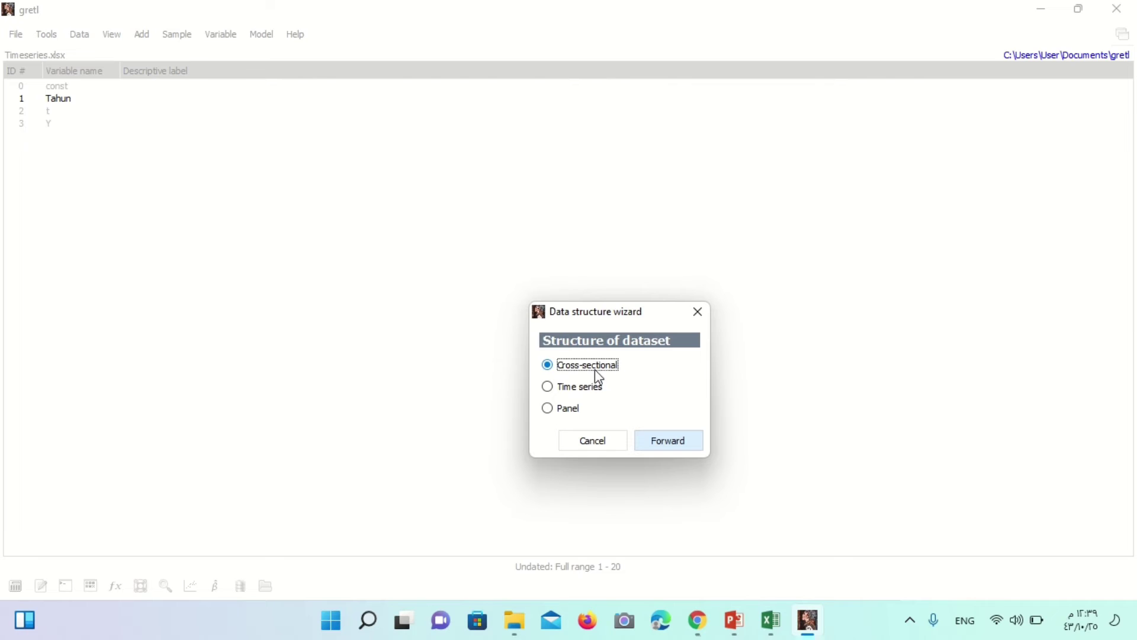
click(549, 387)
key(Return)
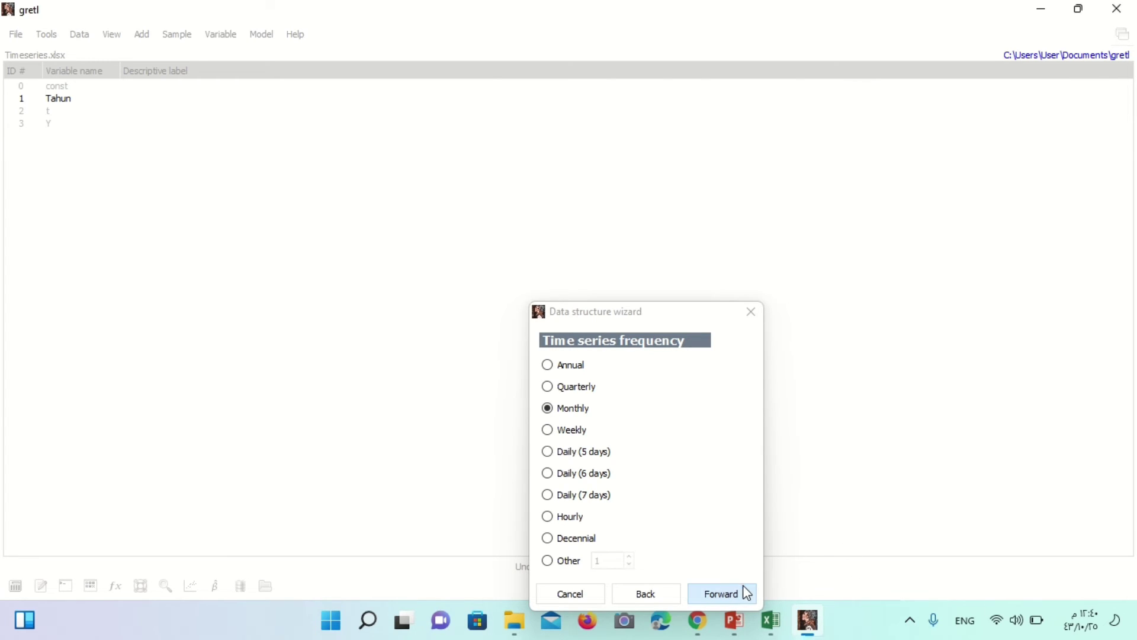
click(739, 602)
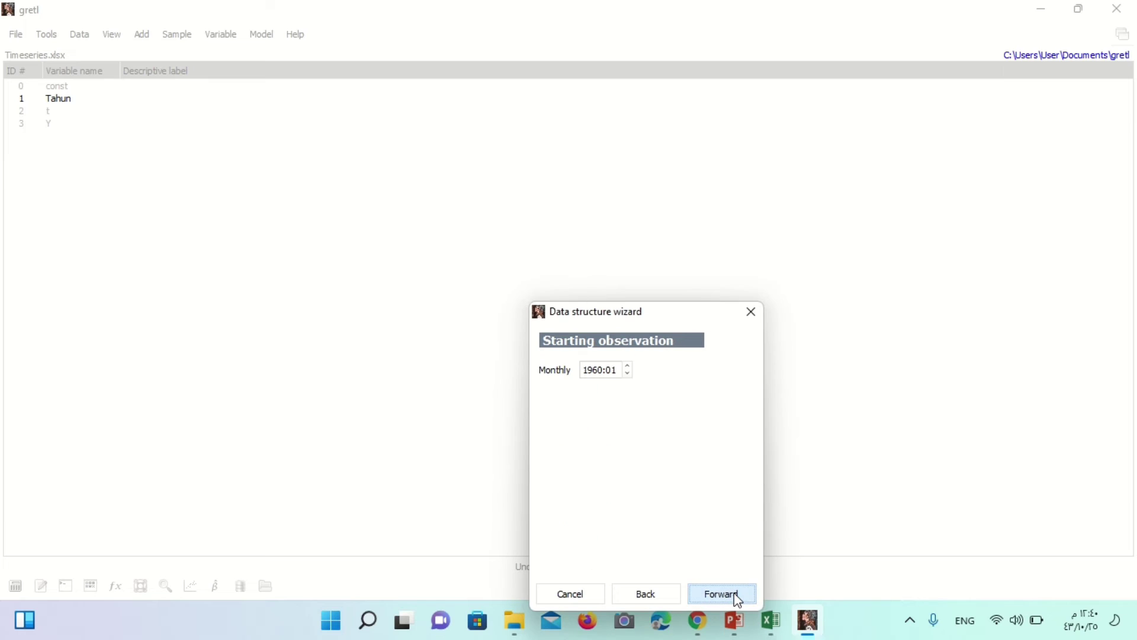
double_click(600, 371)
text(2001)
click(726, 592)
click(726, 593)
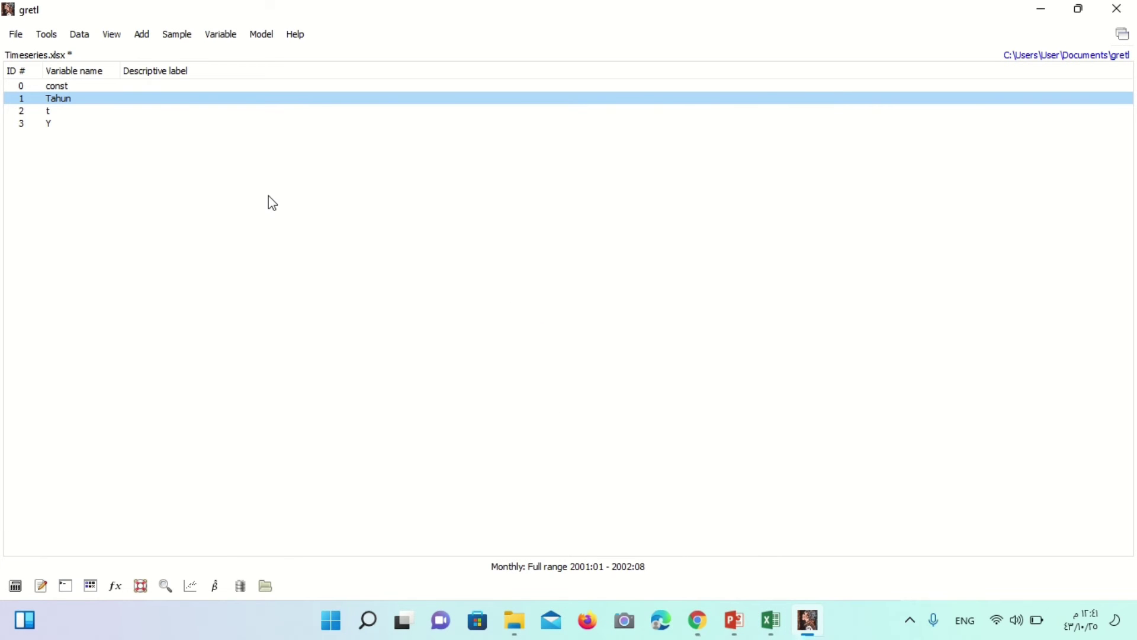
Produce the correlogram of variable Y with a maximum lag of 7.
click(58, 125)
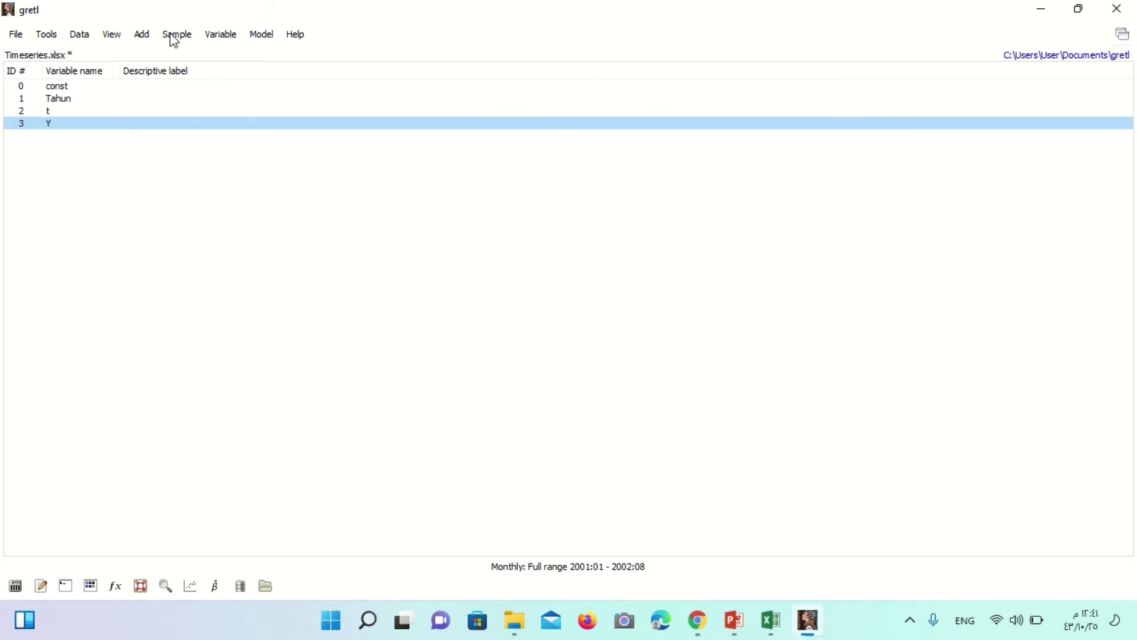
click(227, 40)
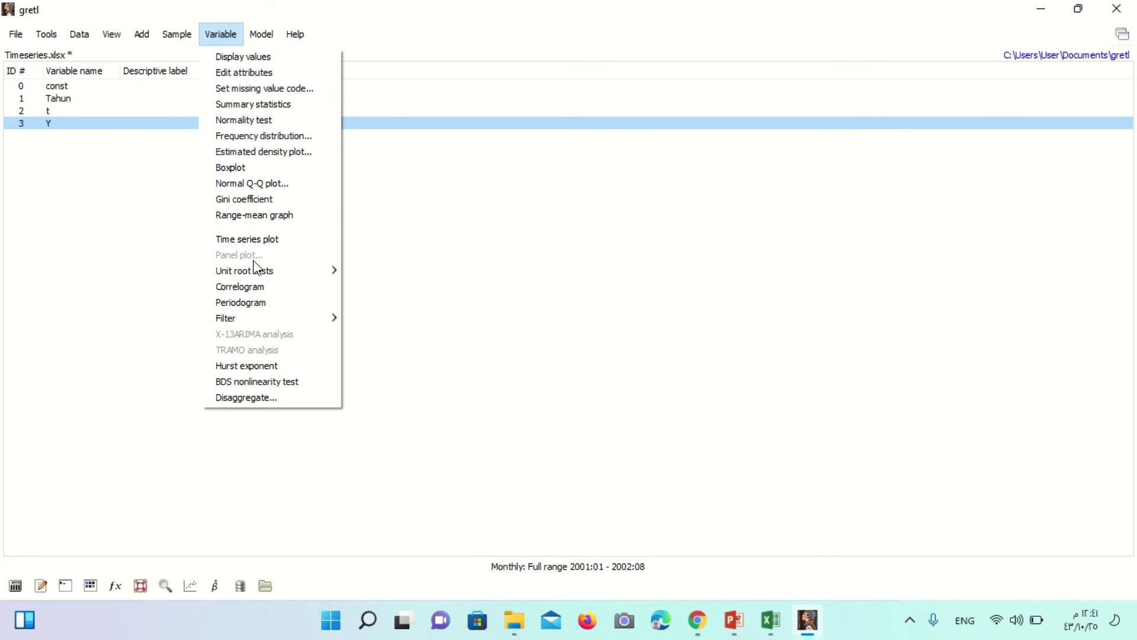
click(302, 290)
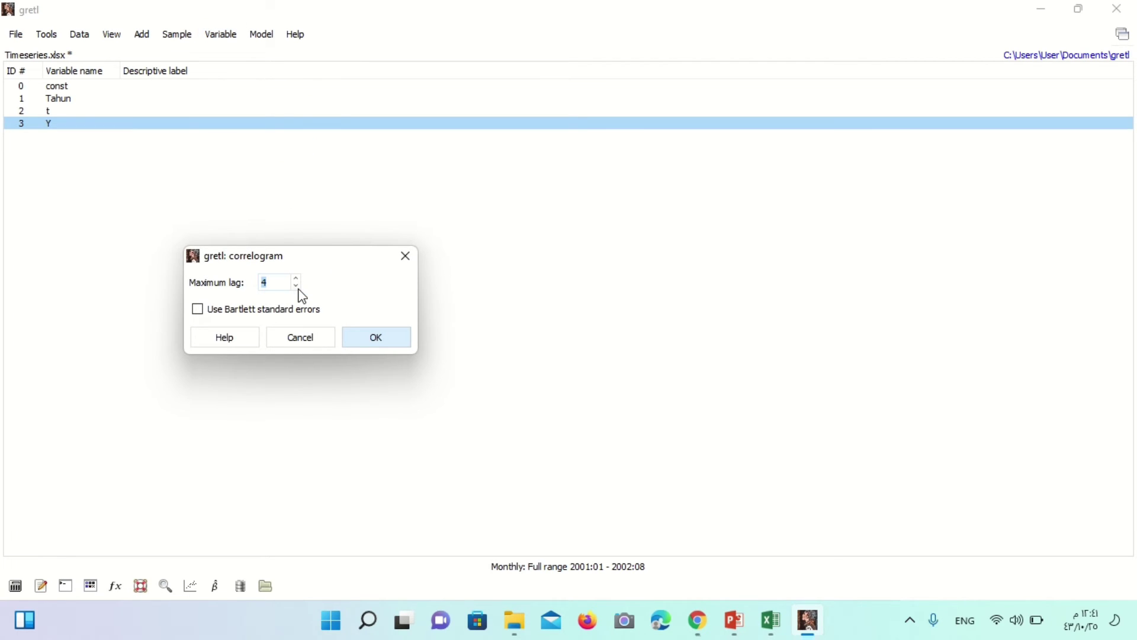
text(7)
click(384, 343)
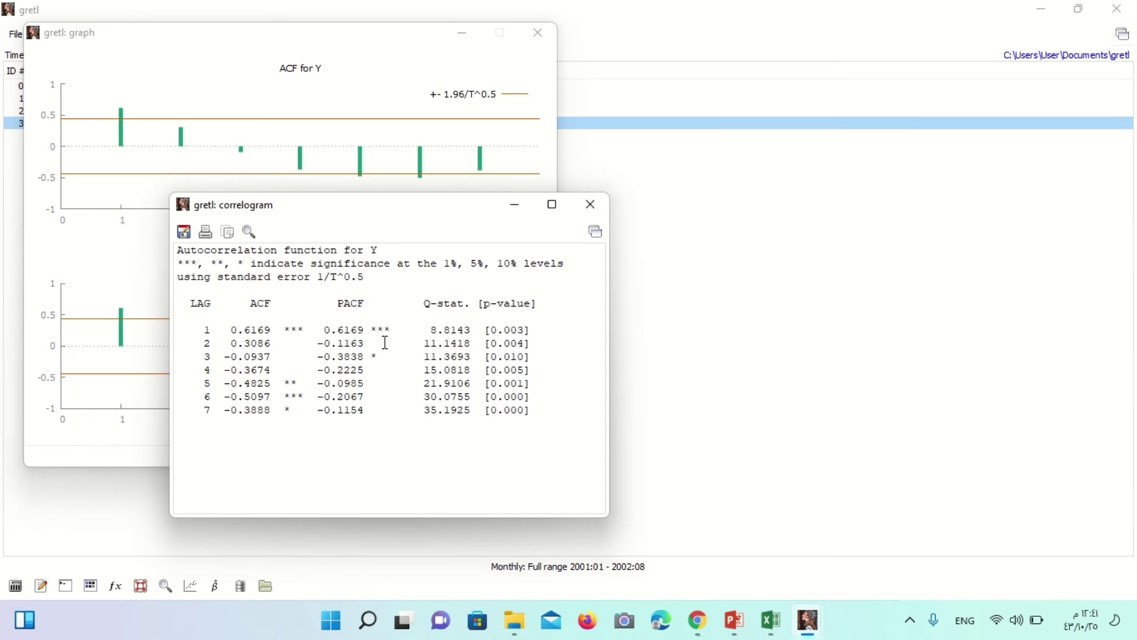
Place the correlogram table beside the ACF and PACF graphs to compare them, then return to the main variable list.
drag(373, 204, 746, 116)
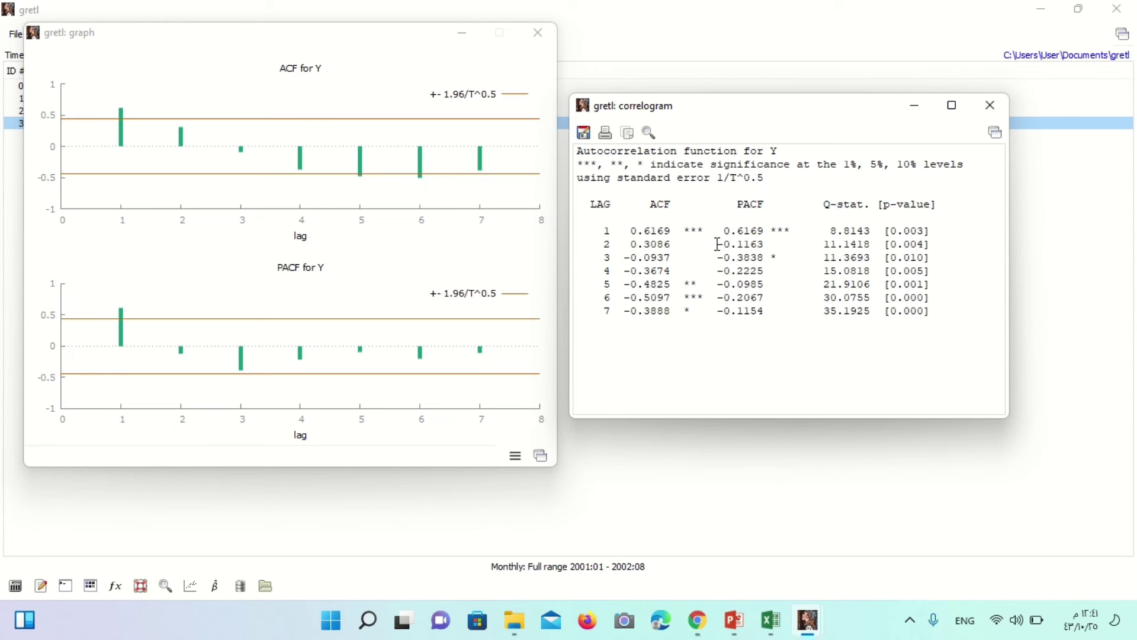
click(784, 434)
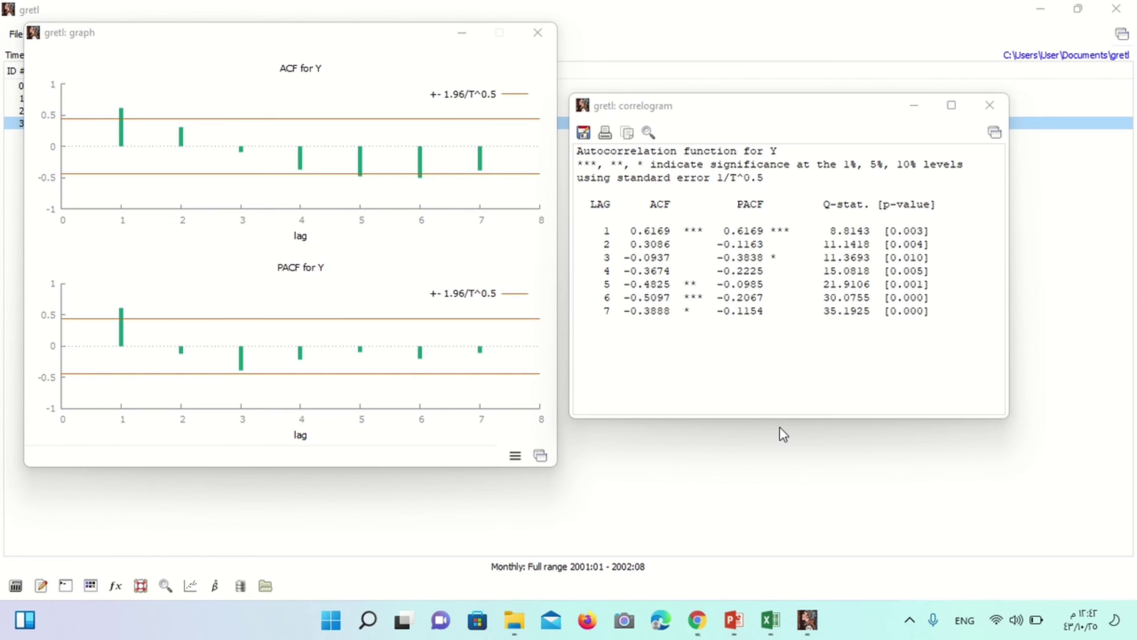
click(780, 426)
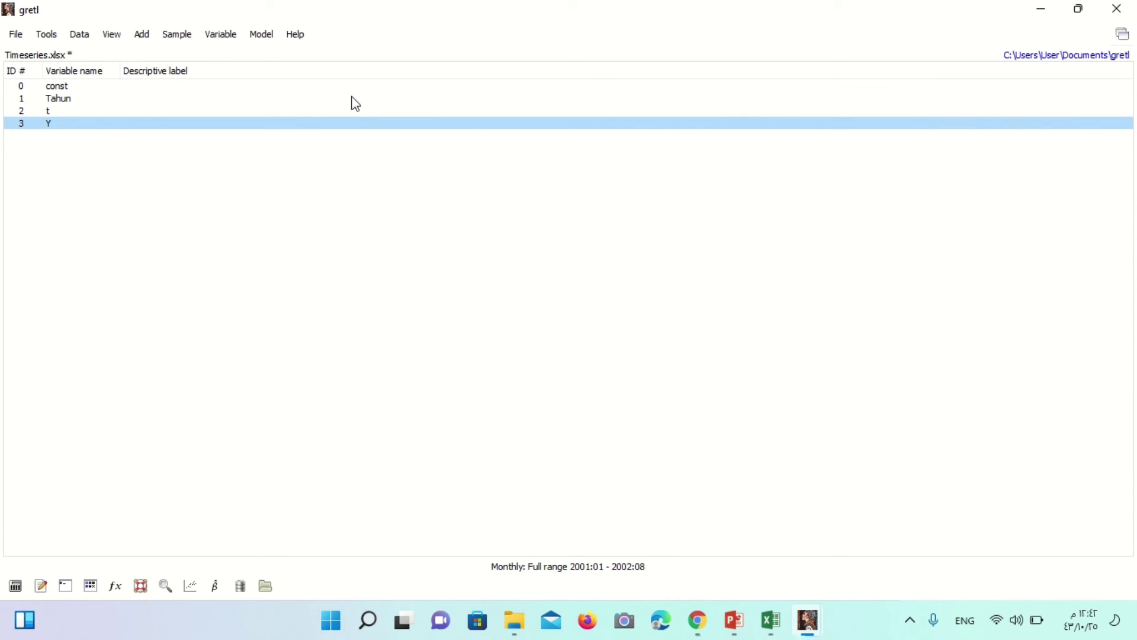
Run an Augmented Dickey-Fuller test on the level of Y with lag order 7, only with constant and trend, showing regression results.
click(220, 39)
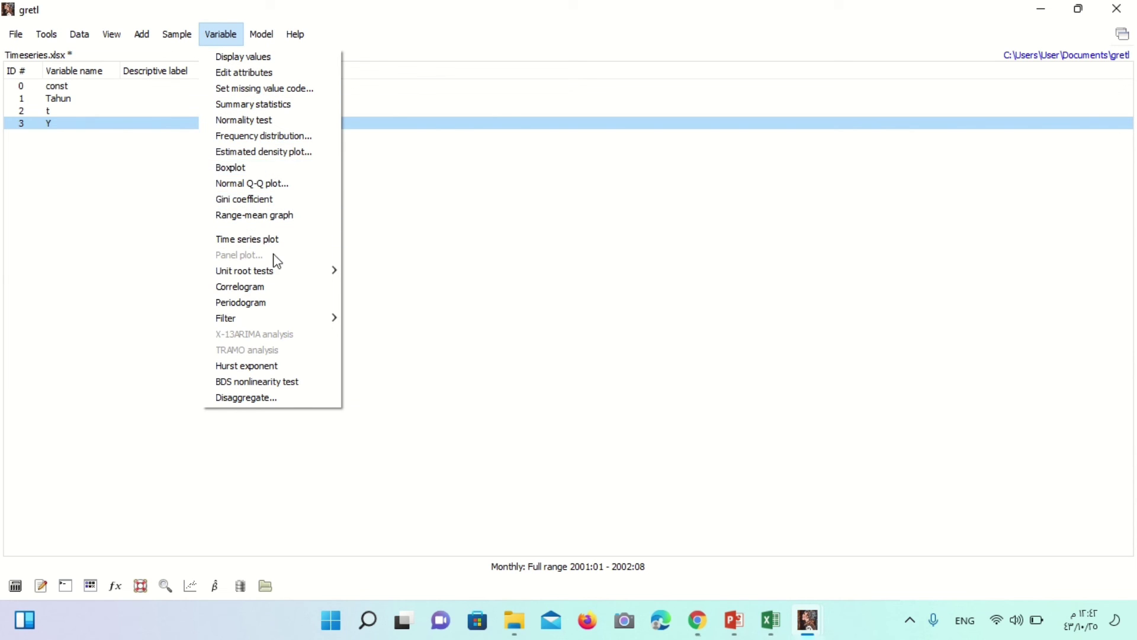
mouse_move(282, 277)
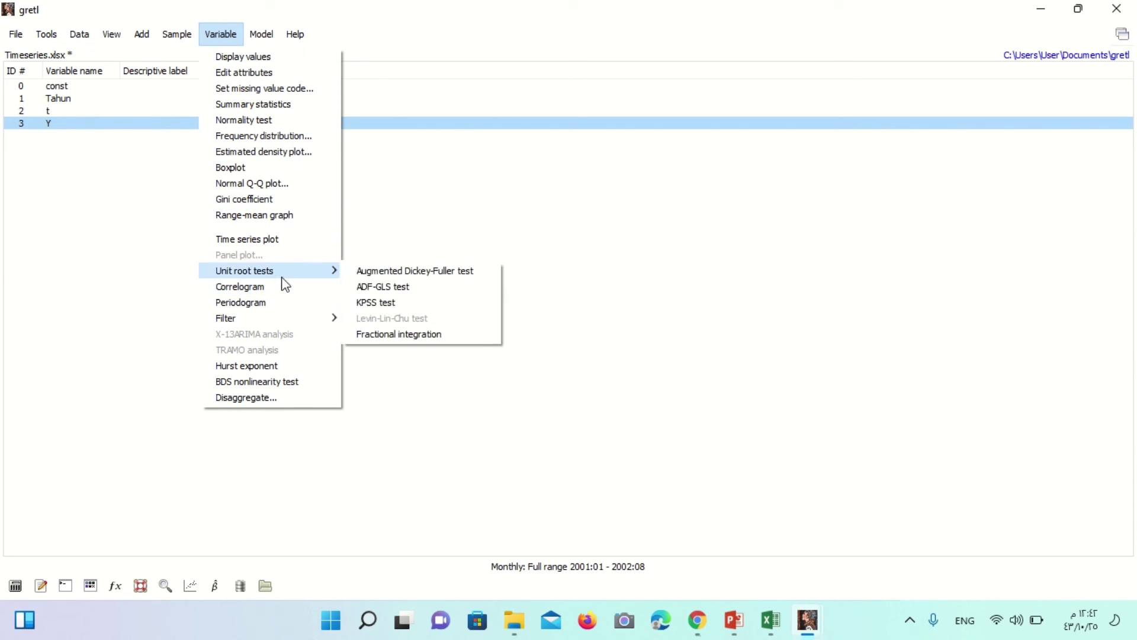
click(371, 273)
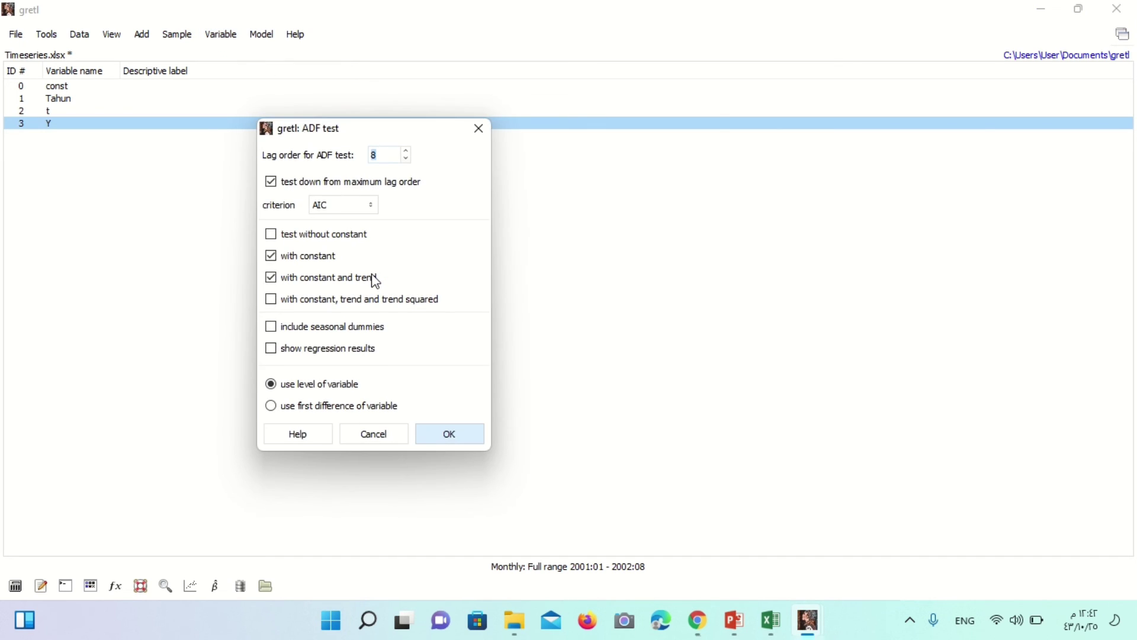
click(272, 257)
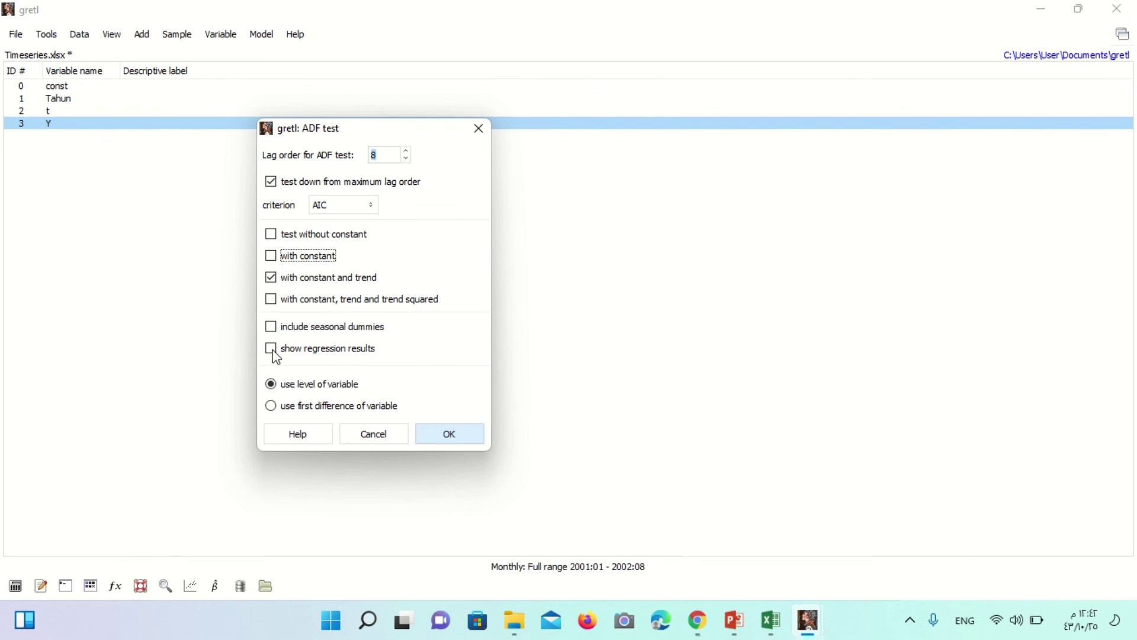
drag(276, 350, 273, 361)
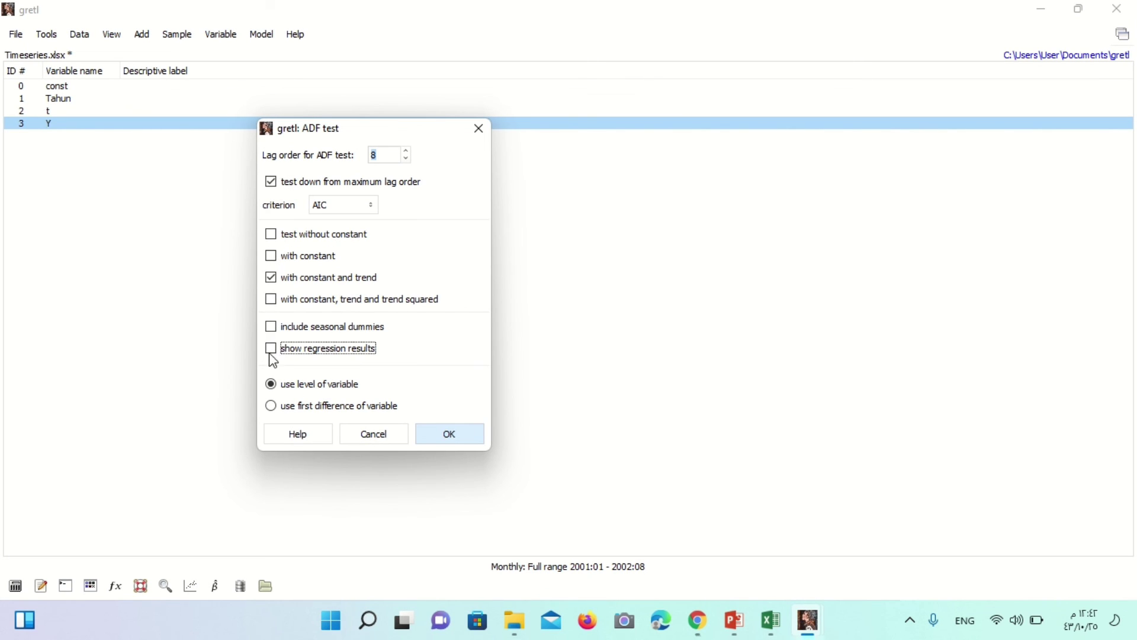
click(273, 351)
click(394, 152)
key(BackSpace)
text(7)
click(449, 433)
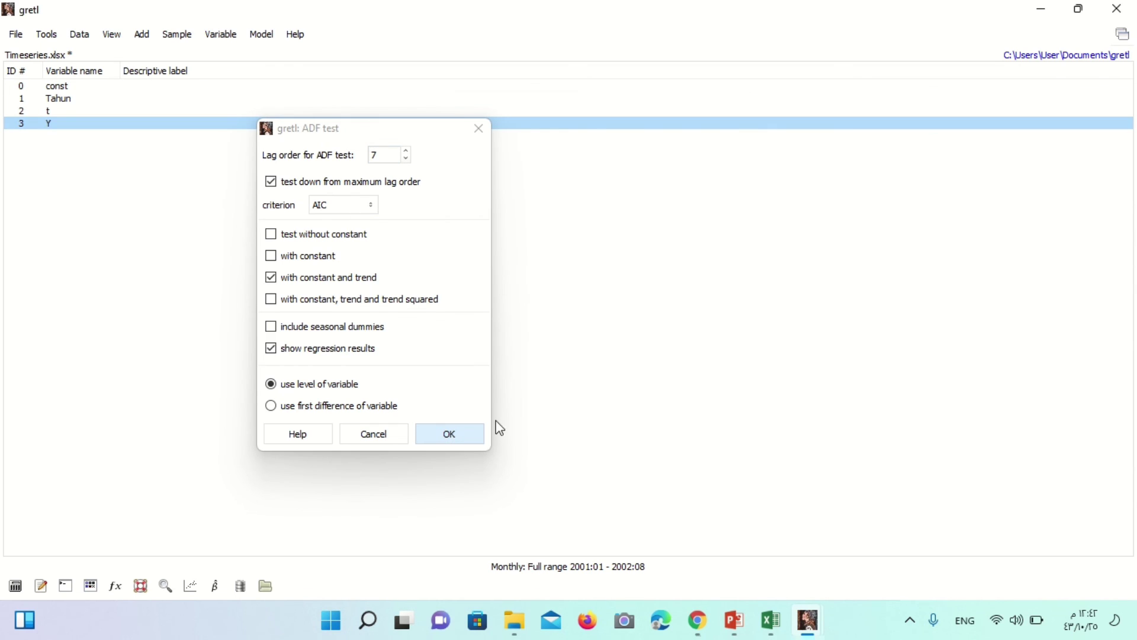
click(460, 435)
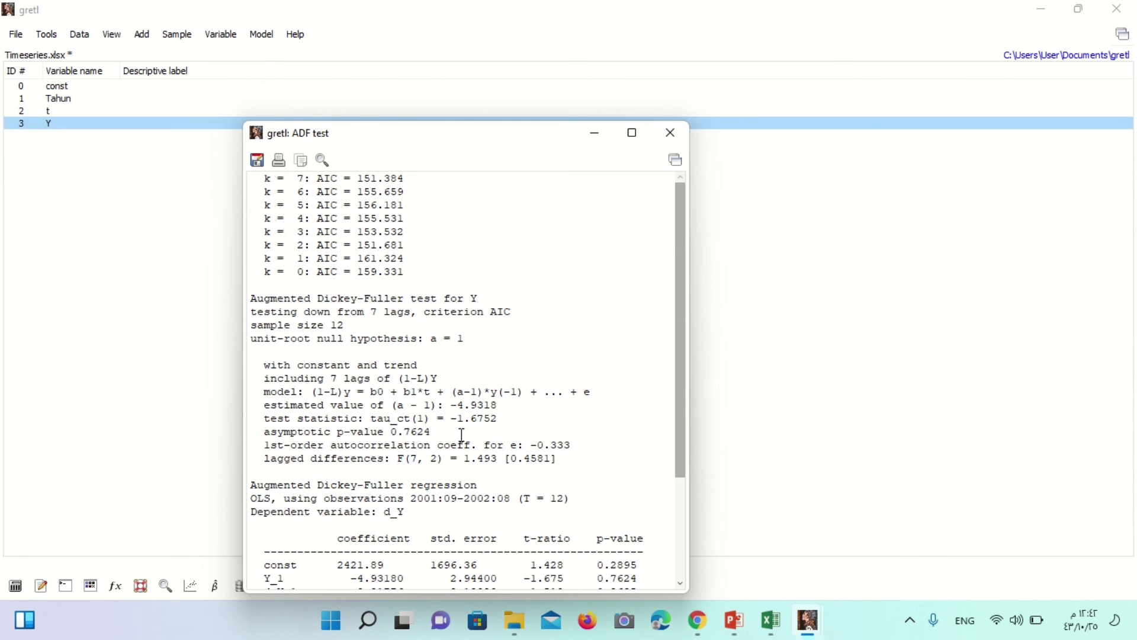
Review the ADF test statistic, p-value and regression table for Y, then close the test output.
drag(681, 237, 686, 338)
drag(523, 142, 543, 74)
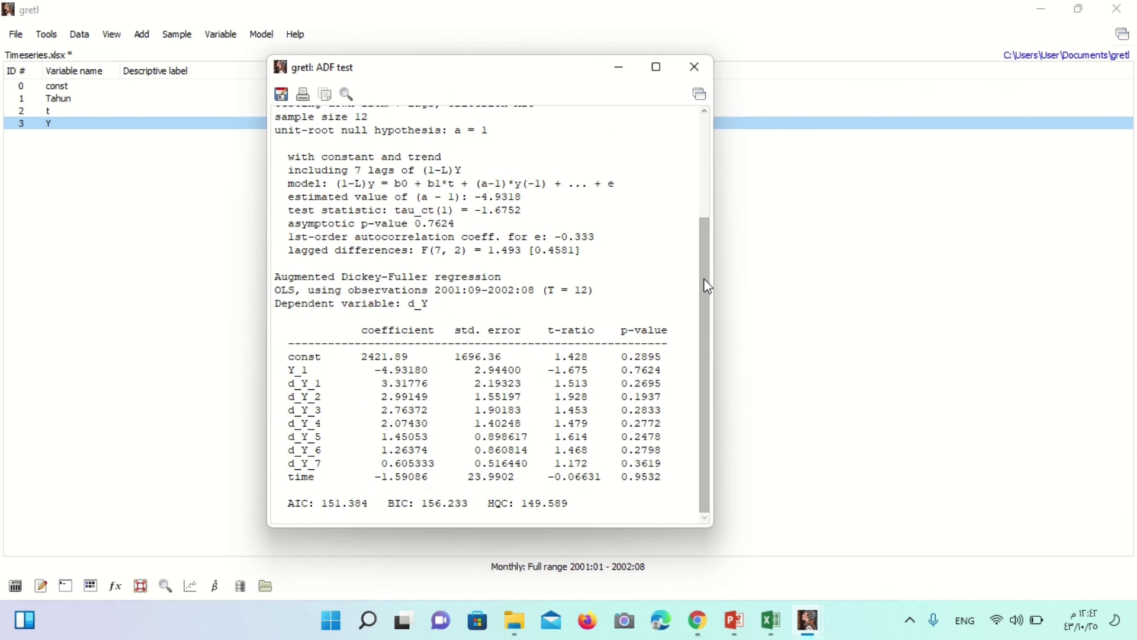
drag(705, 282, 712, 258)
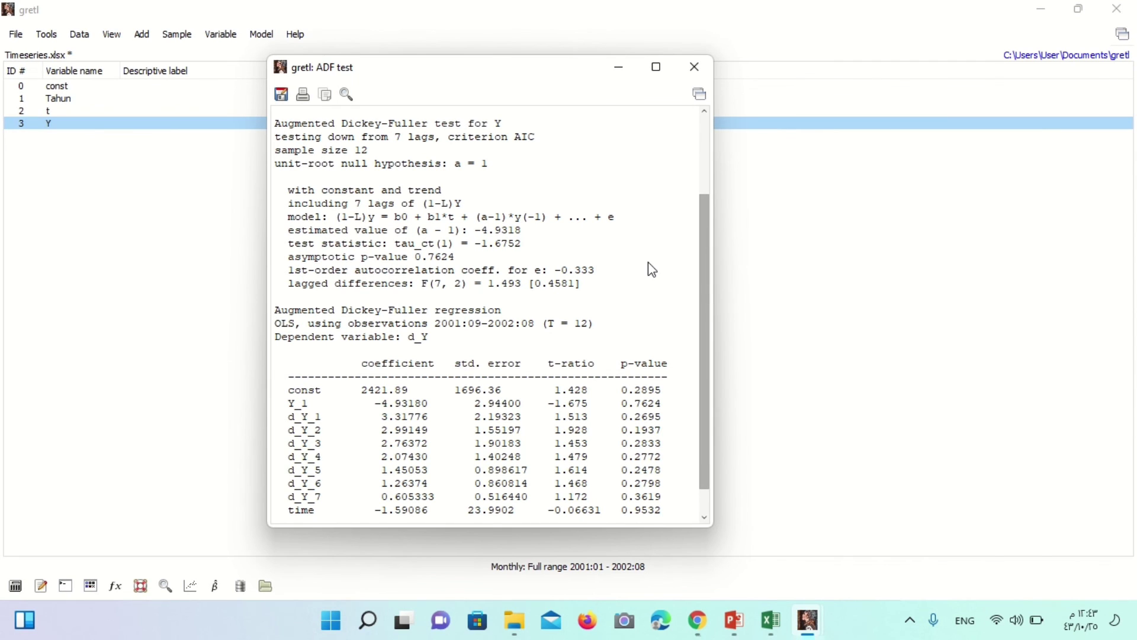
click(695, 77)
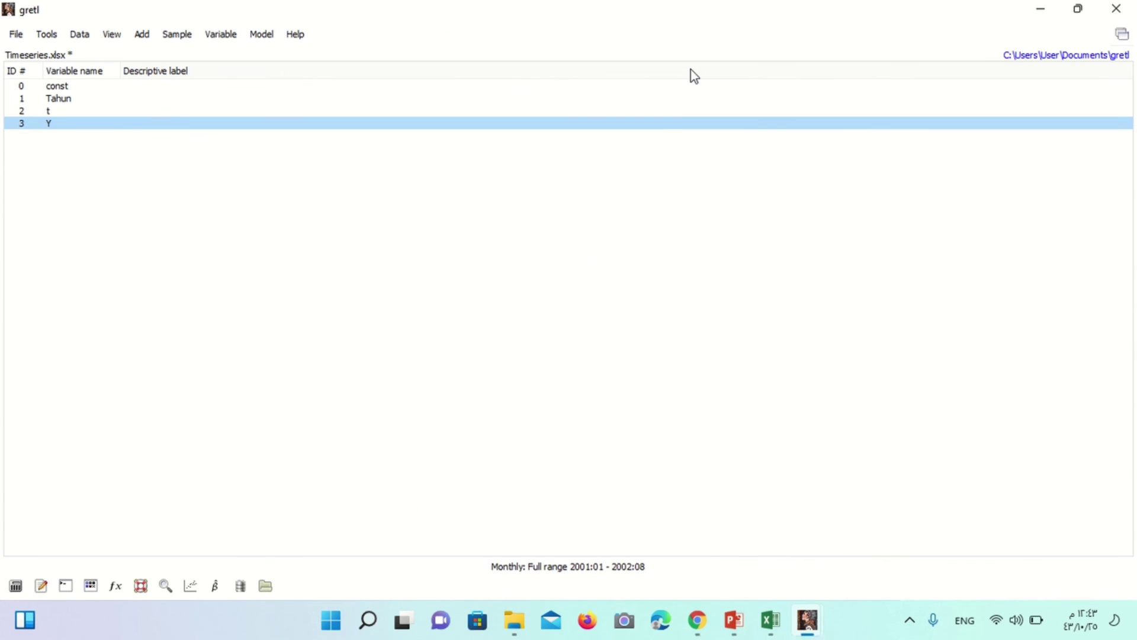